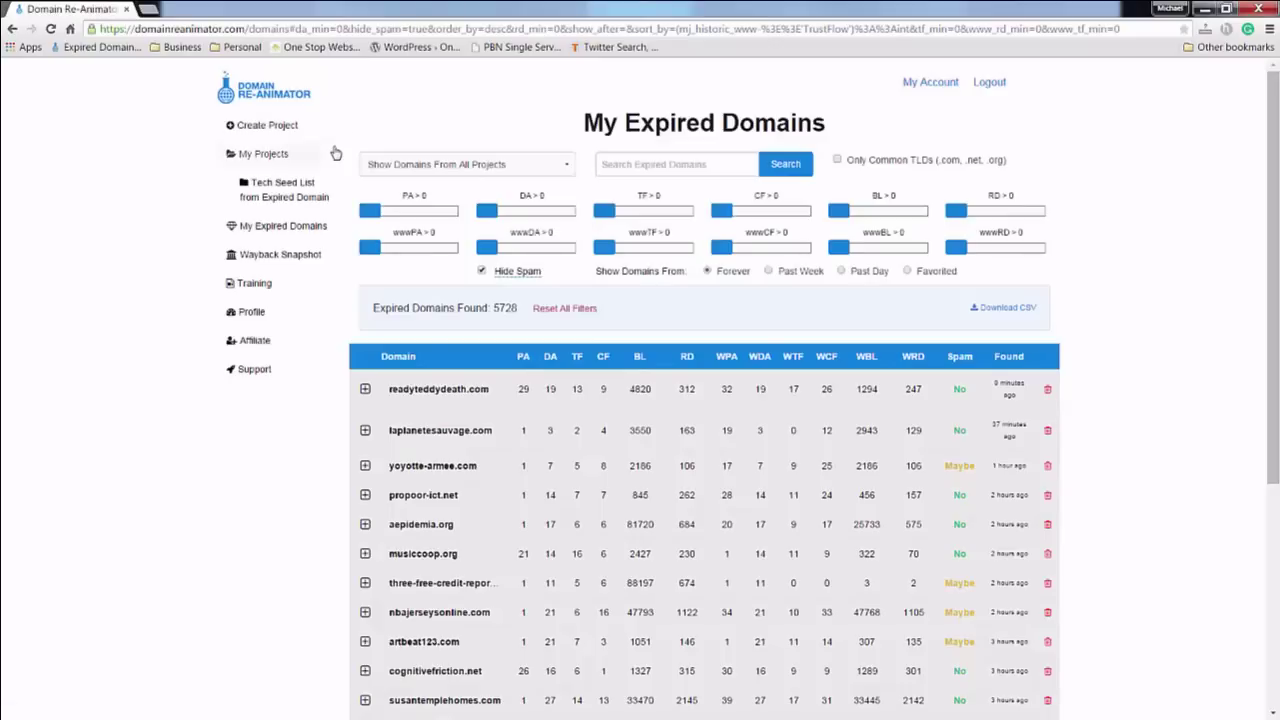
# Stop the active Tech Seed List project to free its crawlers and open the form for creating a new project.
pyautogui.click(279, 131)
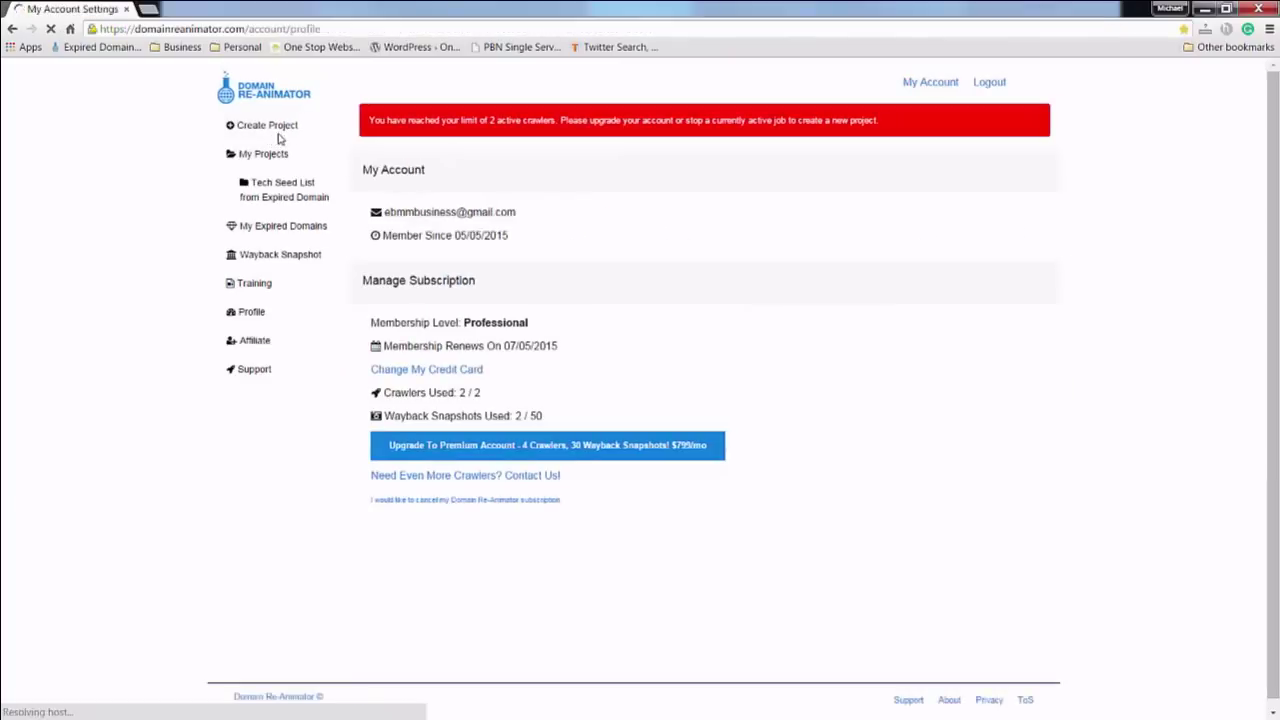
pyautogui.click(281, 164)
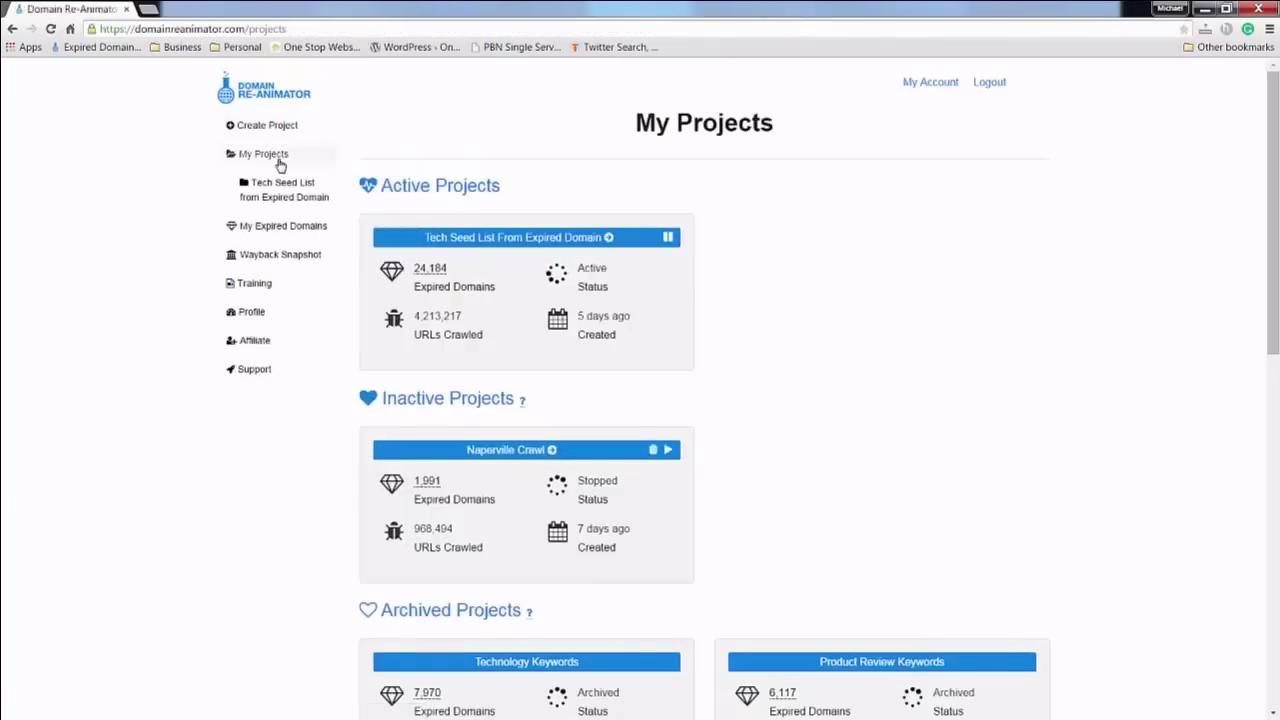
pyautogui.click(270, 128)
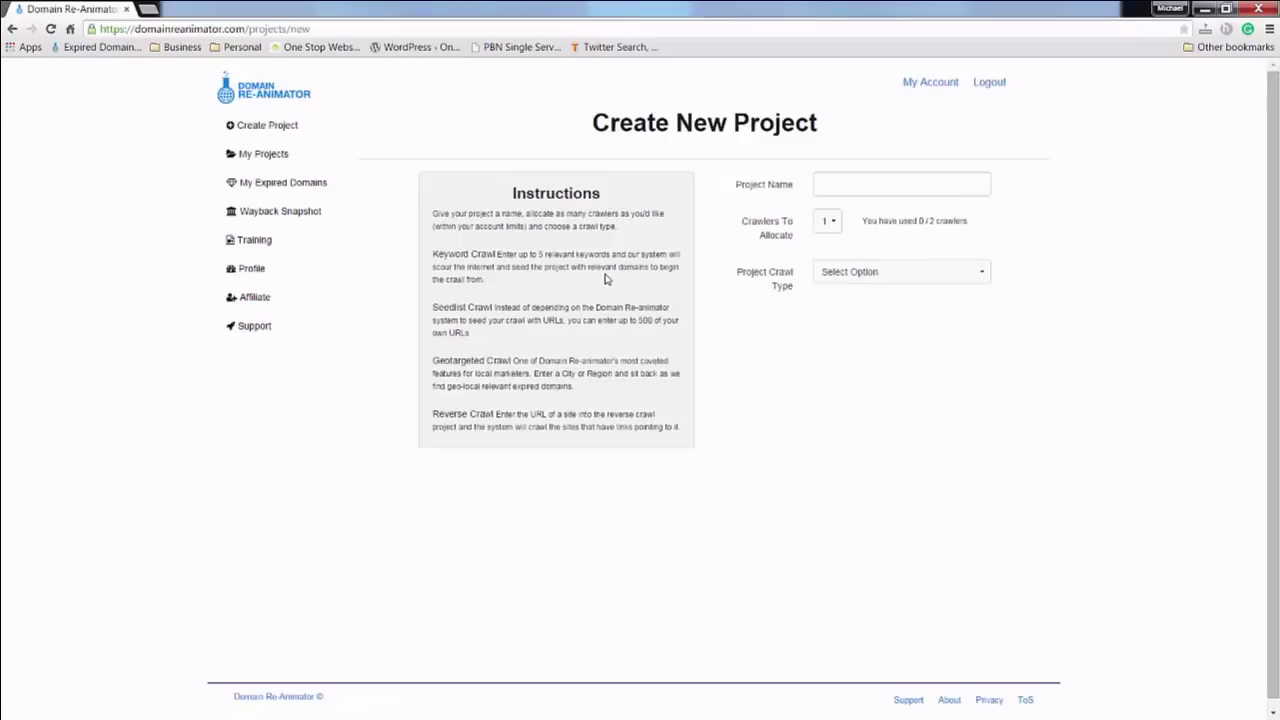
# Set the new project's crawl type to Keyword Crawl and examine its country and keyword fields.
pyautogui.click(897, 278)
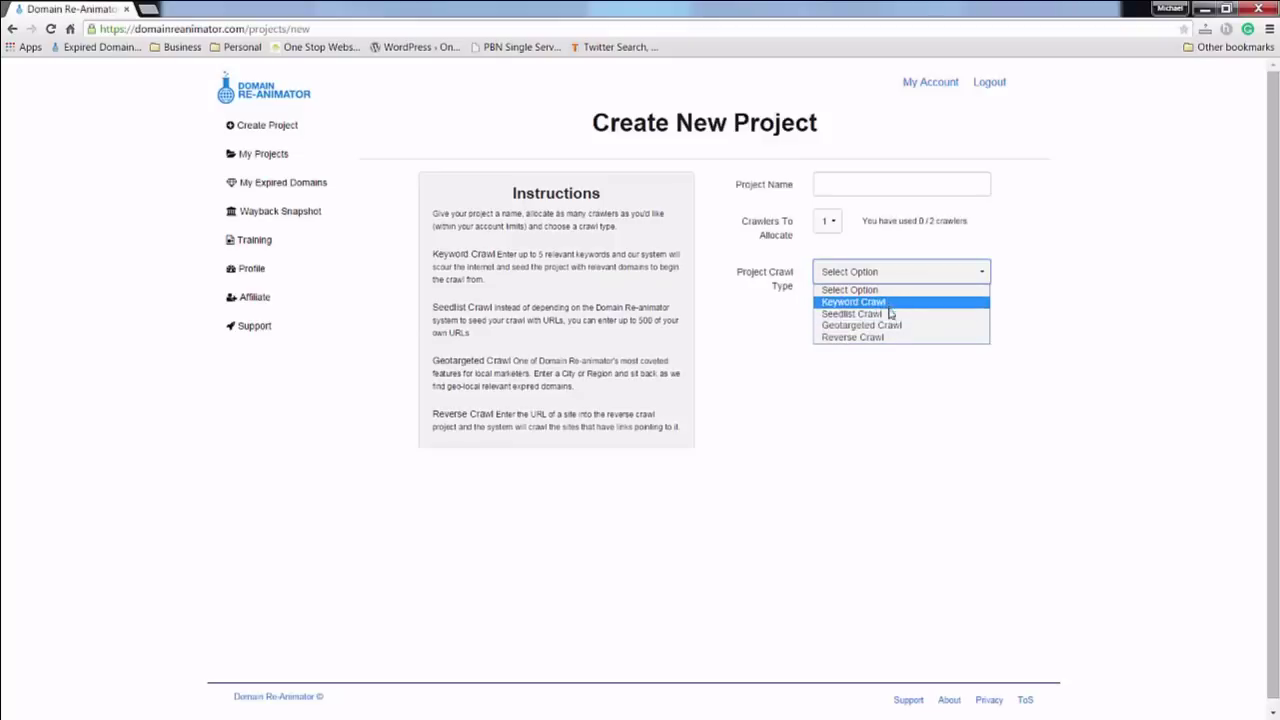
pyautogui.press('Up')
pyautogui.press('Return')
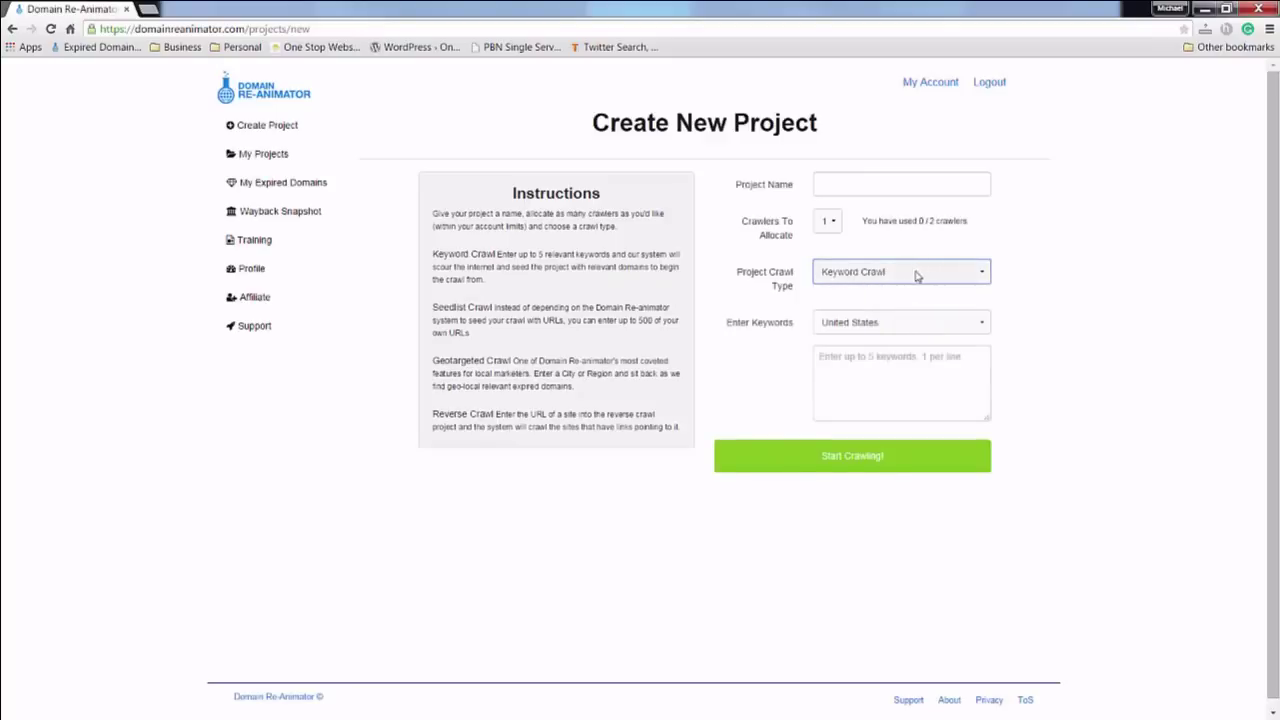
pyautogui.click(878, 355)
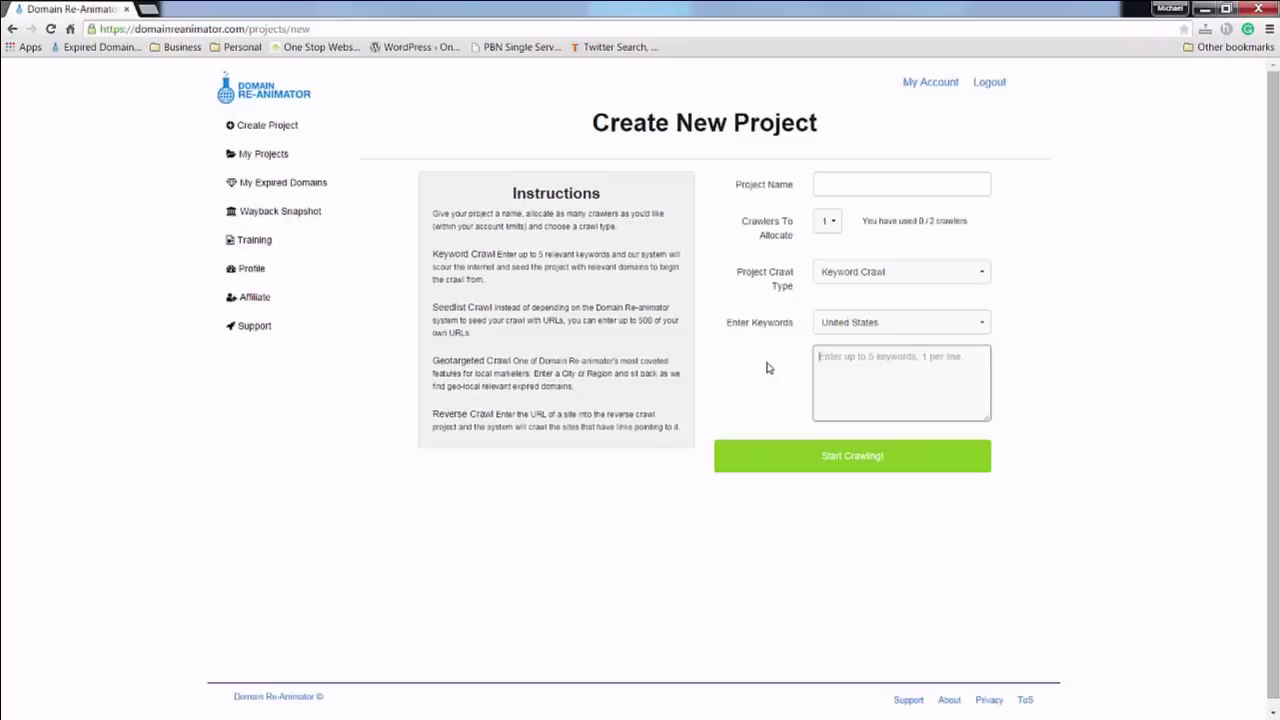
# Switch the project crawl type to Seedlist Crawl and examine the field for URLs to seed.
pyautogui.click(845, 279)
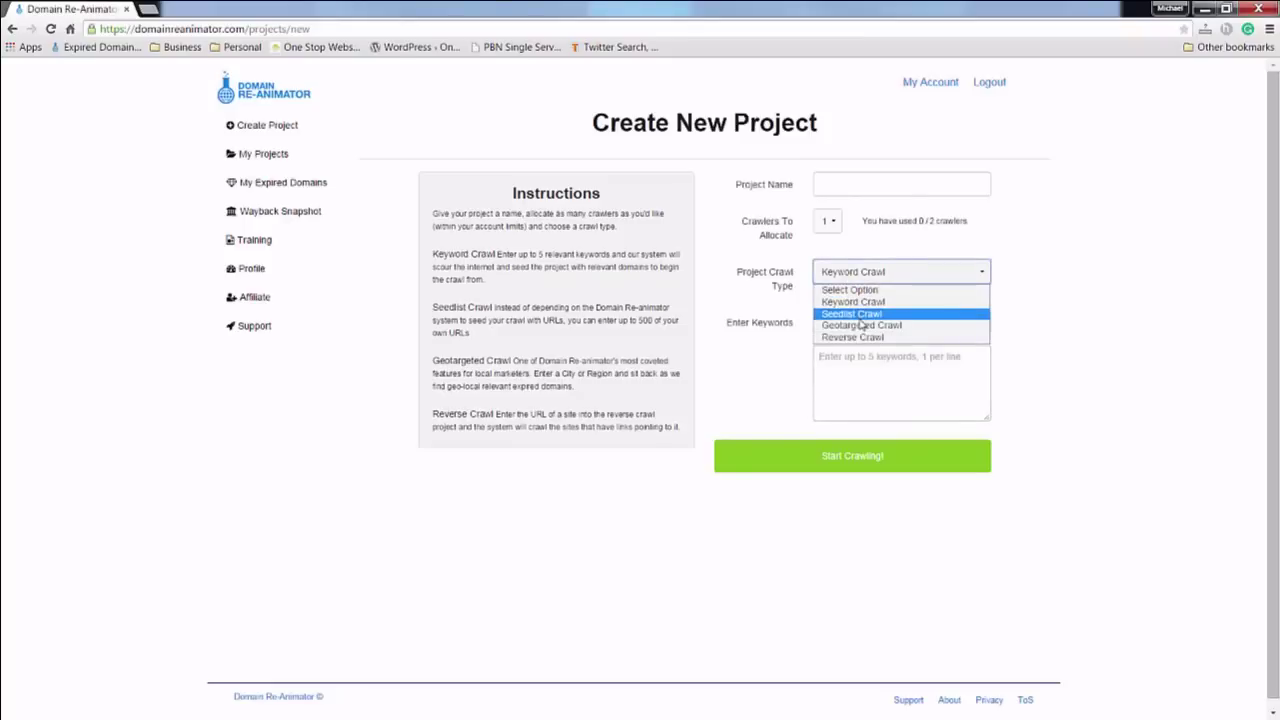
pyautogui.click(855, 314)
pyautogui.click(826, 353)
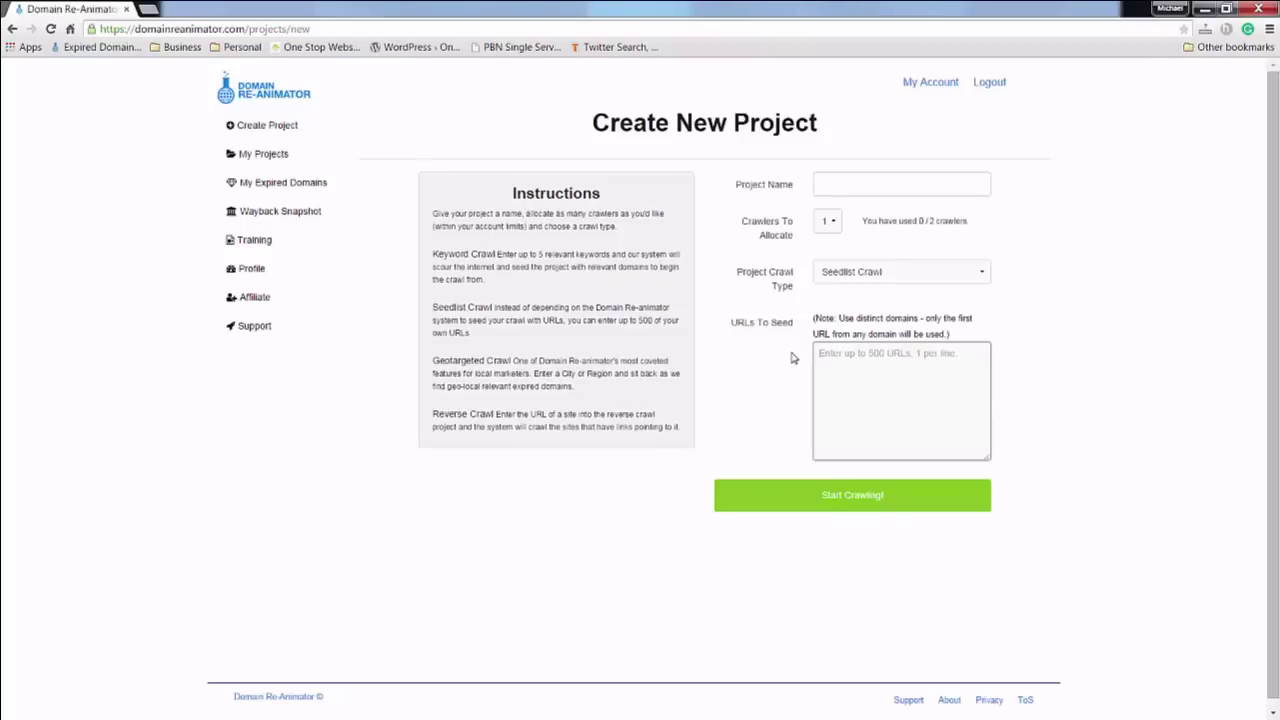
# Switch the project crawl type to Geotargeted Crawl and examine its country and city location fields.
pyautogui.click(950, 272)
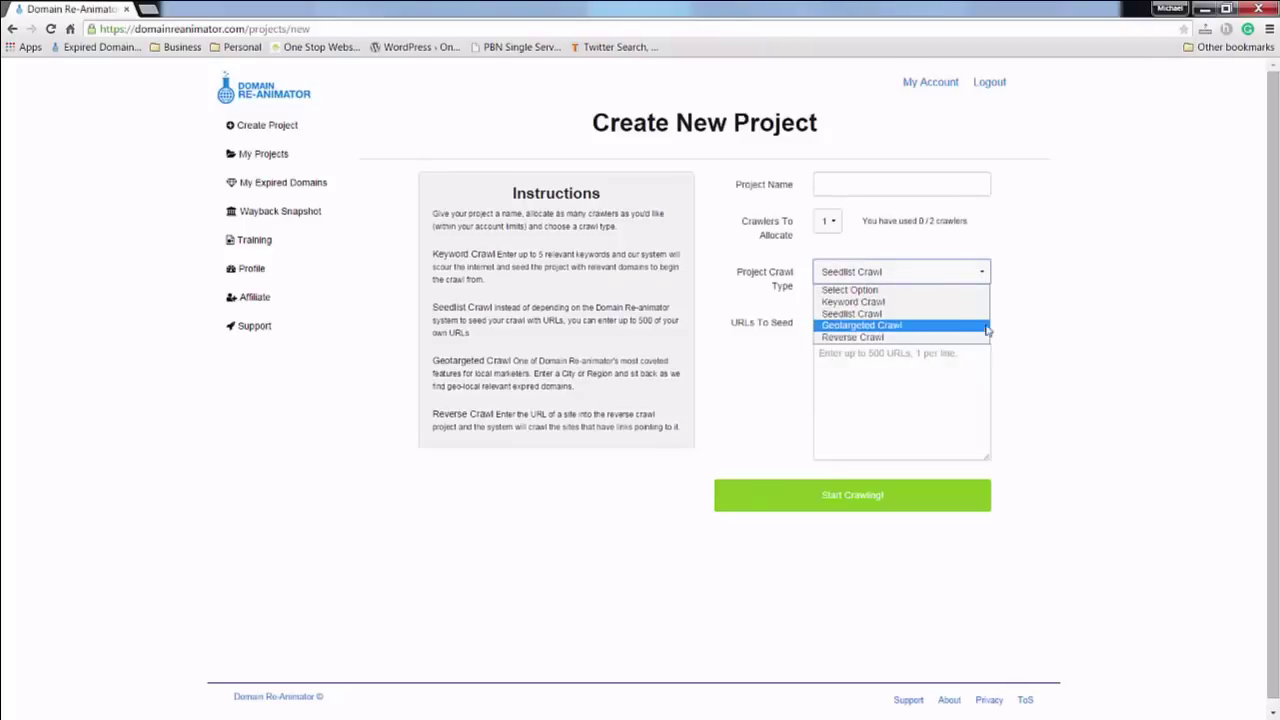
pyautogui.click(952, 326)
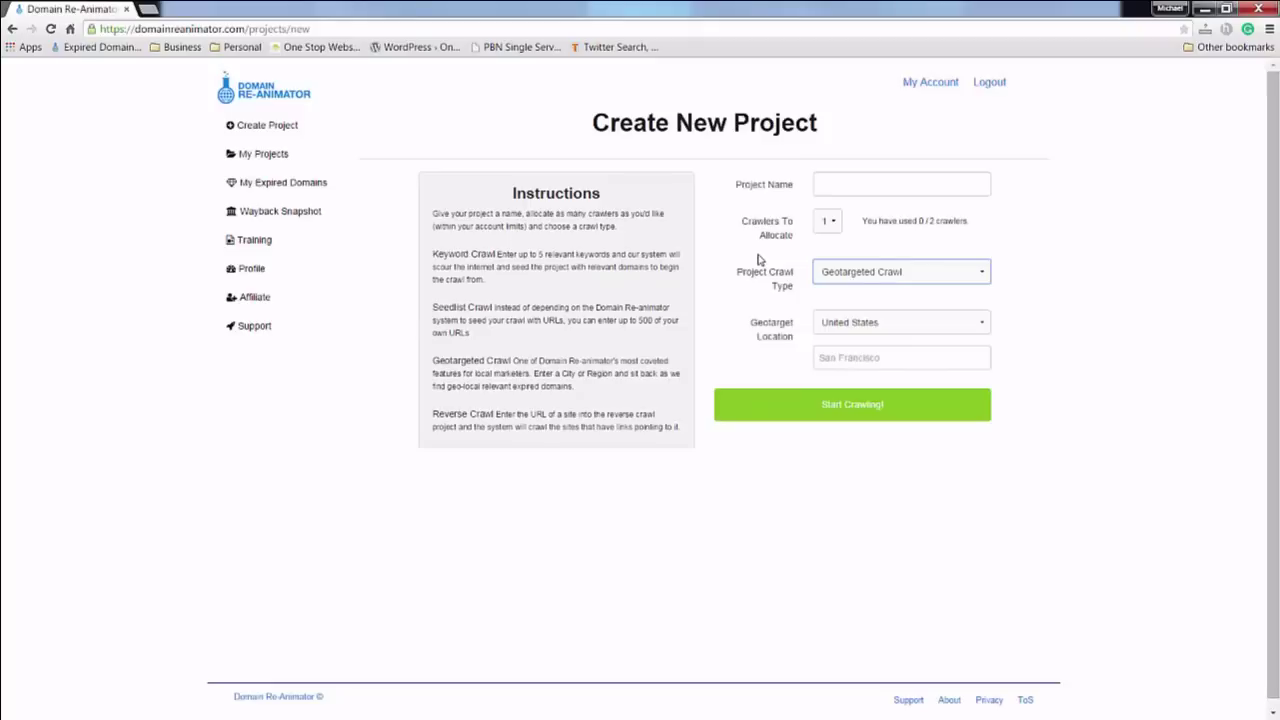
pyautogui.click(836, 366)
pyautogui.click(855, 331)
pyautogui.click(789, 363)
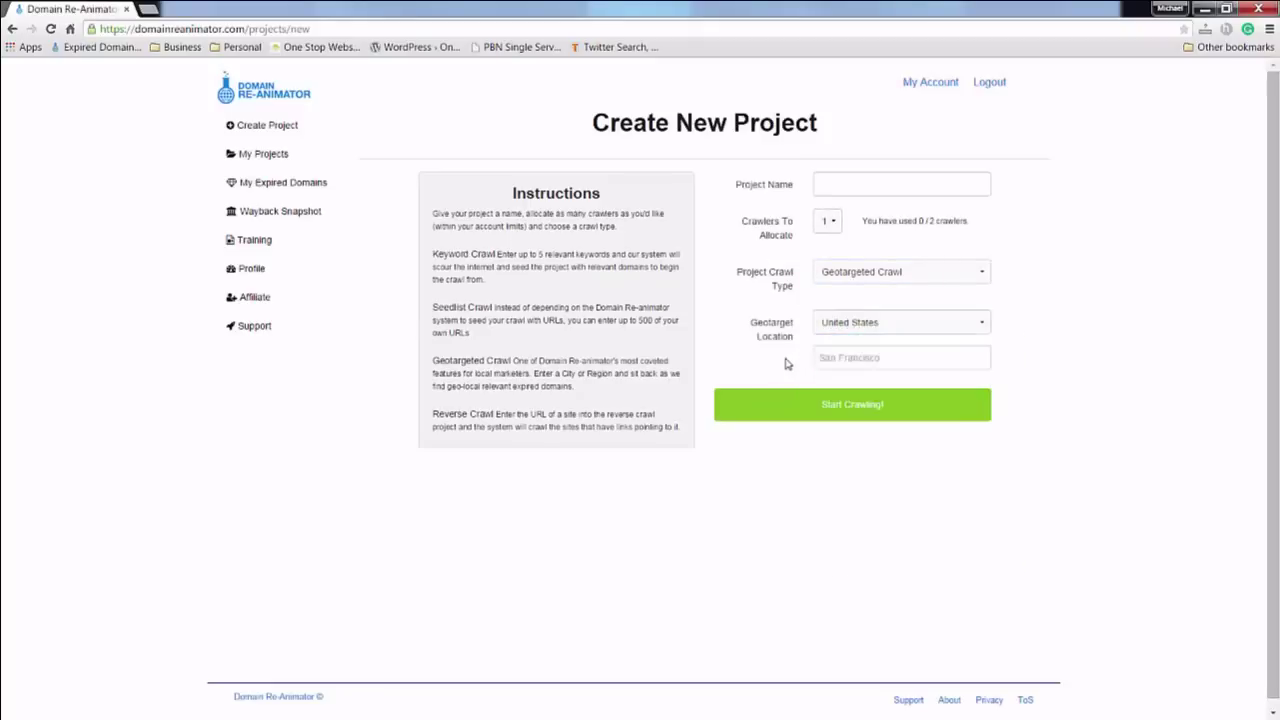
pyautogui.click(830, 358)
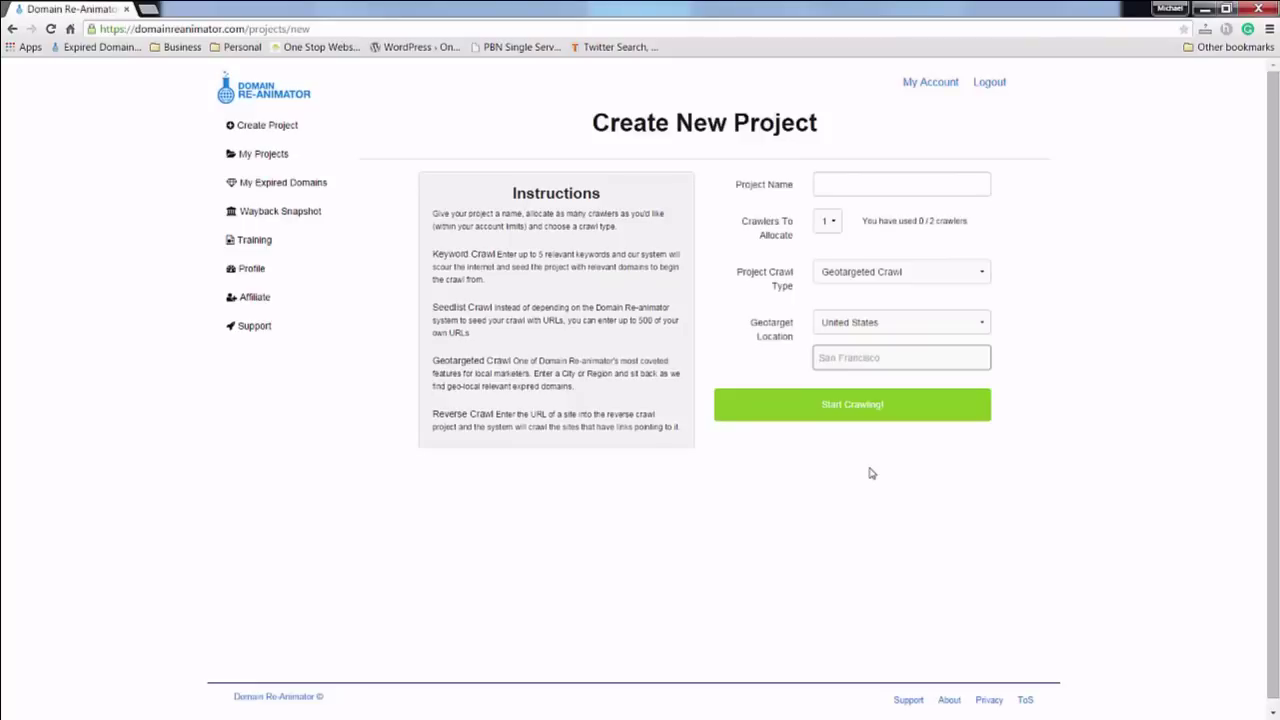
# Switch the project crawl type to Reverse Crawl and examine its URL field and the list of crawl types.
pyautogui.click(930, 277)
pyautogui.click(867, 339)
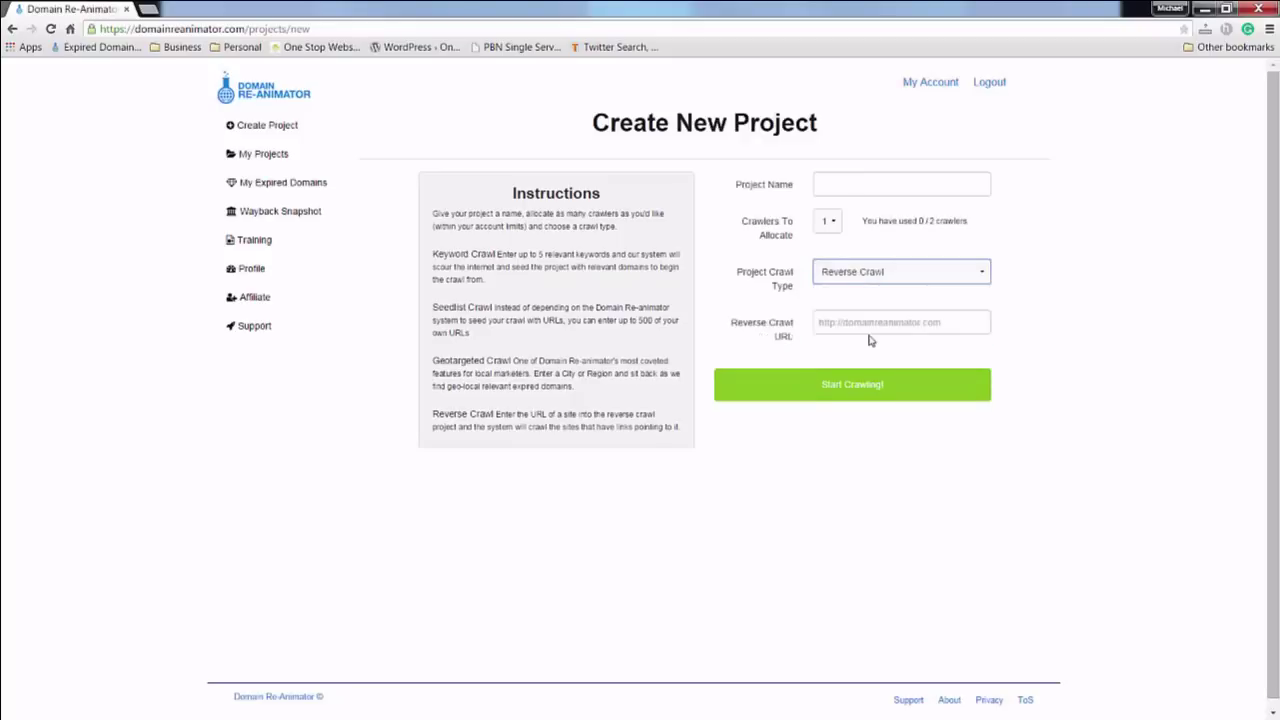
pyautogui.click(889, 326)
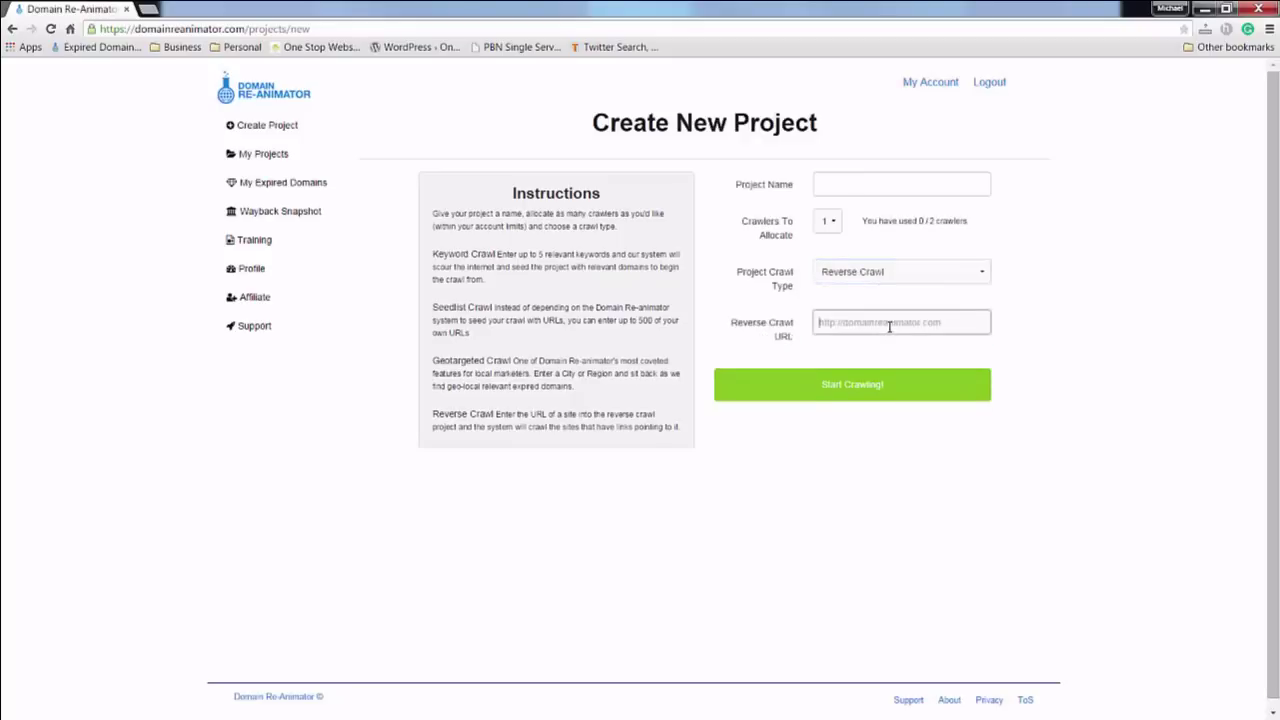
pyautogui.click(1086, 303)
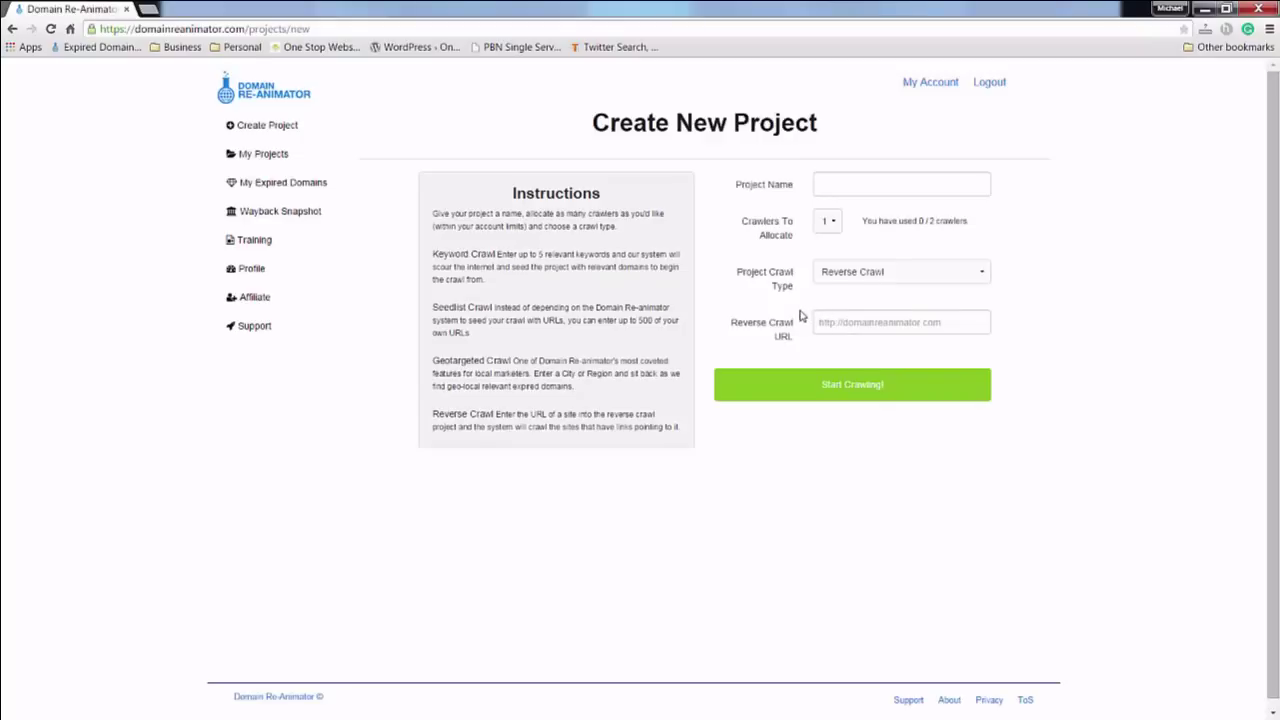
pyautogui.click(858, 272)
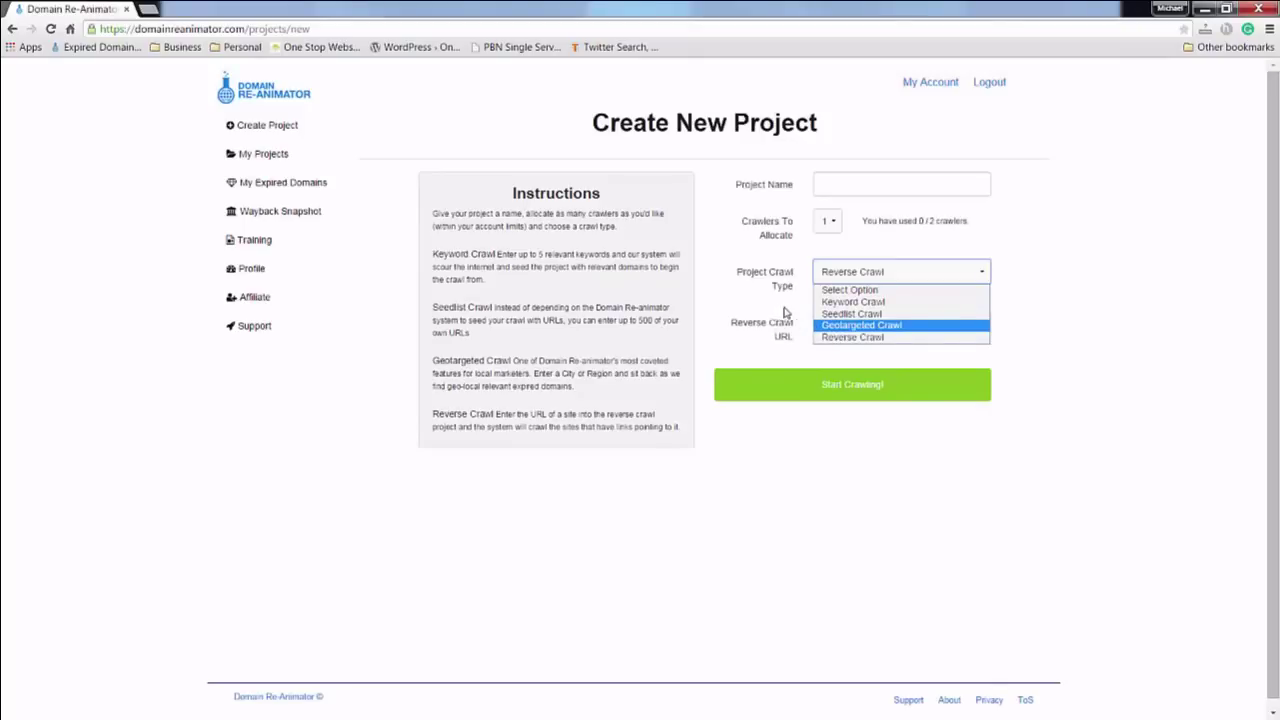
pyautogui.click(852, 338)
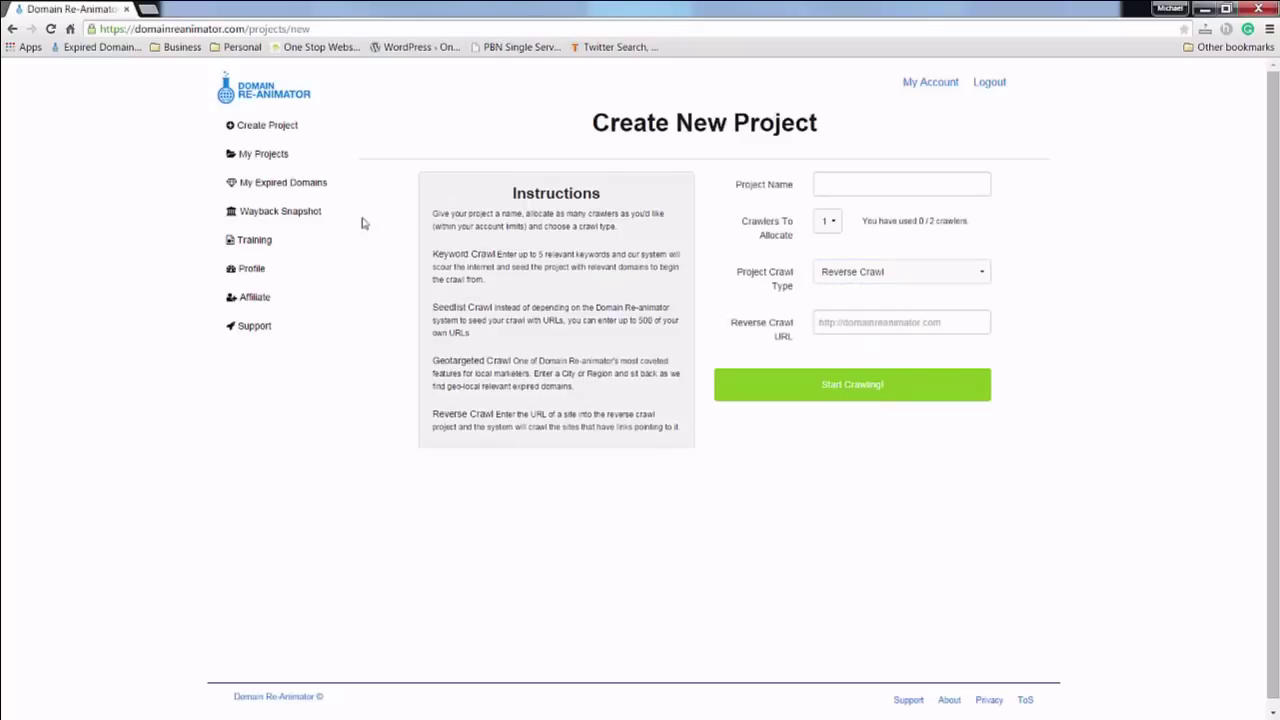
# Open the expired domains list and remove its filters: show spam, set minimum RD to 0, and allow all TLDs.
pyautogui.click(280, 182)
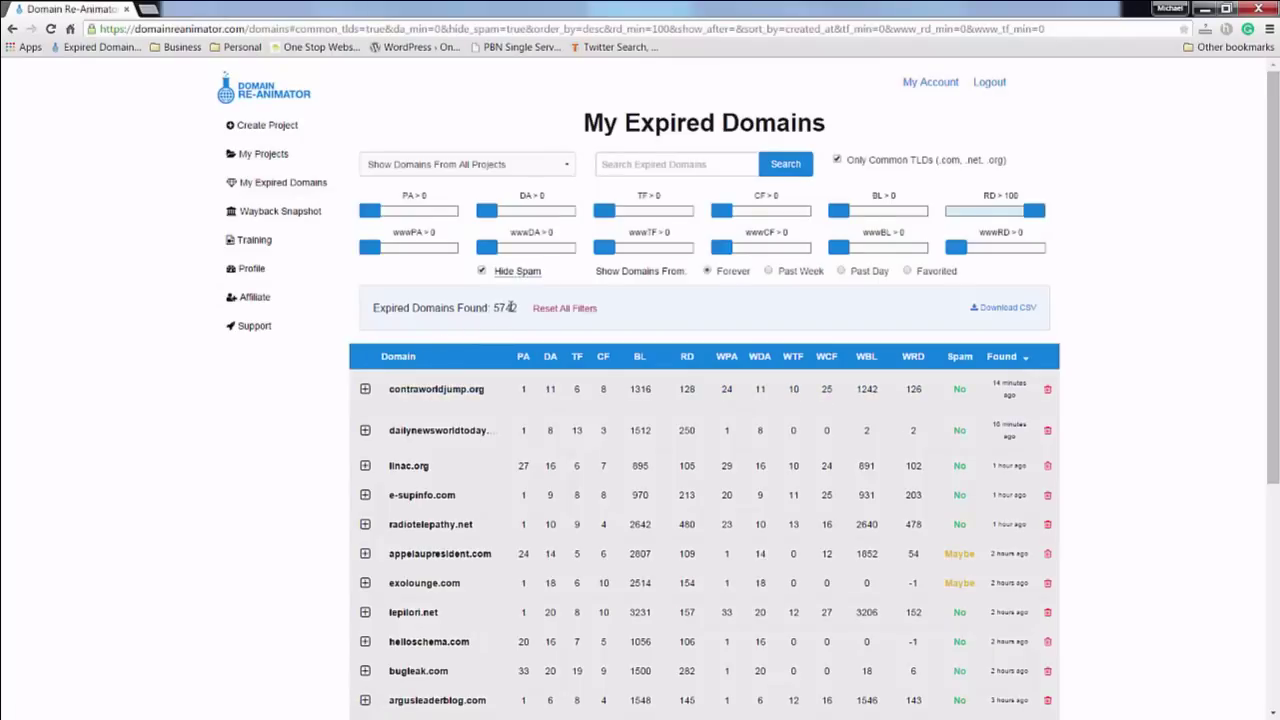
pyautogui.click(482, 271)
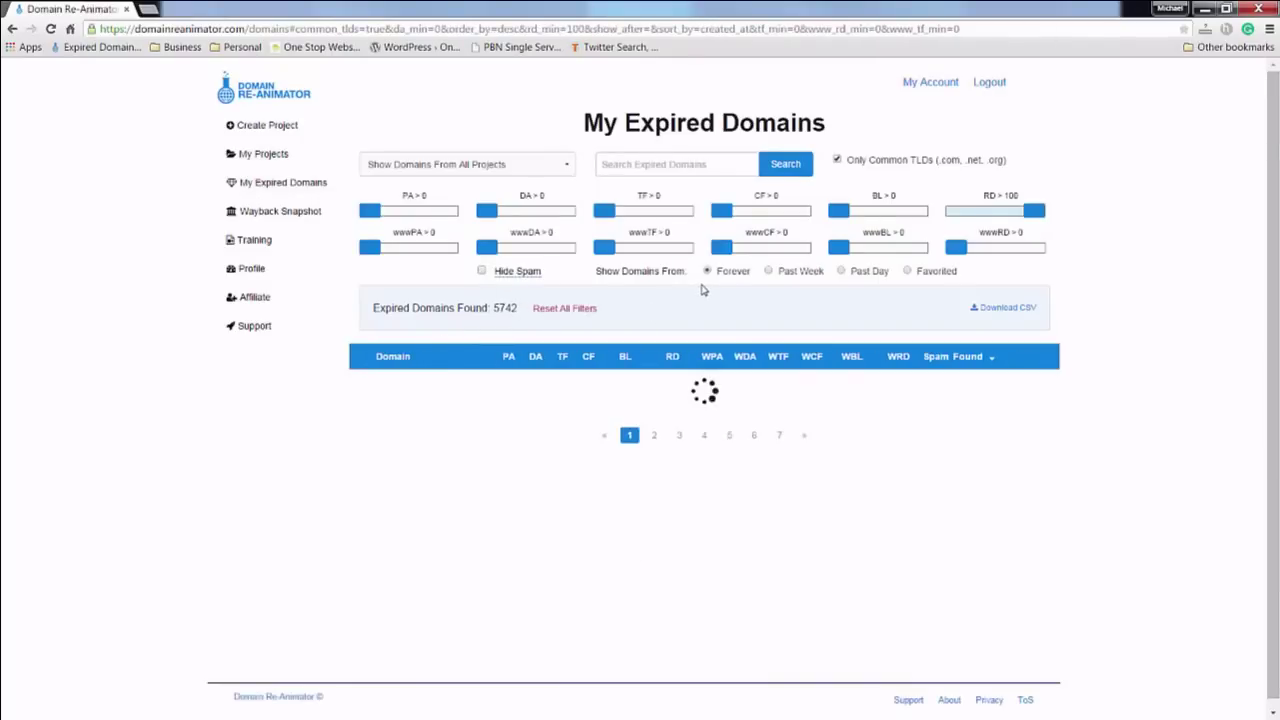
pyautogui.moveTo(1034, 210); pyautogui.dragTo(945, 211)
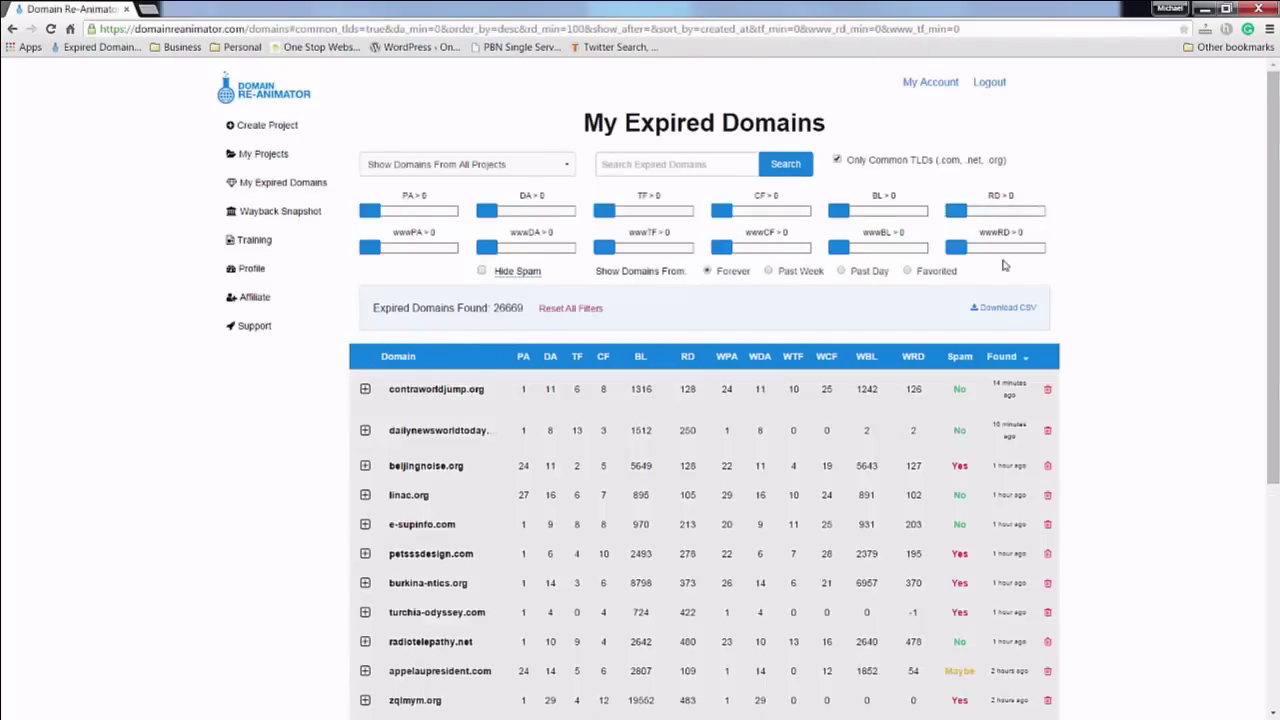
pyautogui.click(838, 160)
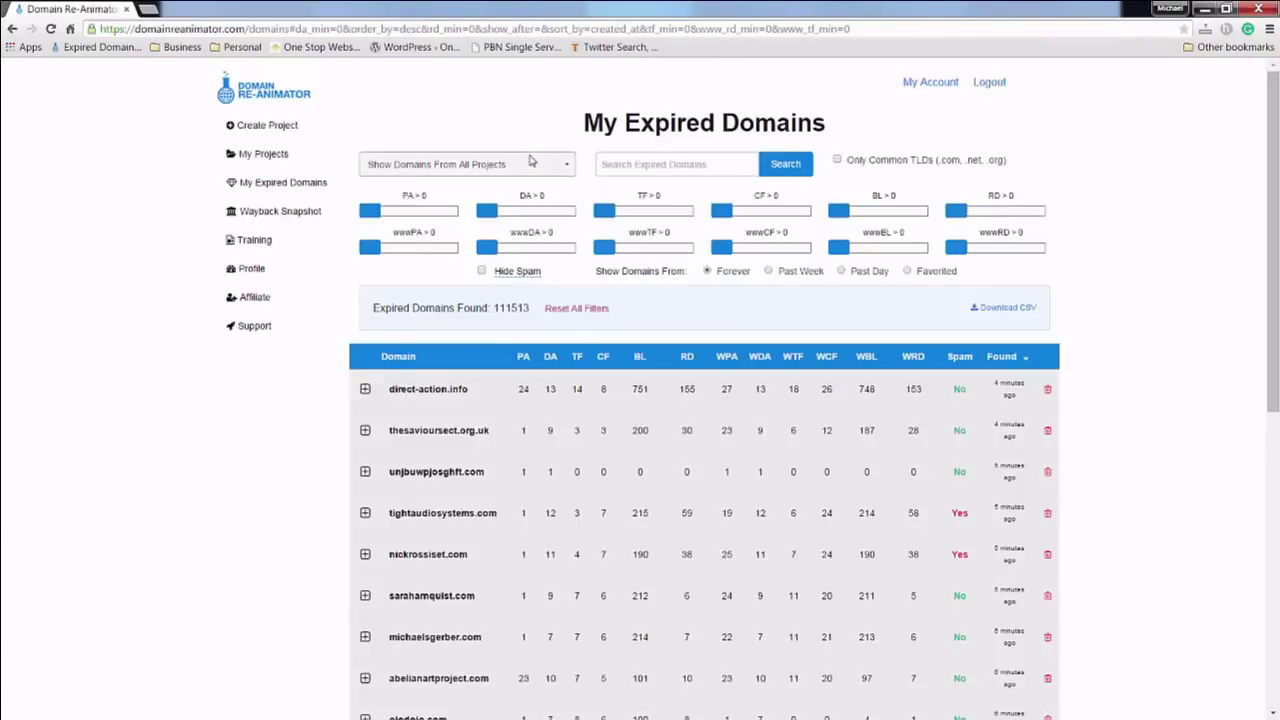
# Filter the expired domains by the Product Review Keywords and Chicago Geo Crawl projects, then restore domains from all projects.
pyautogui.click(565, 167)
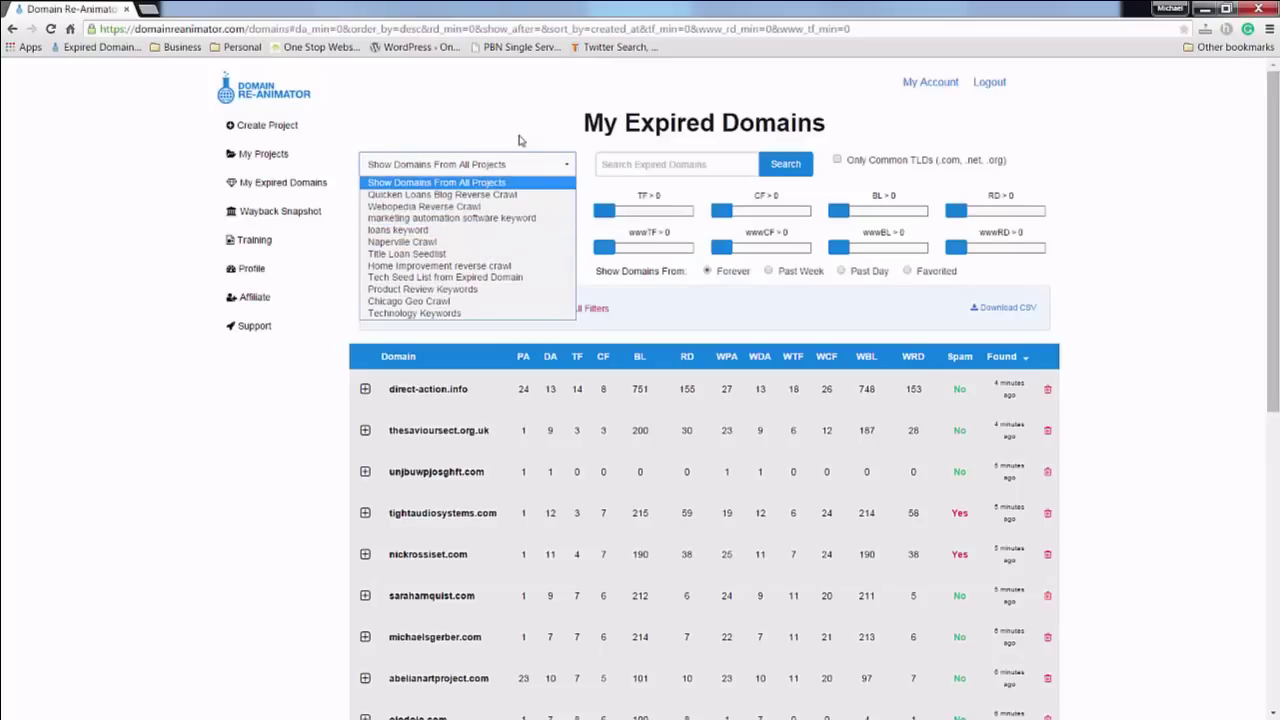
pyautogui.click(481, 289)
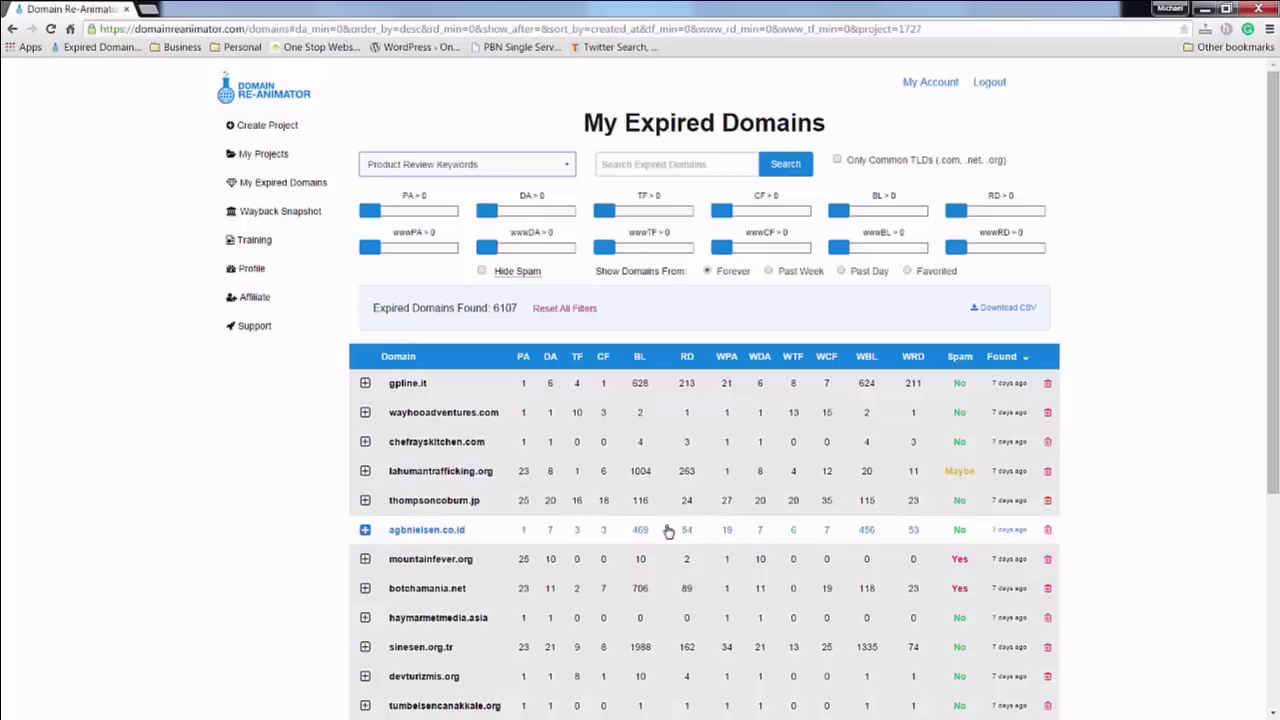
pyautogui.click(505, 165)
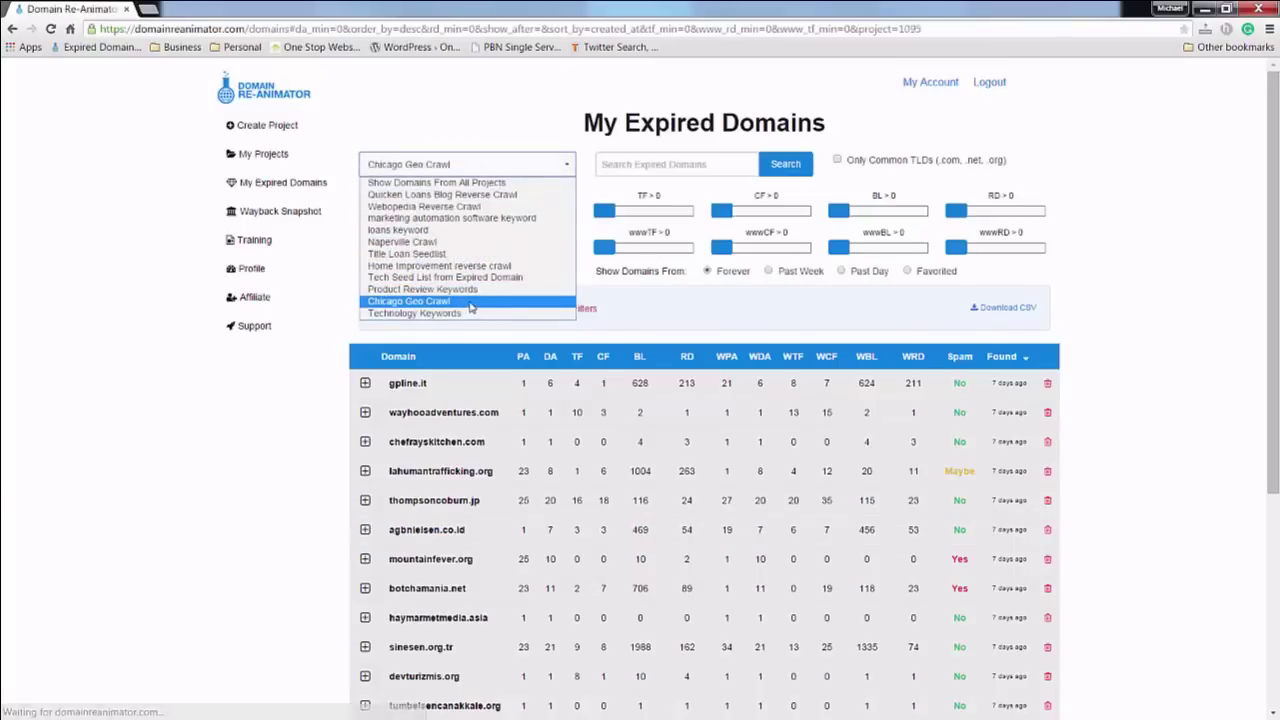
pyautogui.click(436, 182)
# Search the expired domains for "money" and look through the matching domains.
pyautogui.click(612, 168)
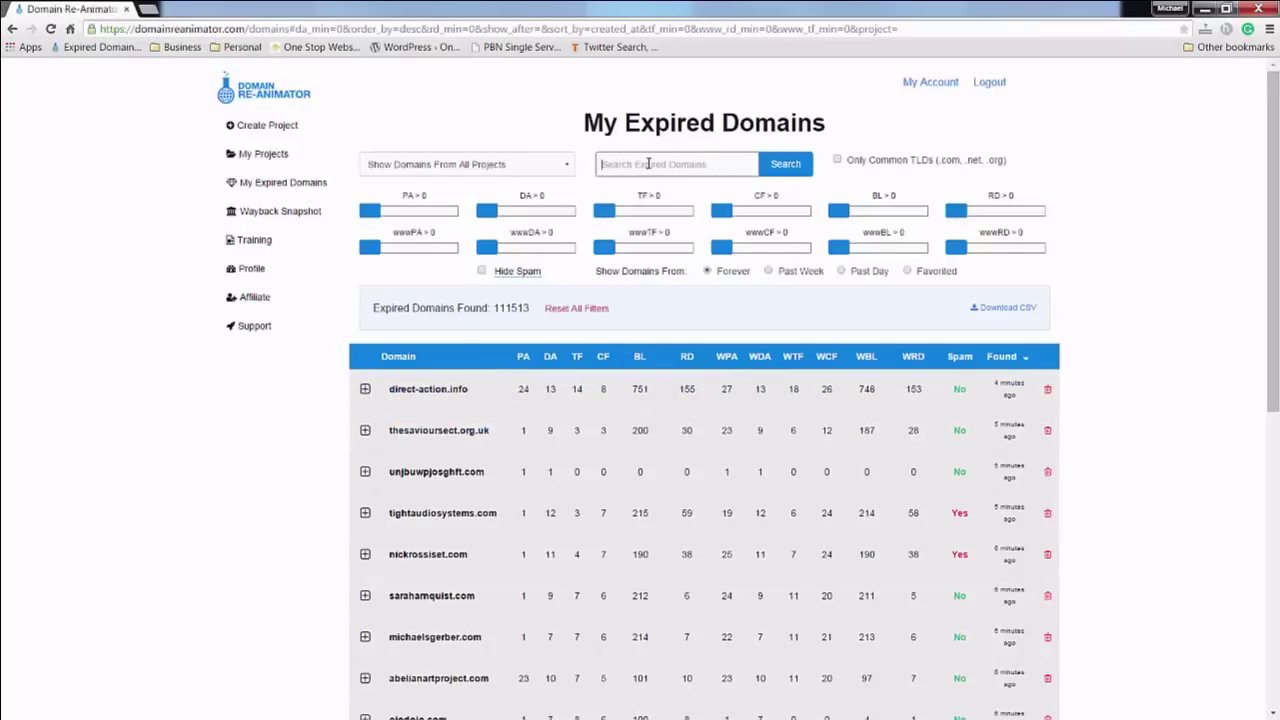
pyautogui.write('money')
pyautogui.click(801, 165)
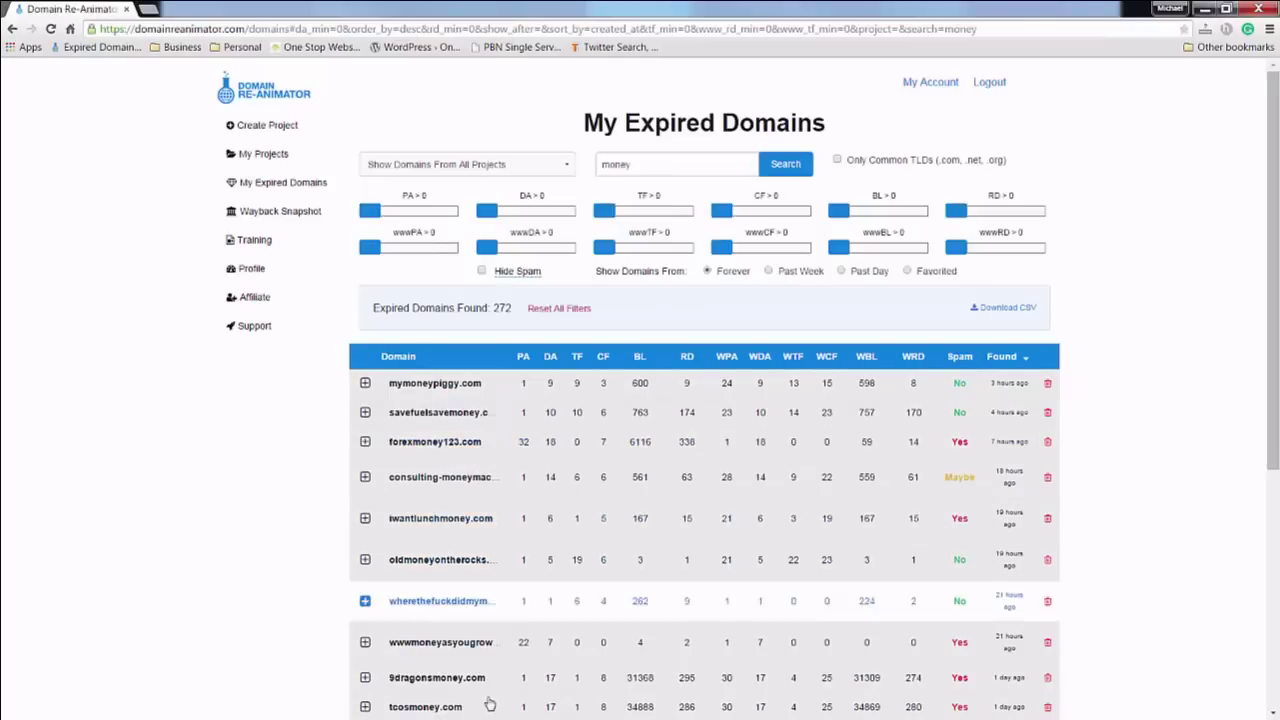
pyautogui.scroll(-2, 600, 614)
pyautogui.scroll(2, 530, 598)
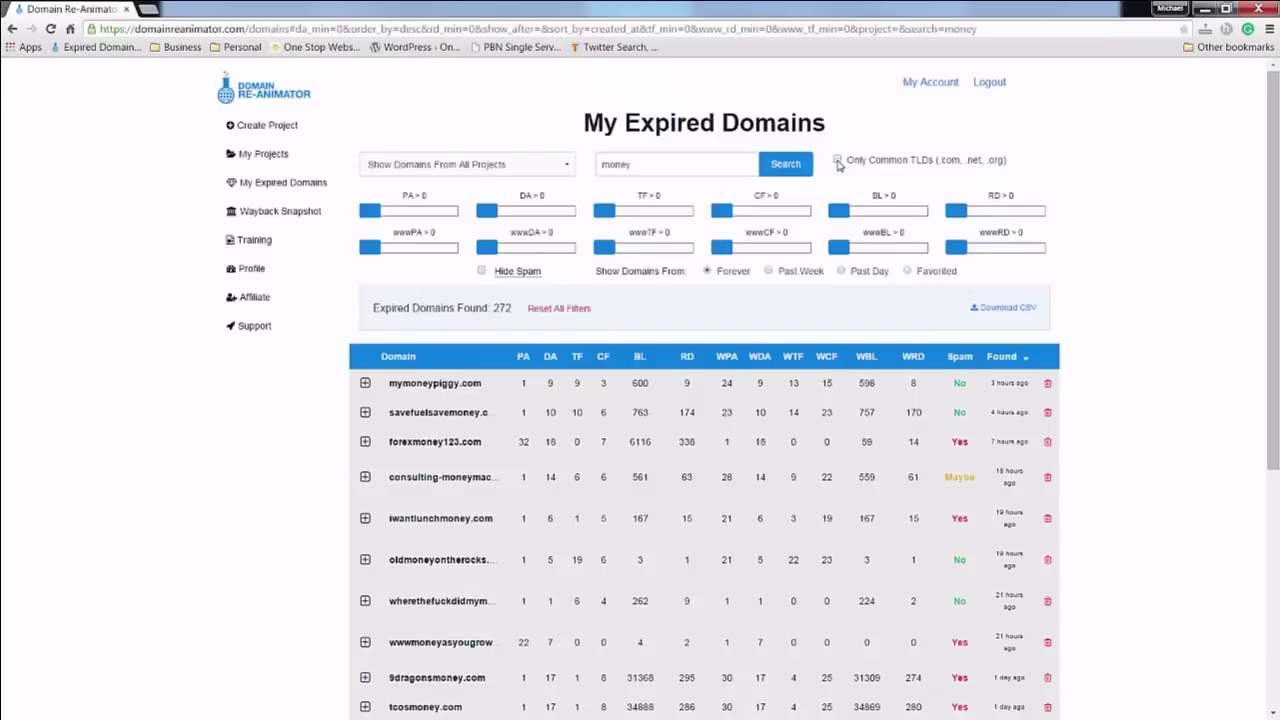
# Clear the search term, rerun the search, and look through the full list of expired domains.
pyautogui.doubleClick(730, 164)
pyautogui.press('BackSpace')
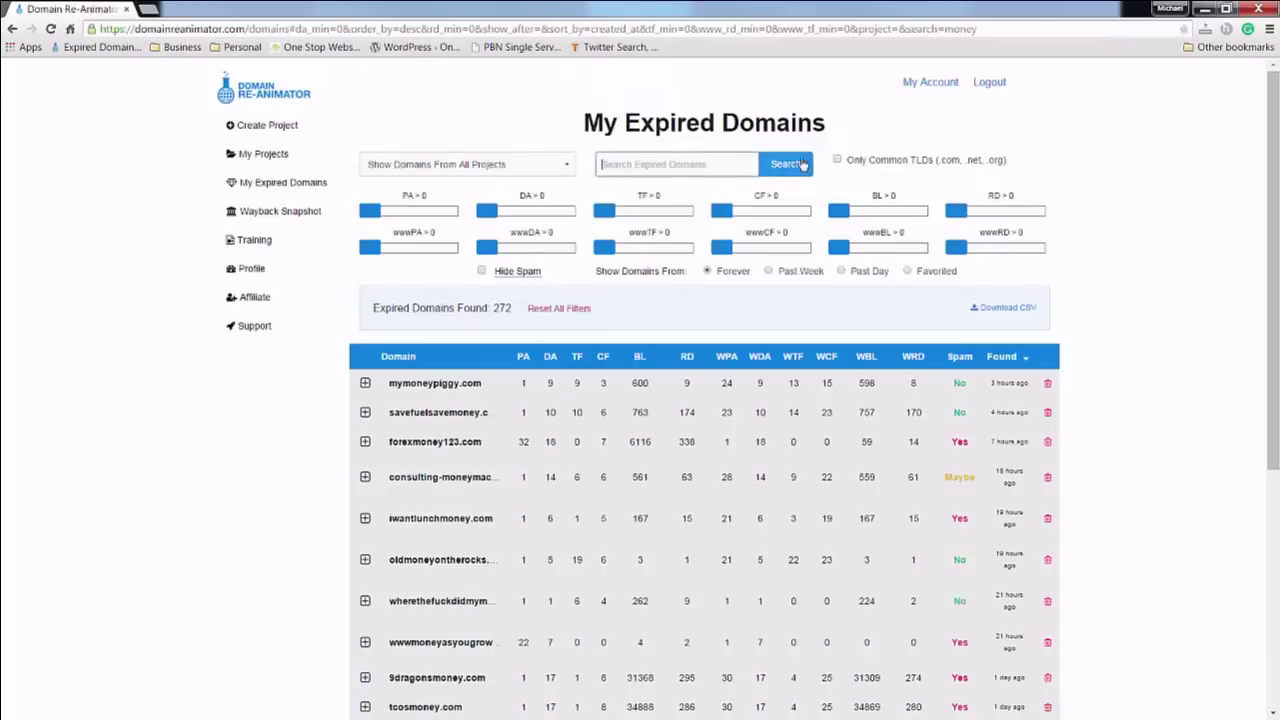
pyautogui.click(785, 164)
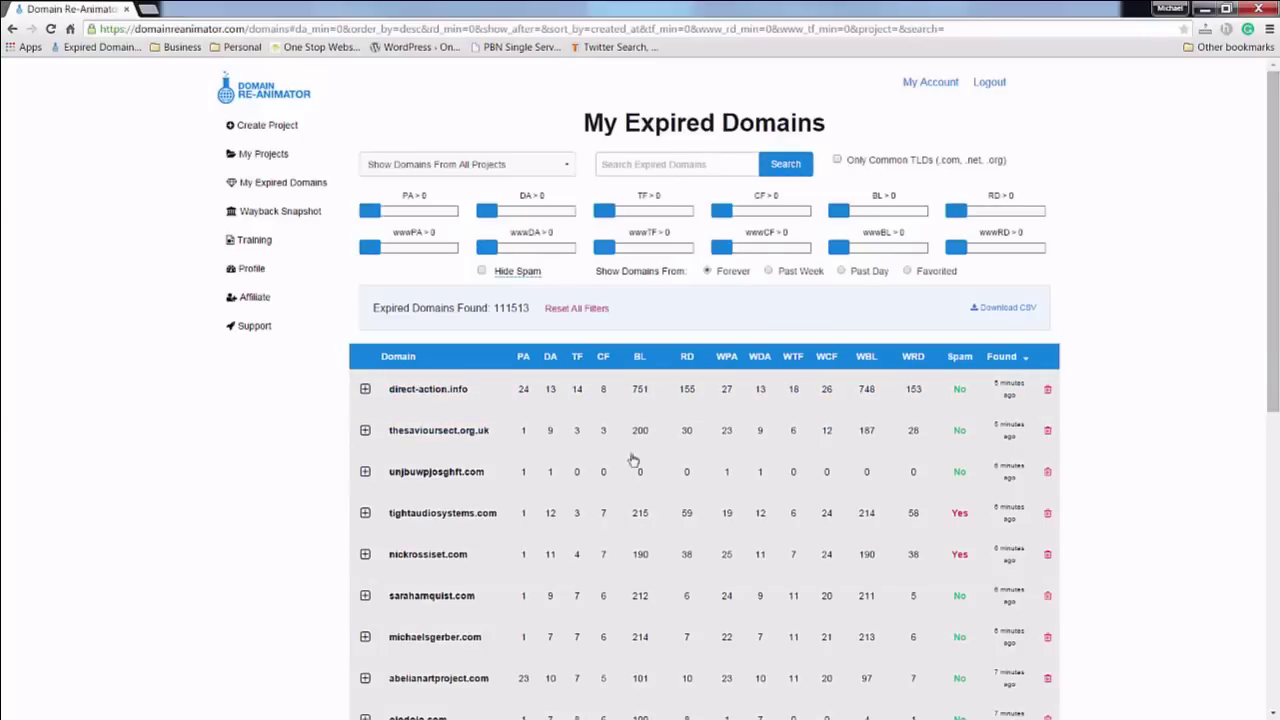
pyautogui.scroll(-1, 514, 440)
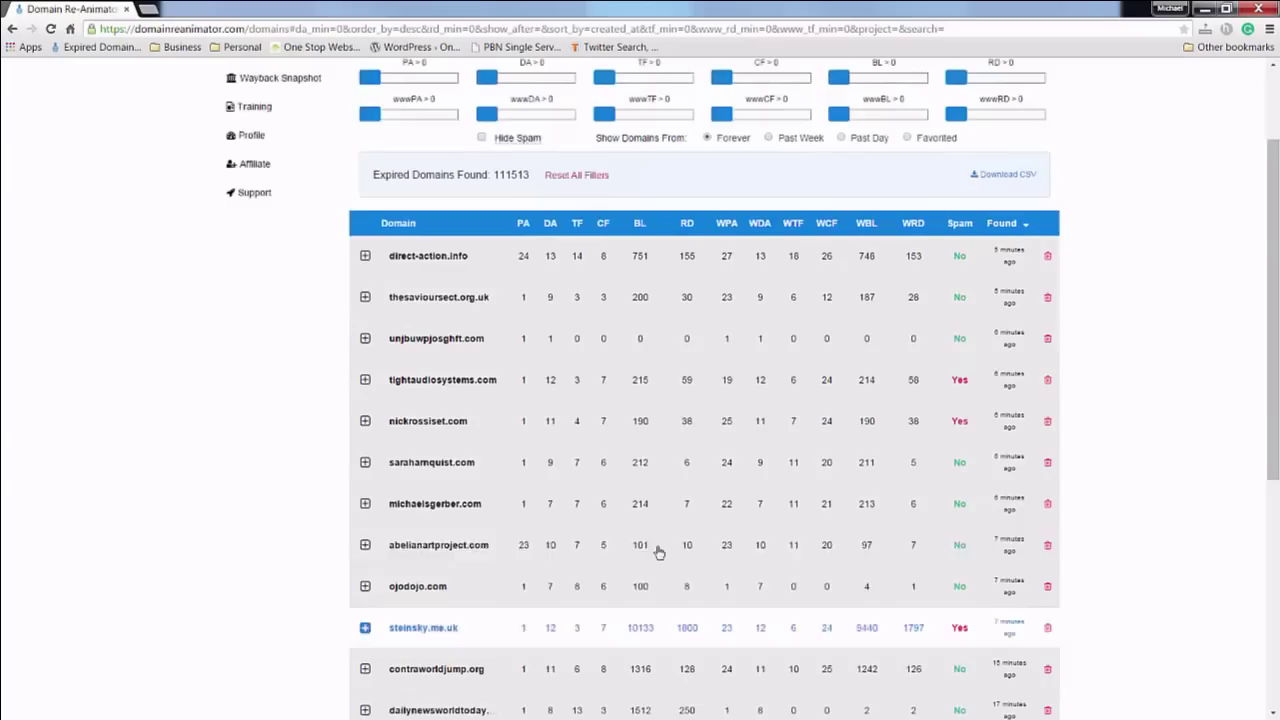
pyautogui.scroll(-2, 680, 600)
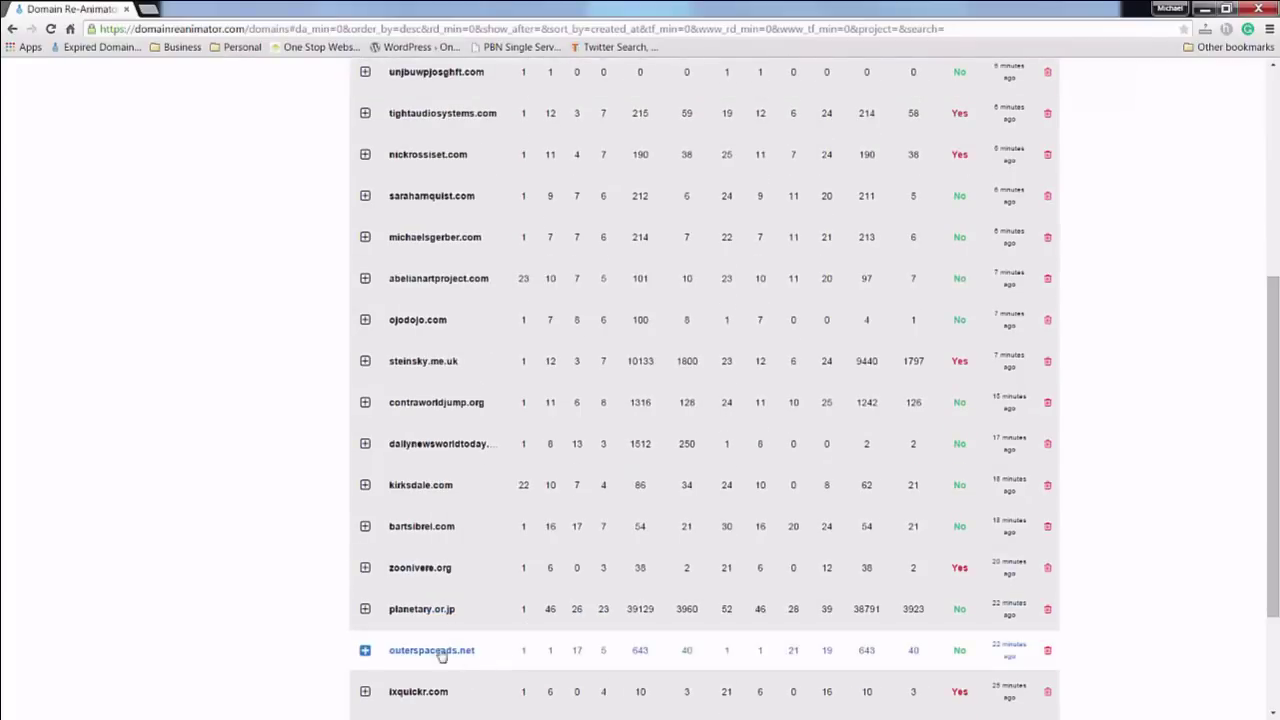
pyautogui.scroll(3, 640, 641)
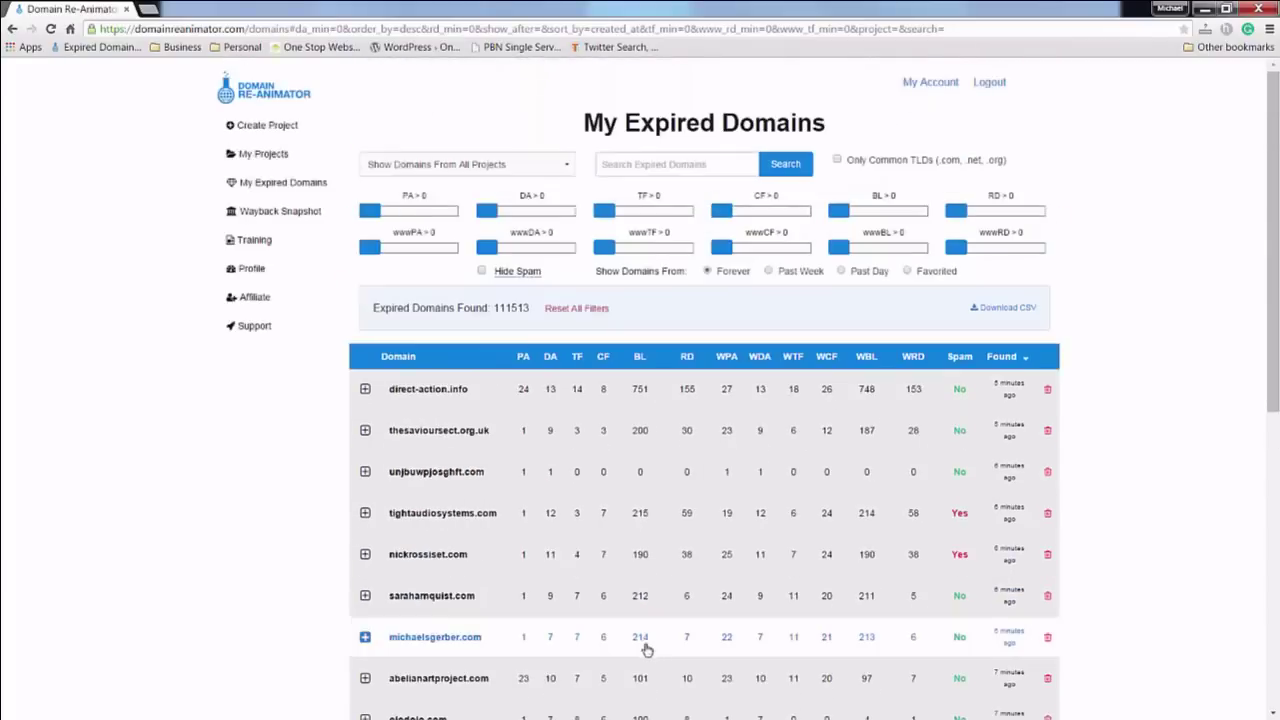
# Filter the expired domains to common TLDs only, with spam hidden and RD above 46.
pyautogui.click(838, 160)
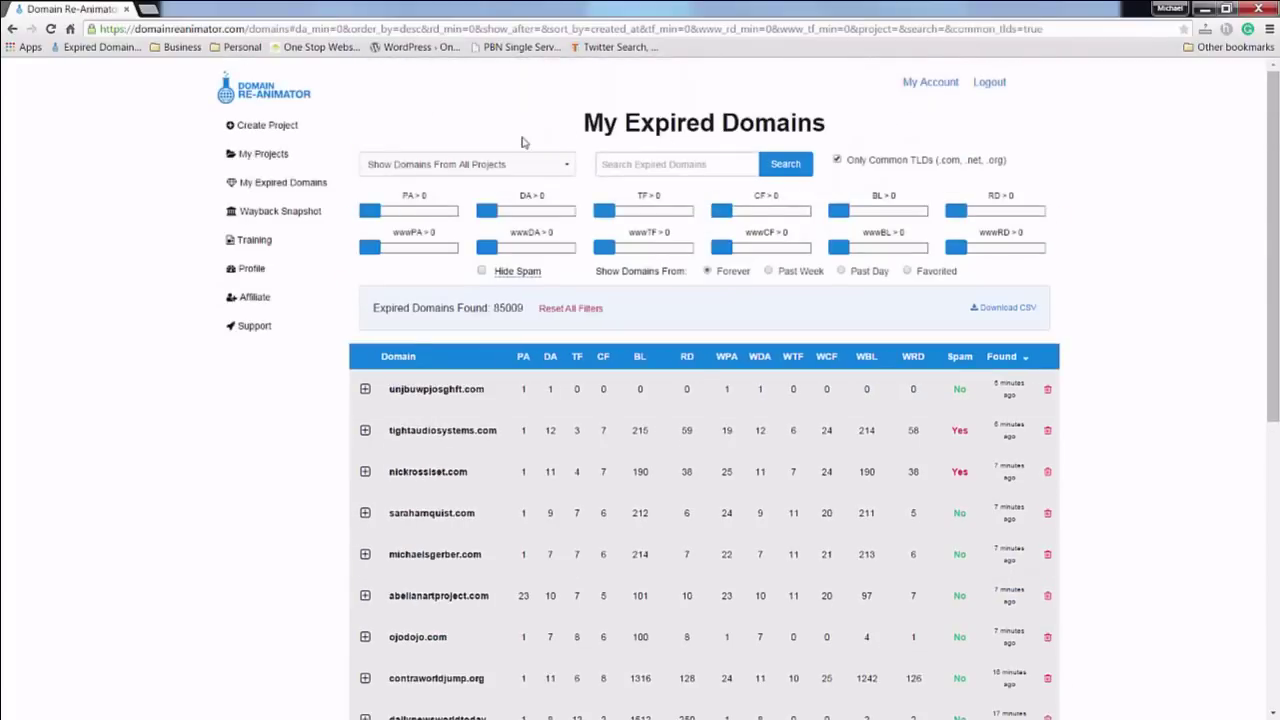
pyautogui.moveTo(518, 284)
pyautogui.click(498, 271)
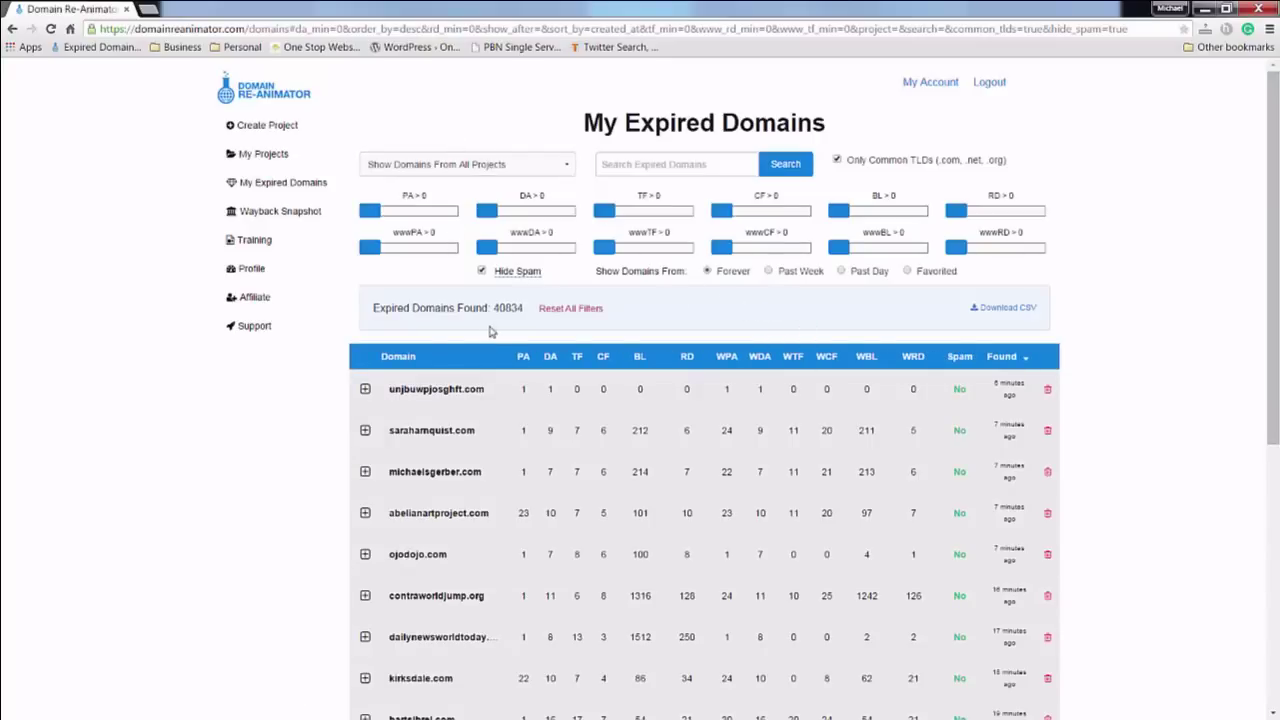
pyautogui.moveTo(494, 311); pyautogui.dragTo(522, 308)
pyautogui.click(571, 289)
pyautogui.moveTo(524, 283)
pyautogui.moveTo(958, 210); pyautogui.dragTo(991, 218)
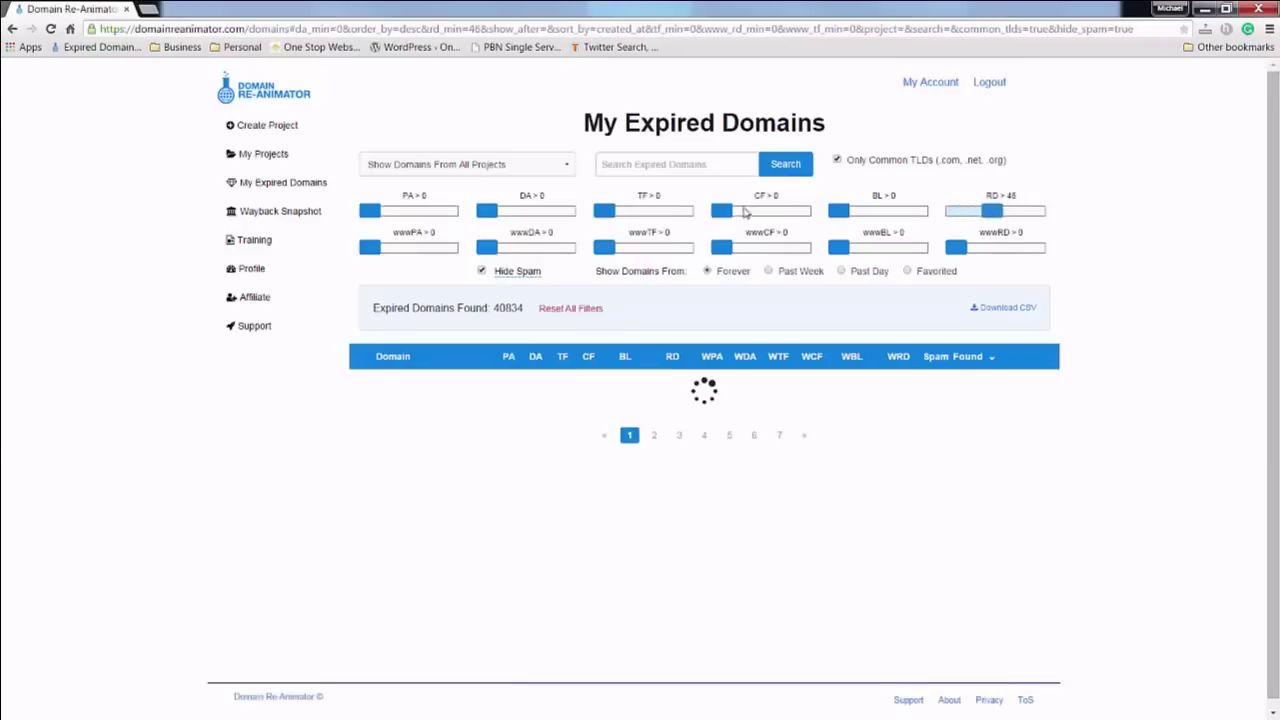
# Filter the expired domains to TF above 11, then sort them by WTF and by WDA in descending order.
pyautogui.moveTo(604, 211); pyautogui.dragTo(619, 217)
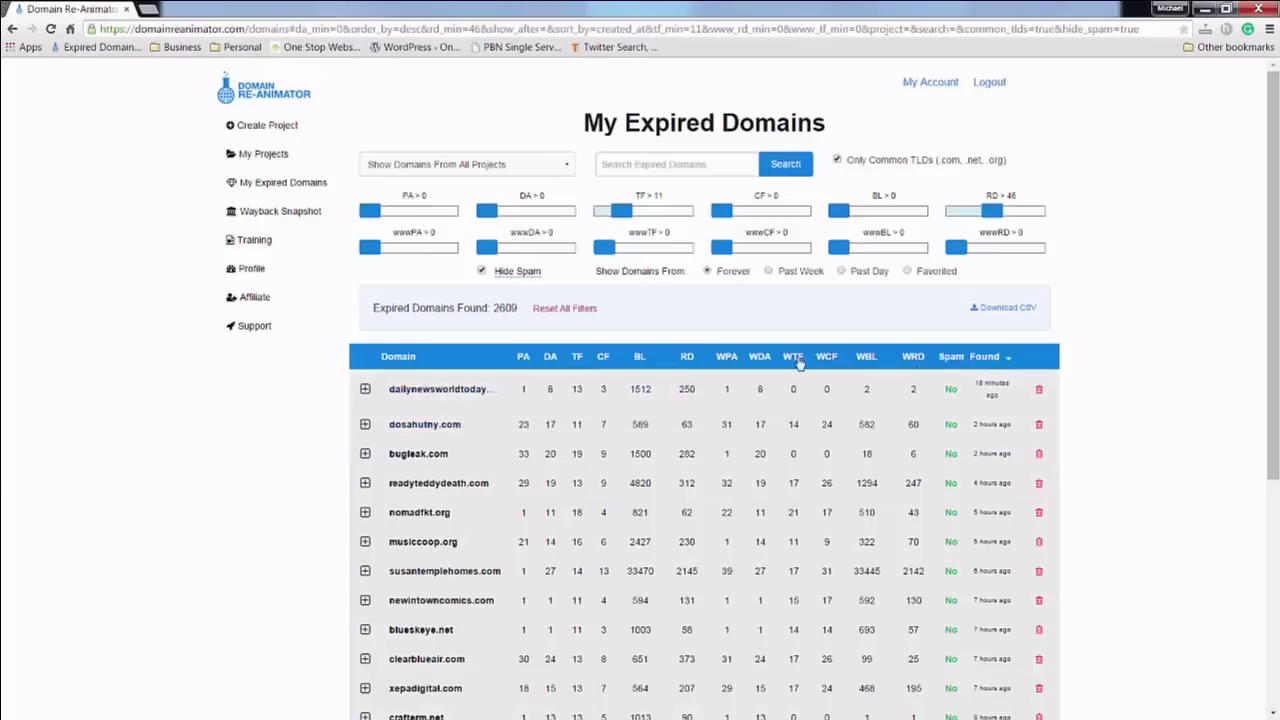
pyautogui.click(800, 359)
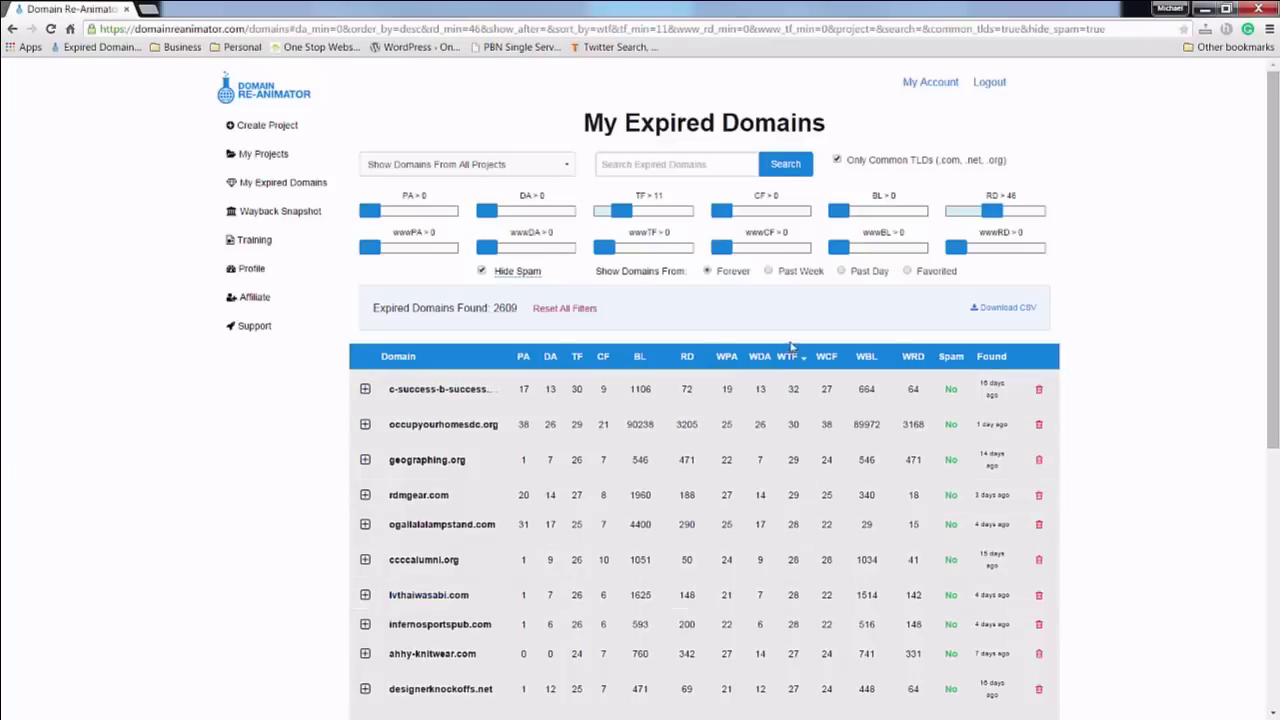
pyautogui.click(762, 358)
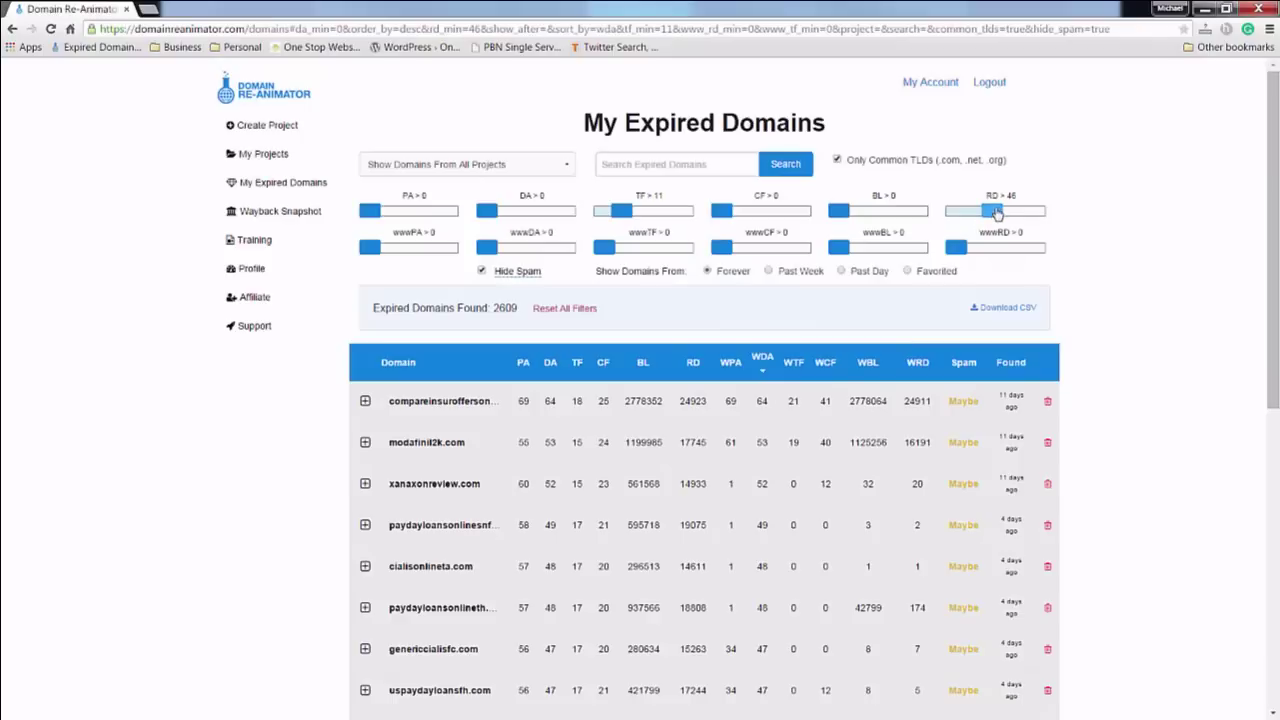
# Raise the RD filter to above 100 and sort the domains by backlinks in ascending order.
pyautogui.moveTo(992, 211); pyautogui.dragTo(1040, 210)
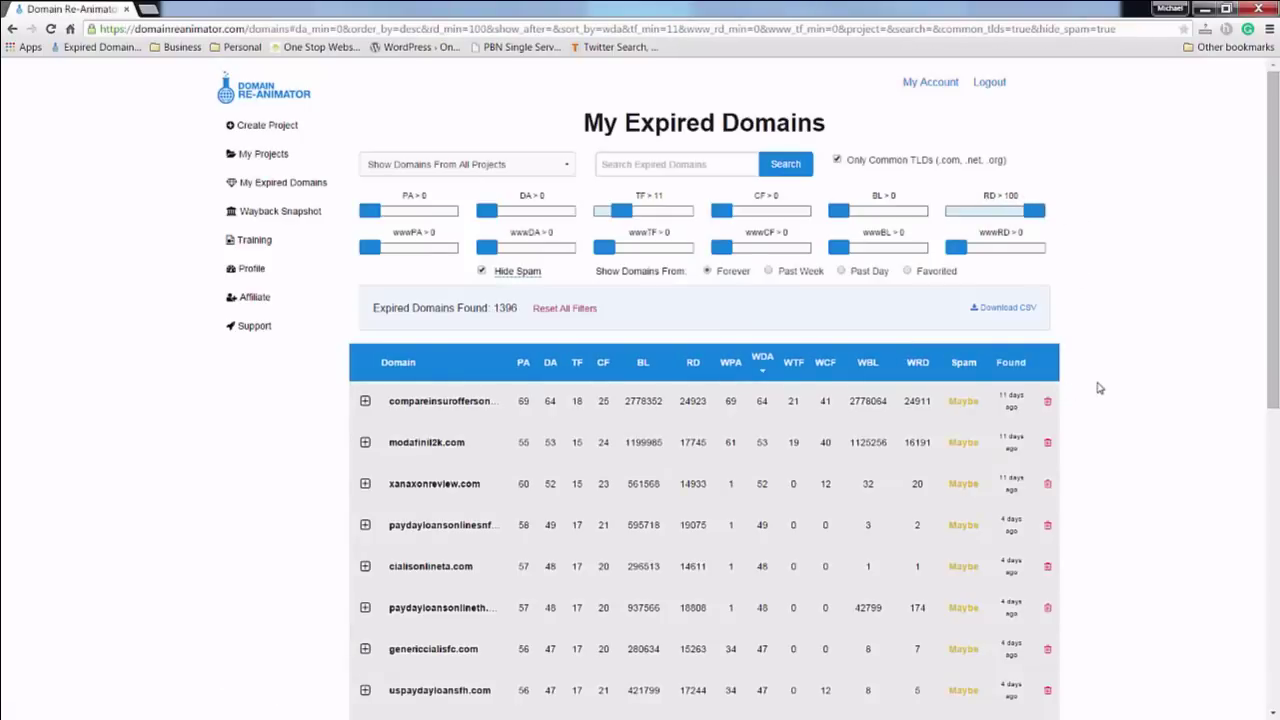
pyautogui.click(644, 366)
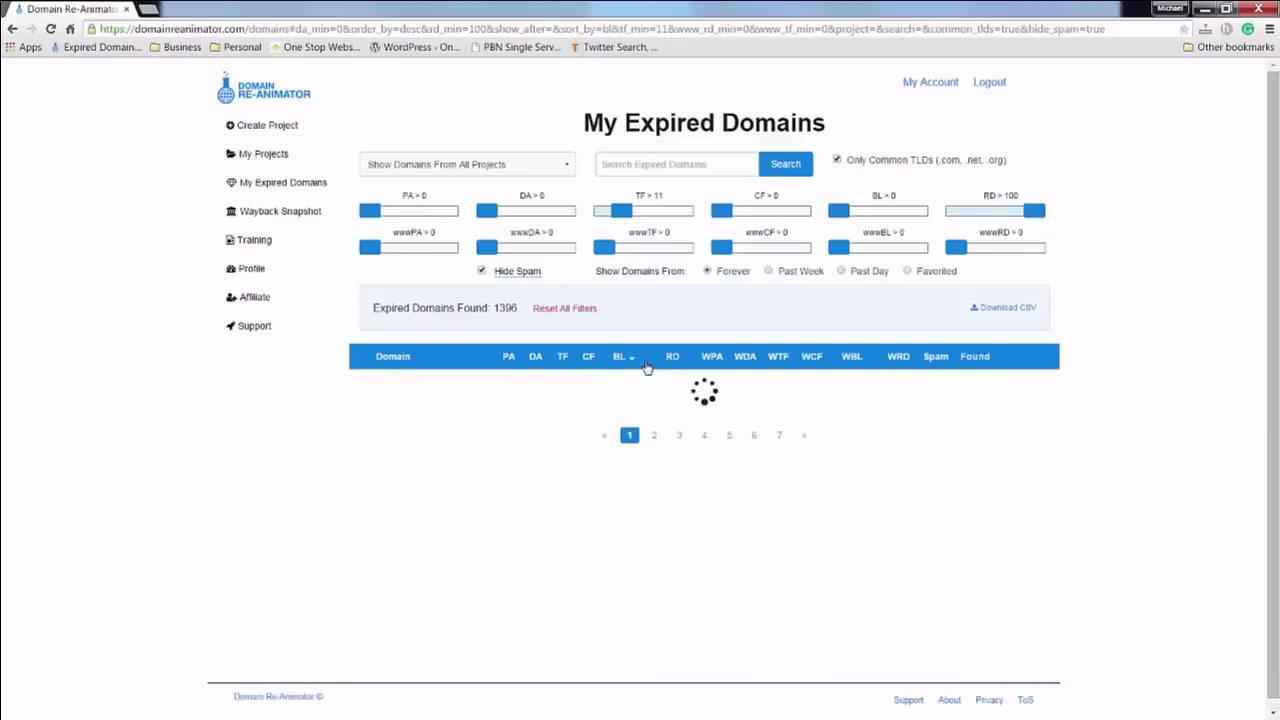
pyautogui.click(640, 358)
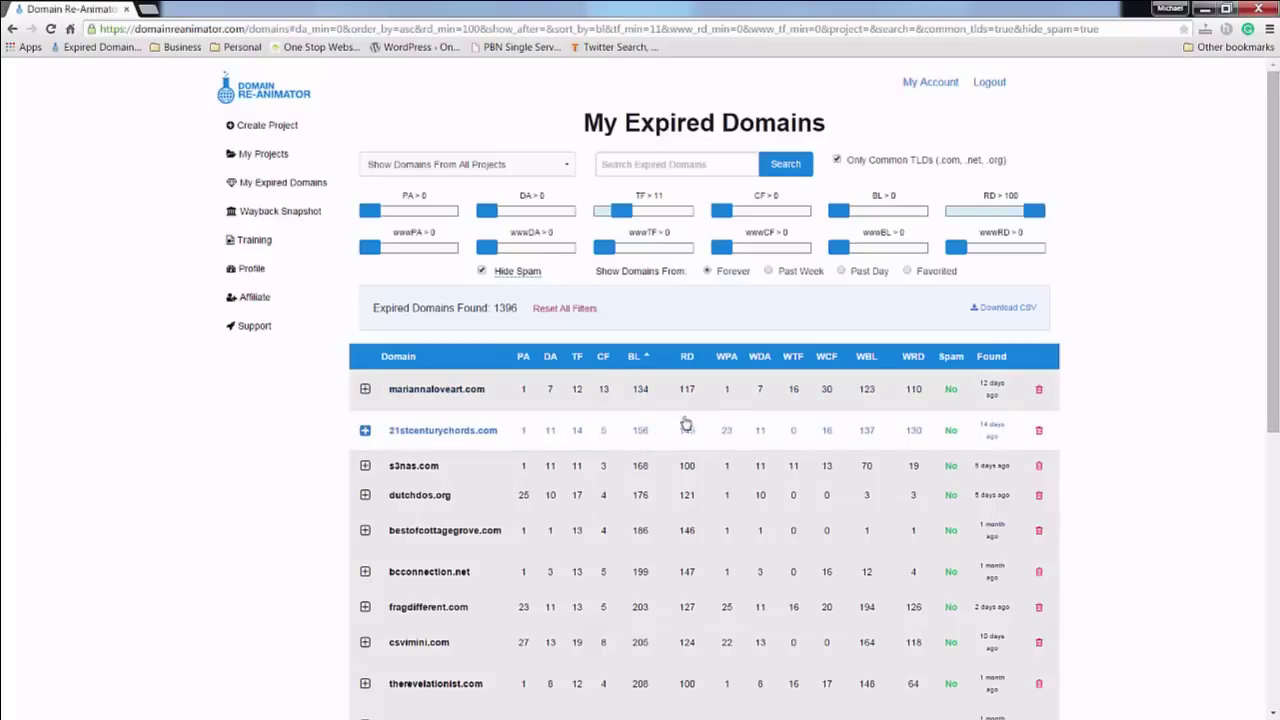
# Expand pvnetsolutions.com in the list, examine its link metrics, backlink history and Wayback snapshots, and retrieve its anchor text.
pyautogui.scroll(-3, 846, 463)
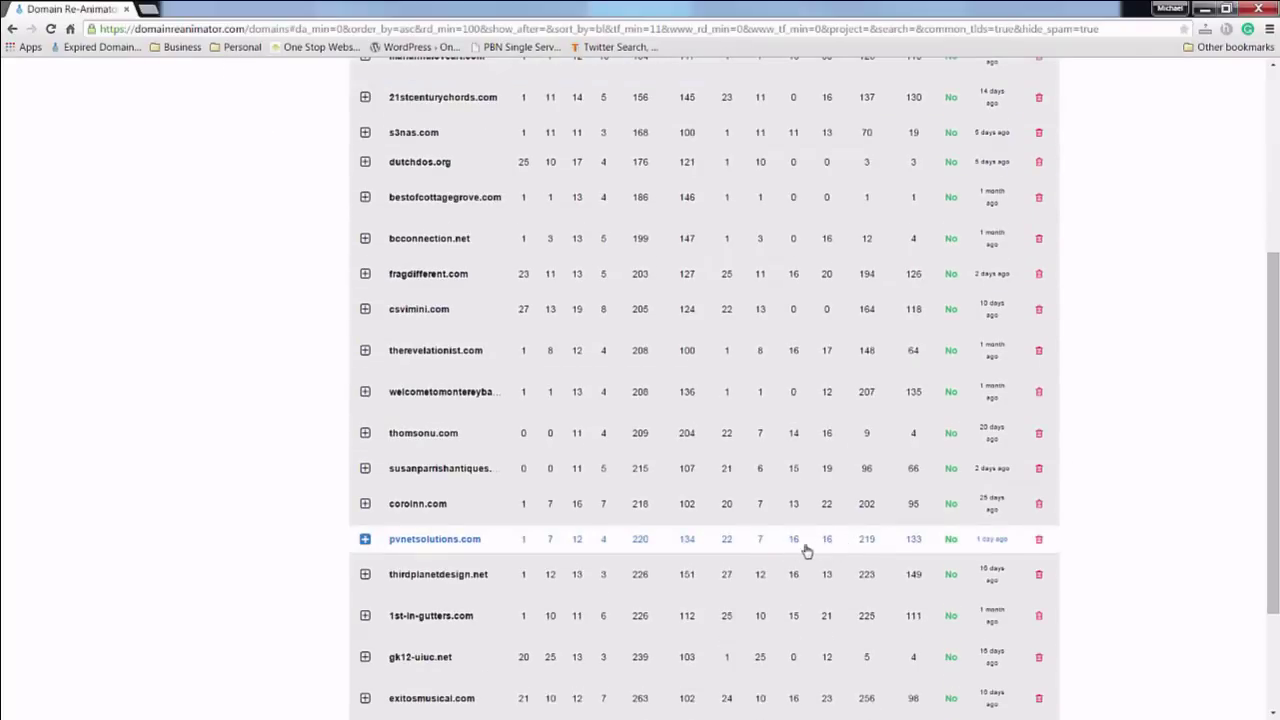
pyautogui.click(478, 552)
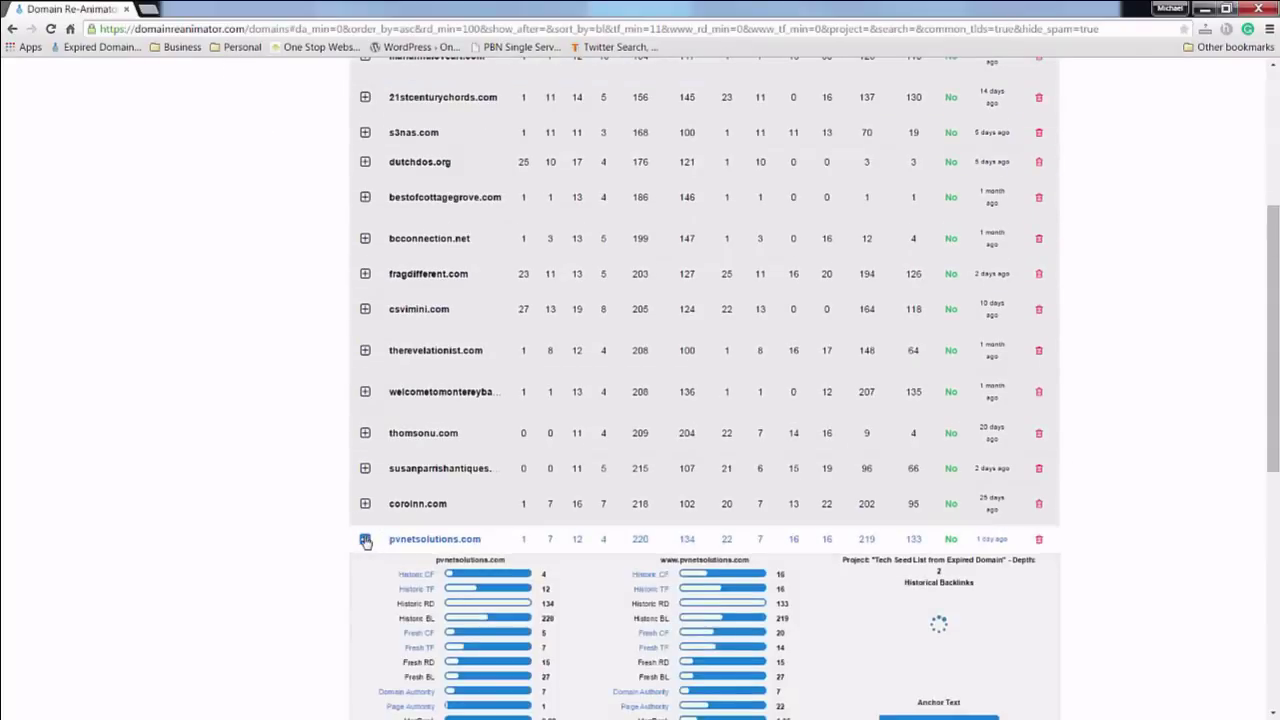
pyautogui.scroll(-2, 642, 291)
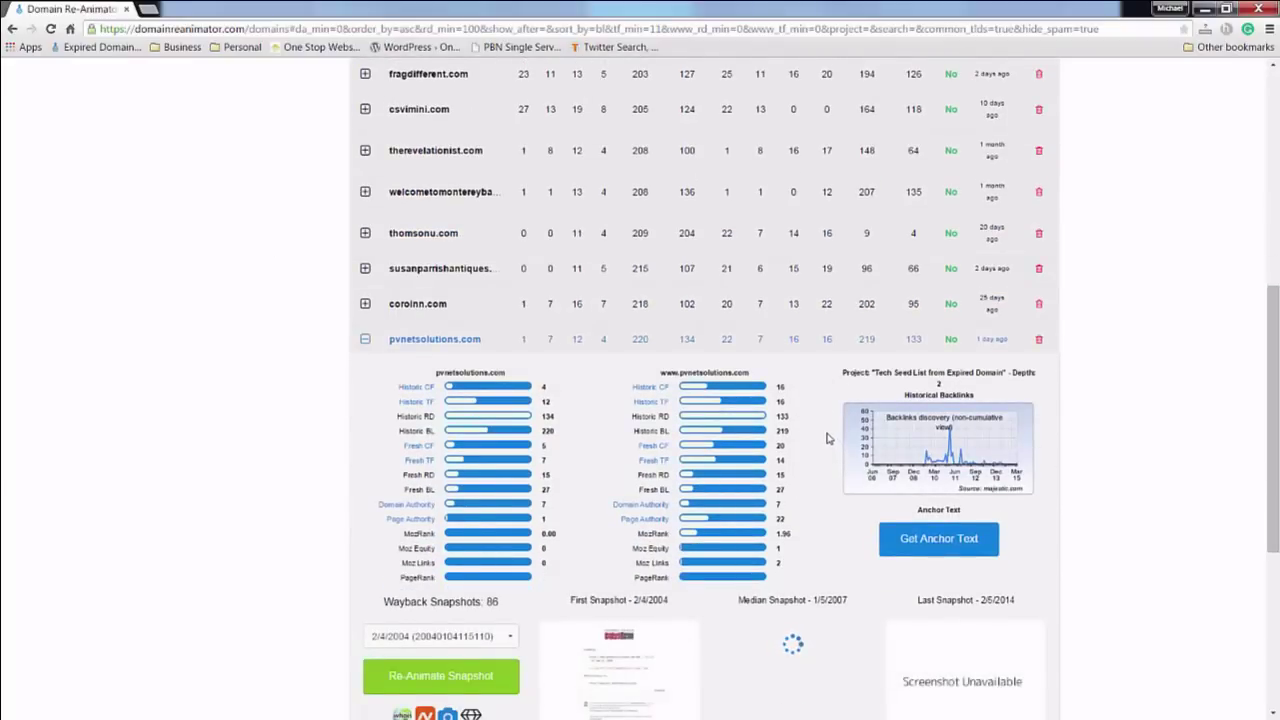
pyautogui.scroll(-1, 812, 368)
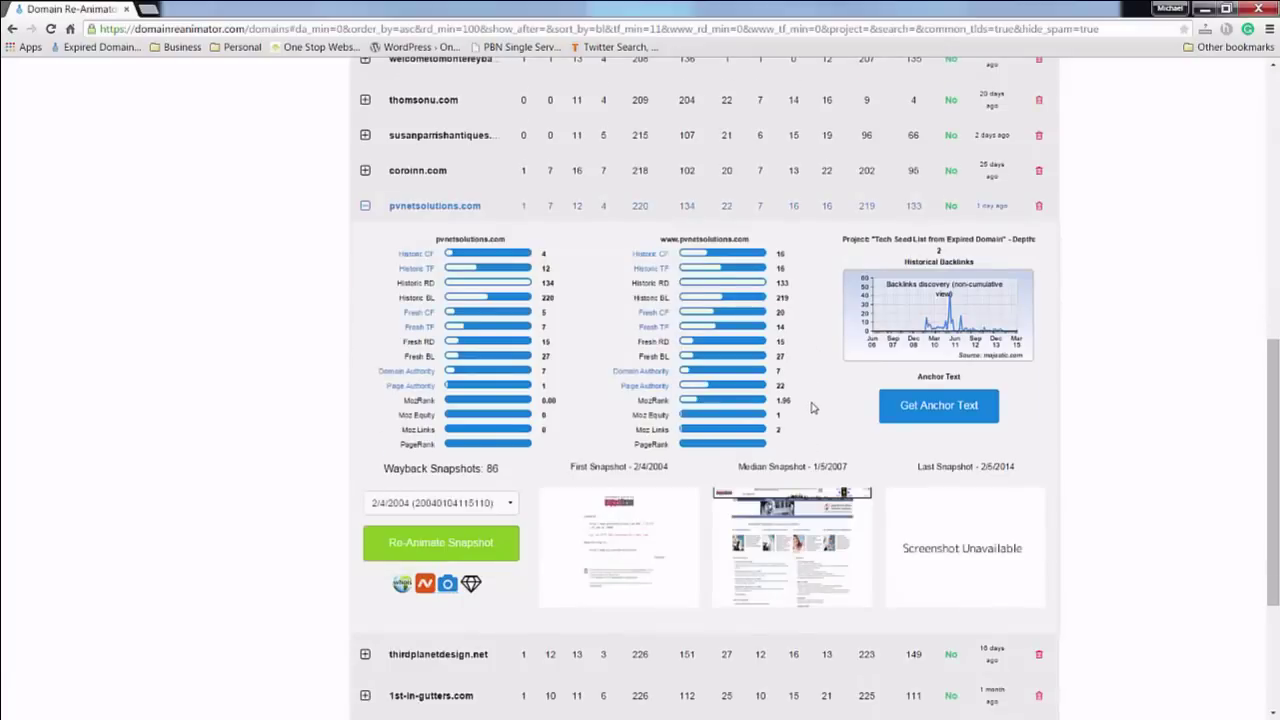
pyautogui.scroll(1, 812, 407)
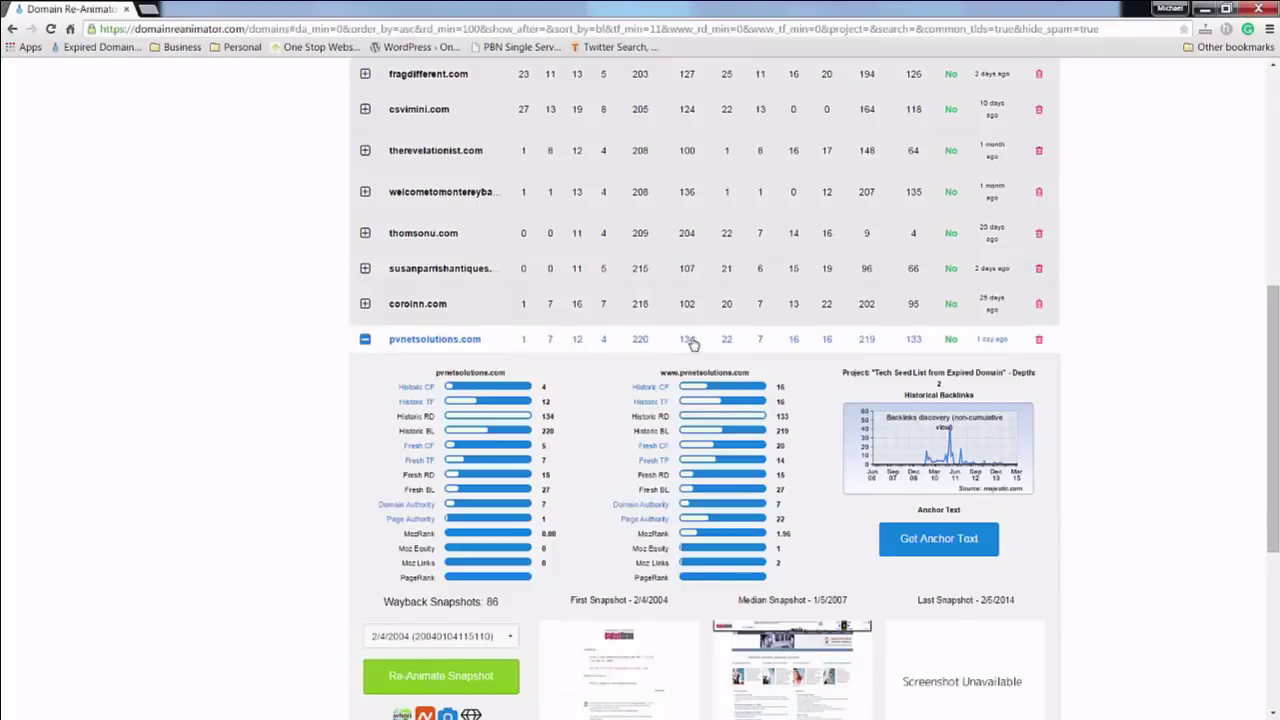
pyautogui.scroll(-1, 697, 372)
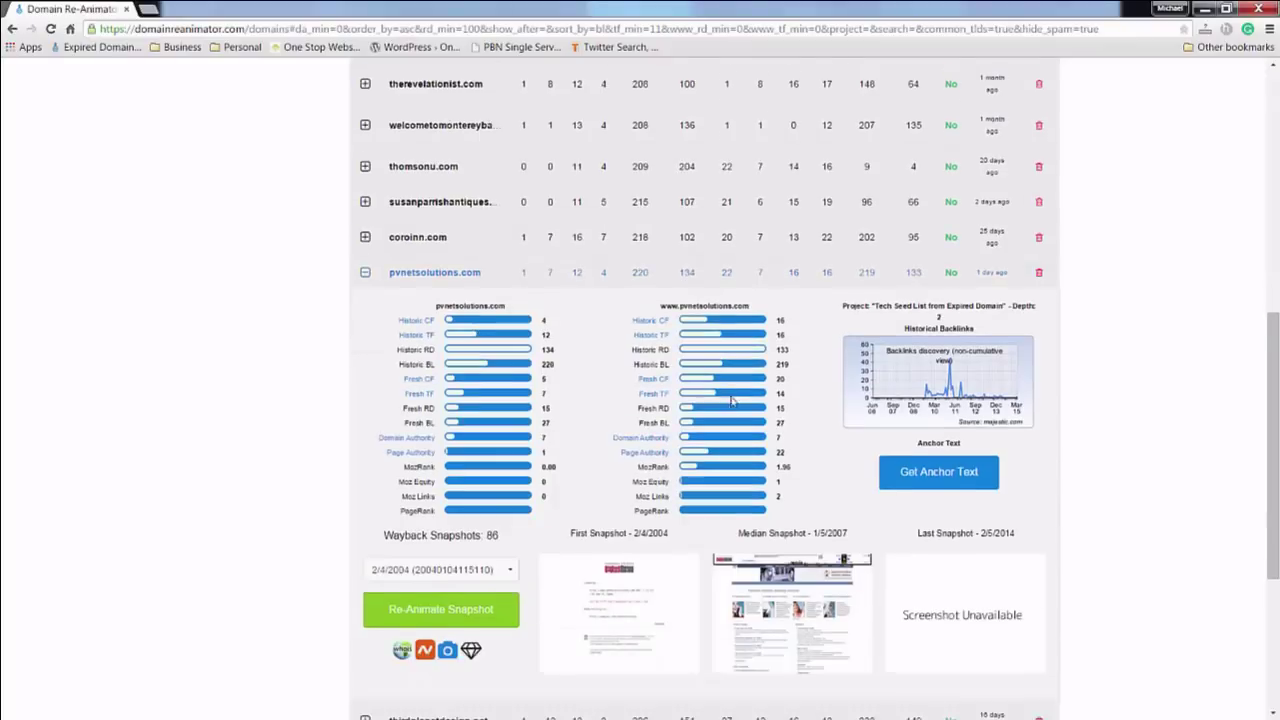
pyautogui.scroll(-1, 740, 372)
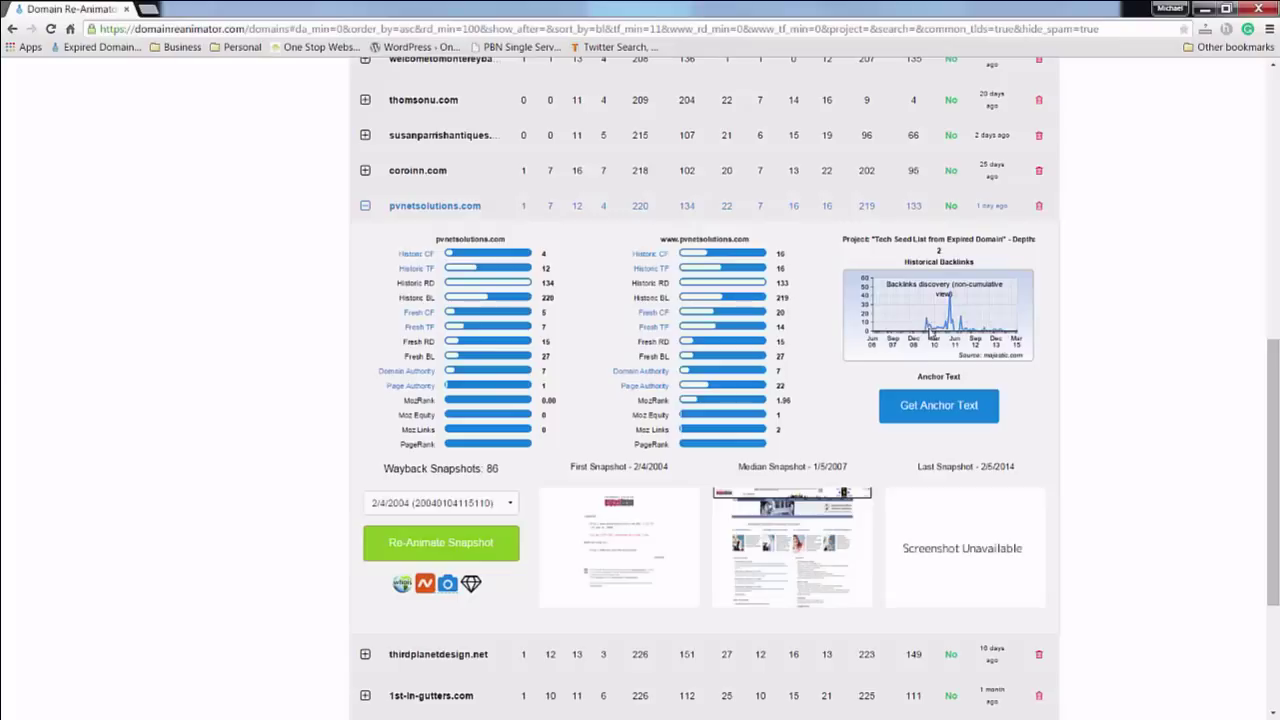
pyautogui.click(941, 406)
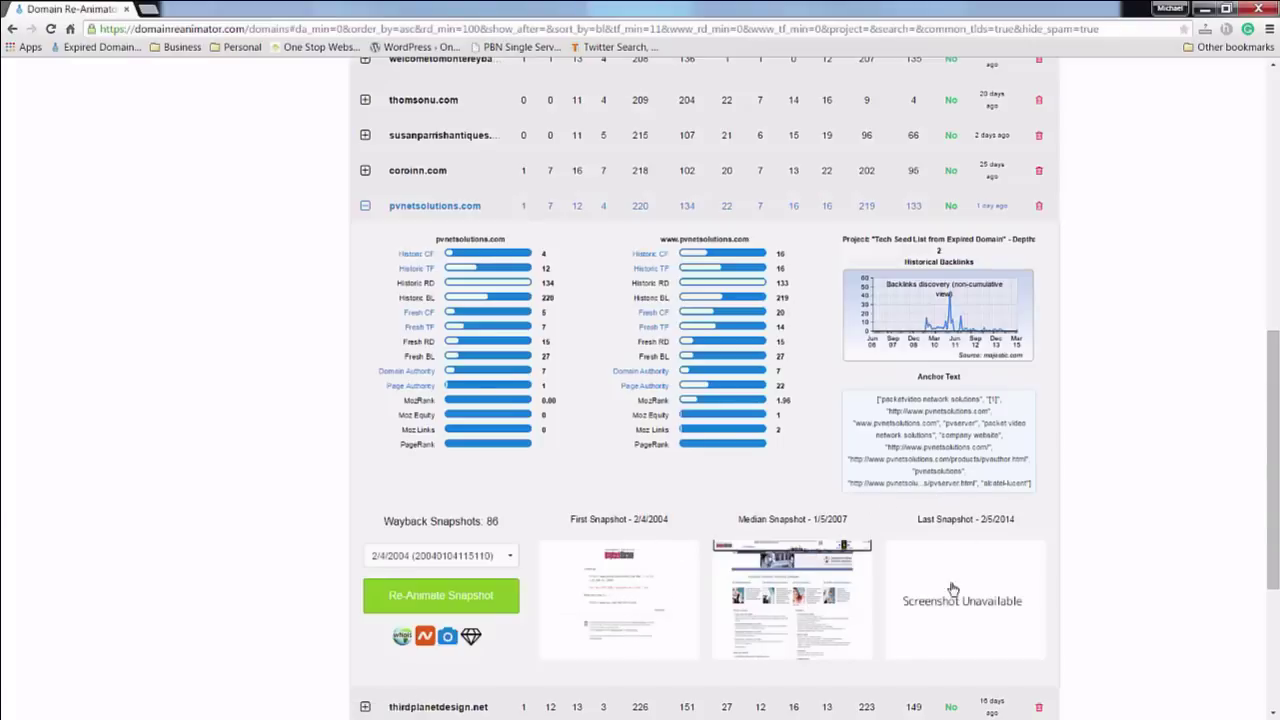
# Open the median Wayback snapshot of pvnetsolutions.com and look through its archived Software Solutions page.
pyautogui.click(826, 615)
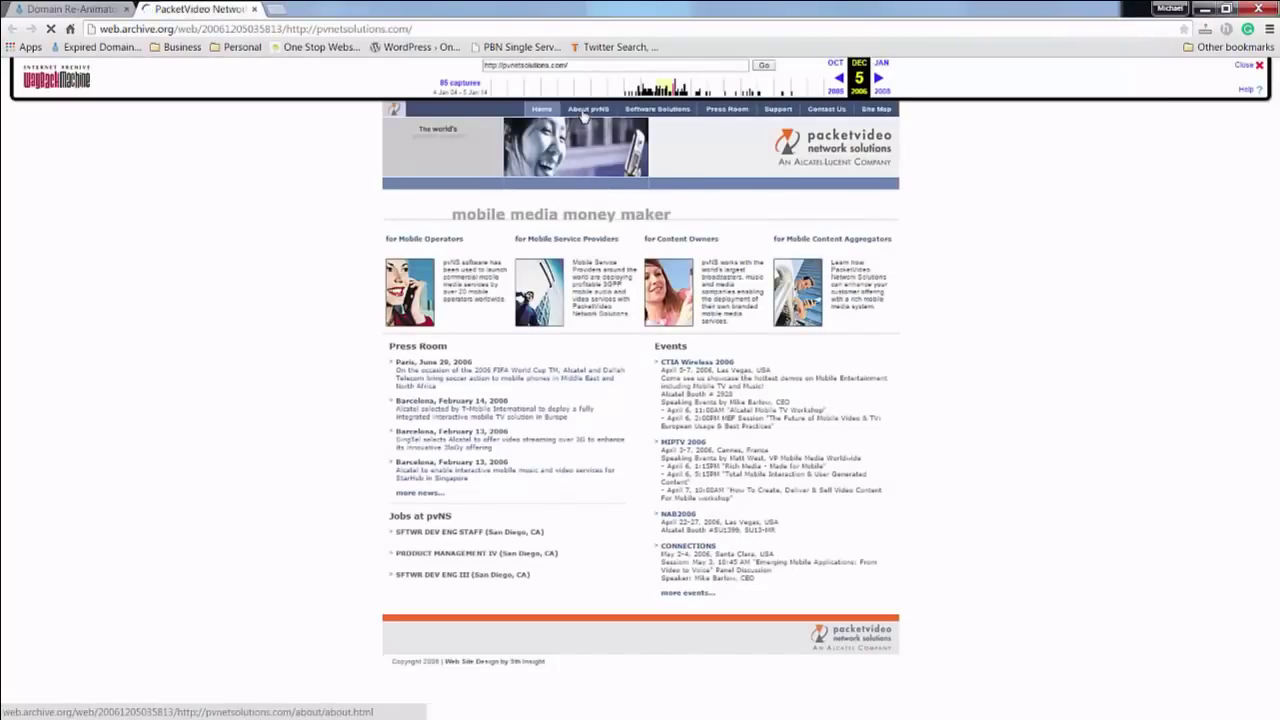
pyautogui.click(645, 112)
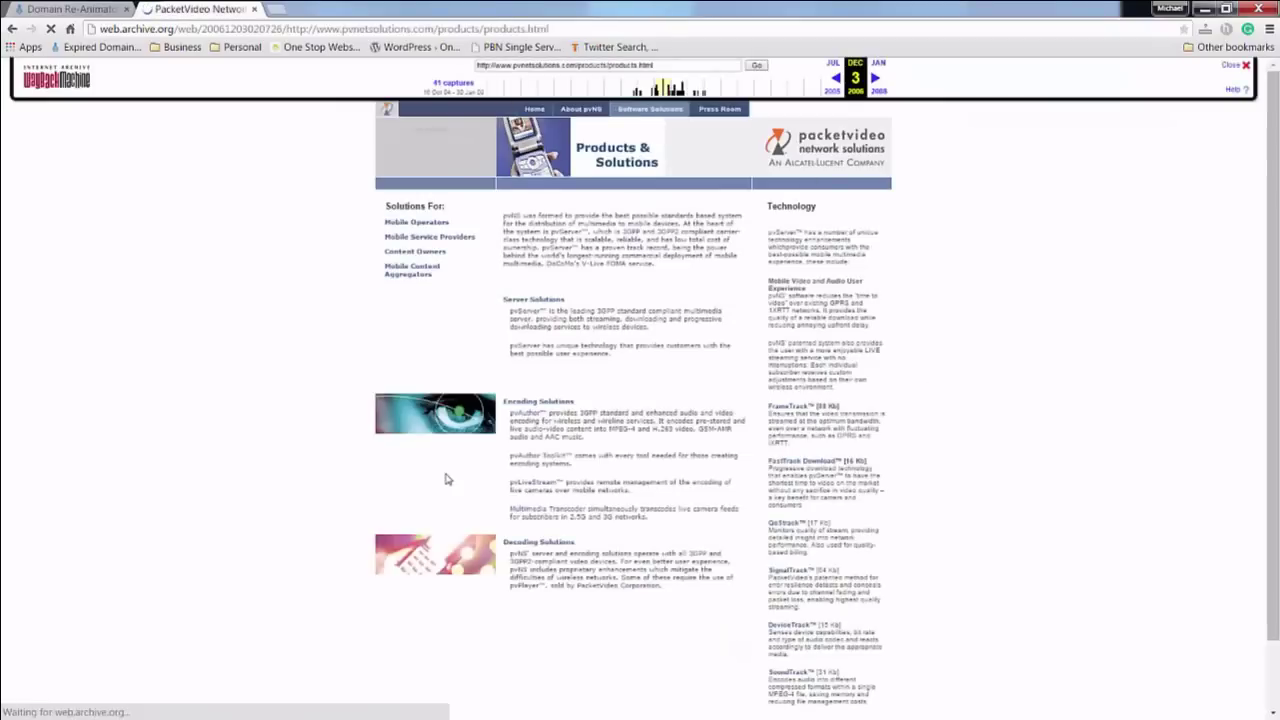
pyautogui.scroll(-2, 526, 523)
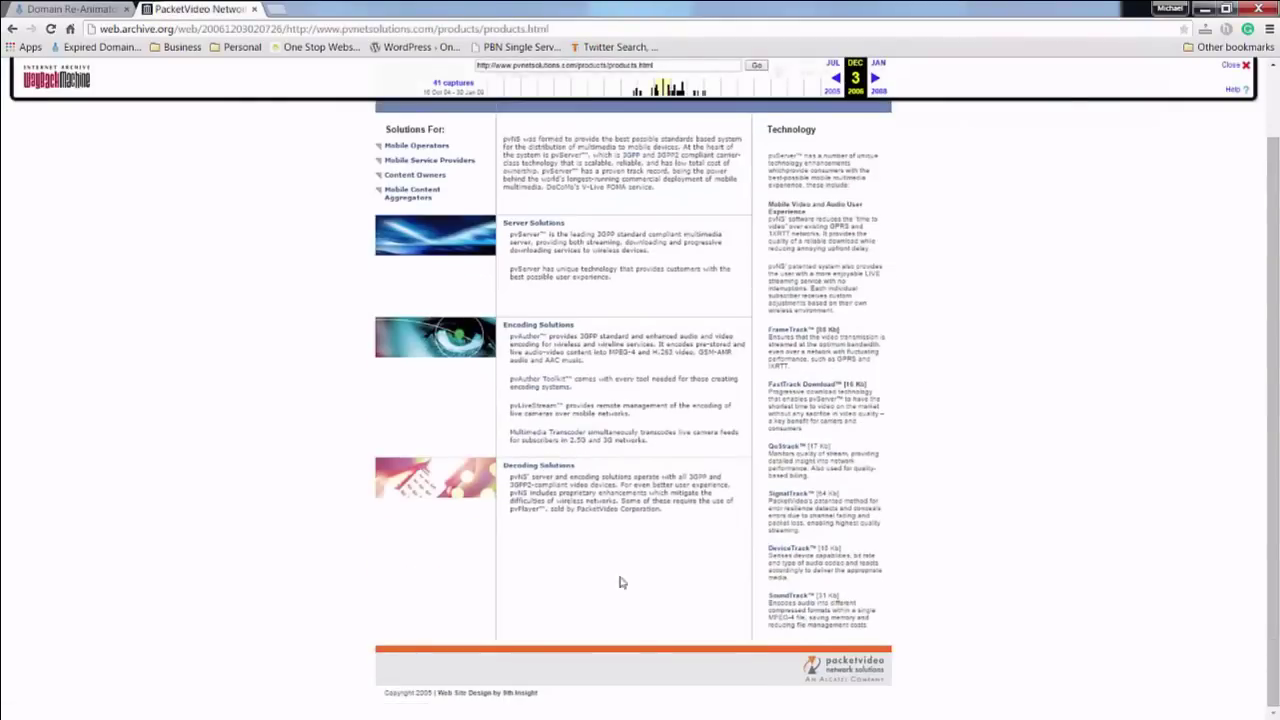
pyautogui.scroll(2, 576, 571)
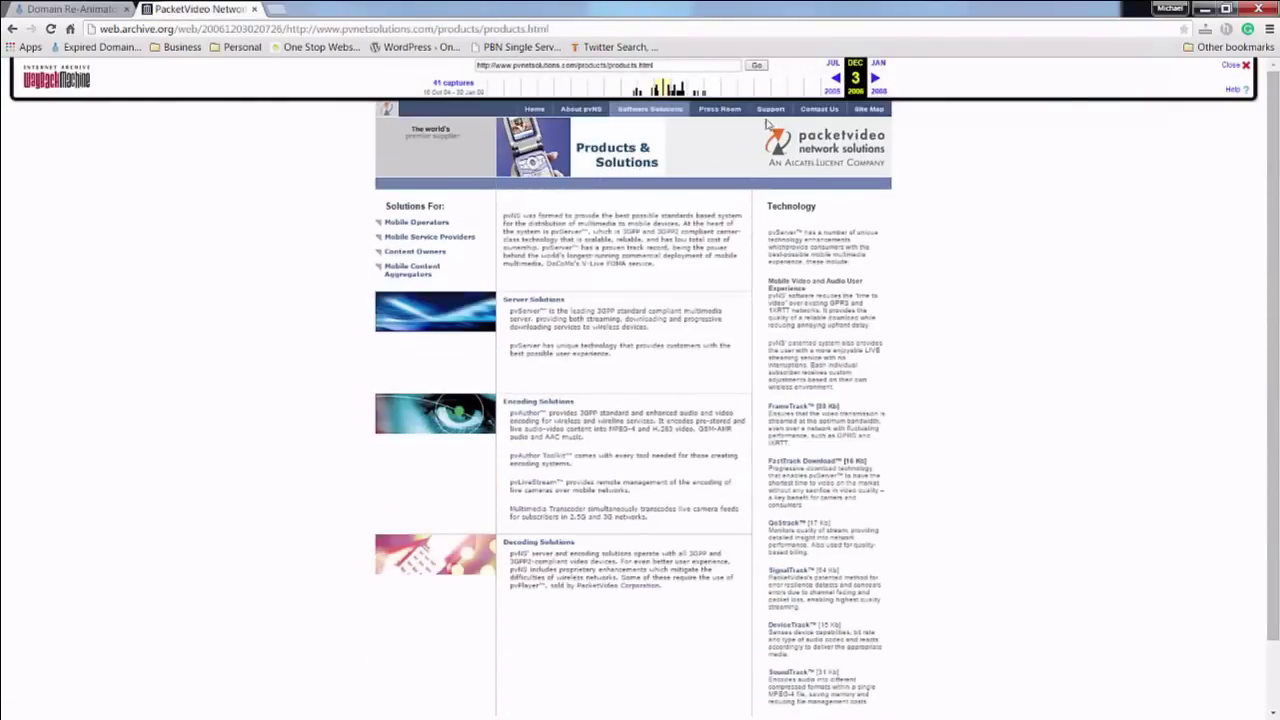
pyautogui.click(680, 88)
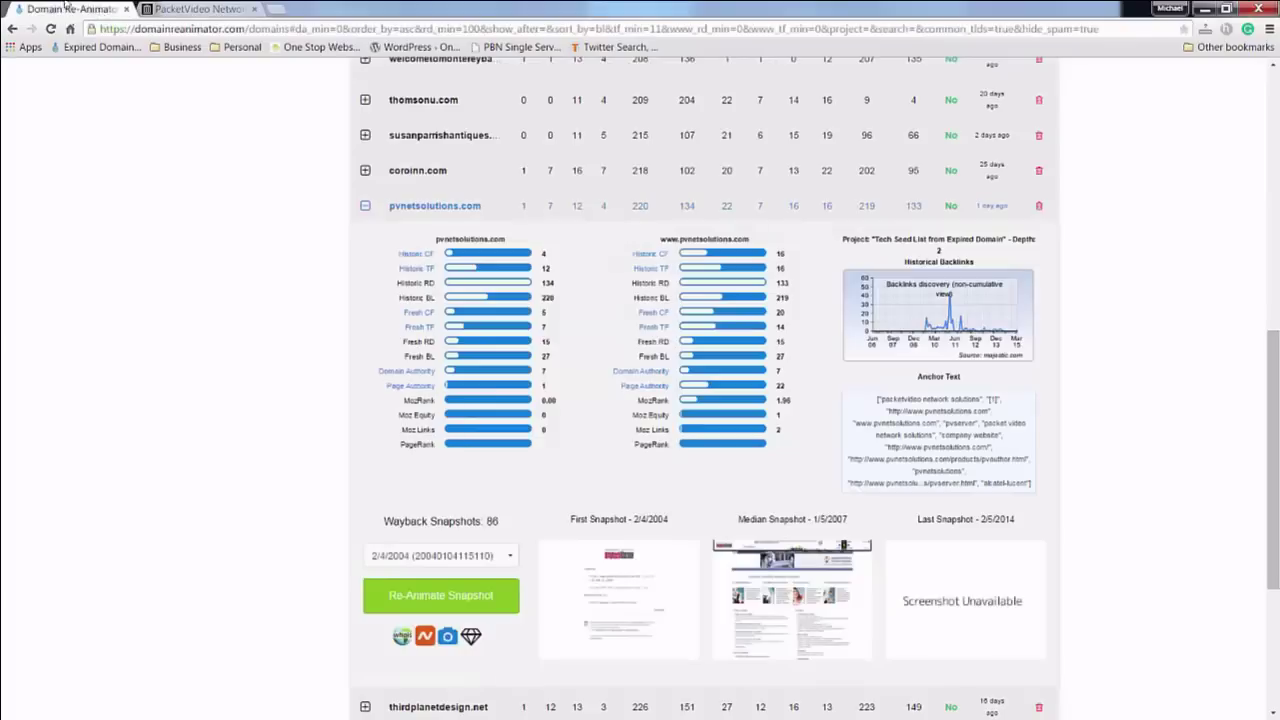
pyautogui.click(98, 9)
pyautogui.click(647, 272)
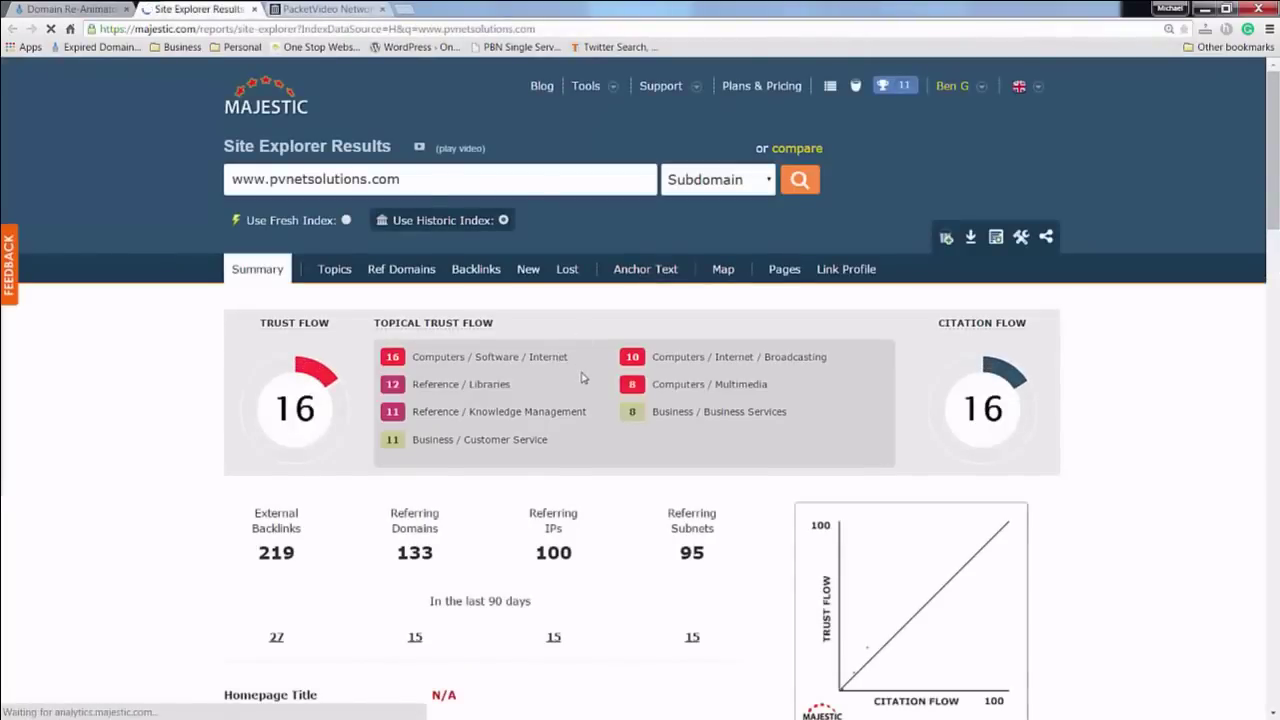
pyautogui.click(496, 272)
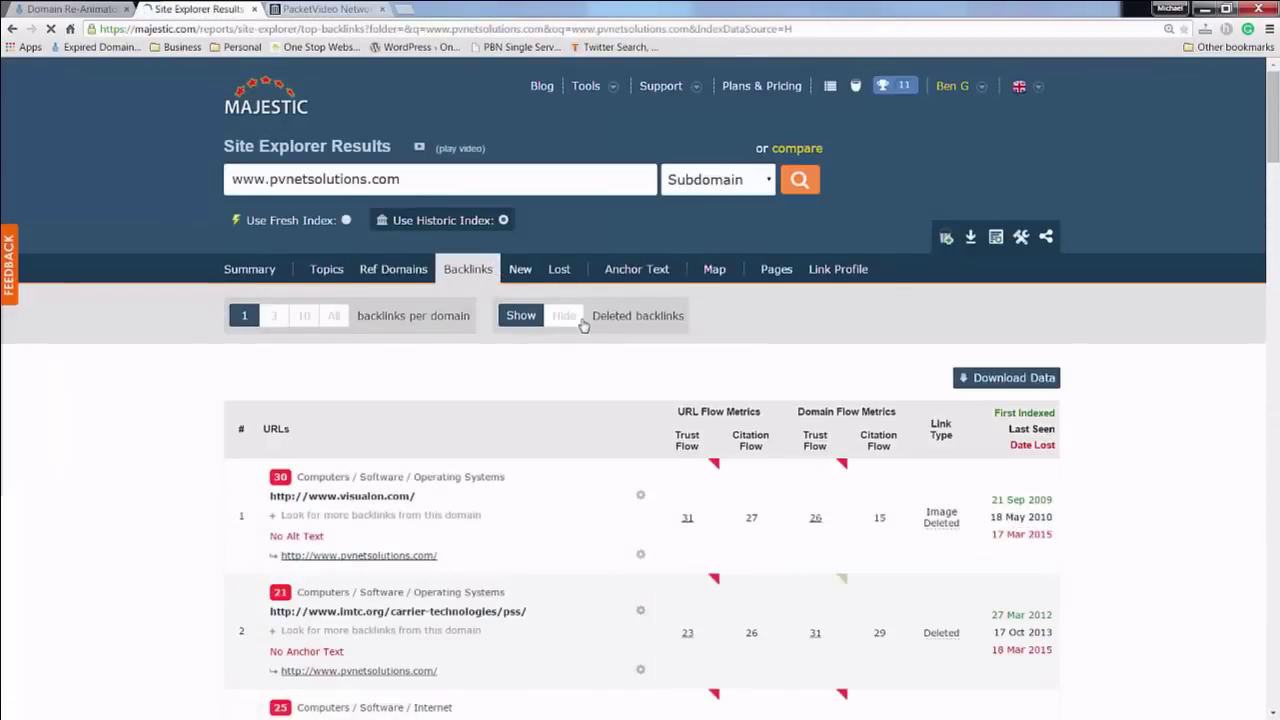
pyautogui.click(565, 316)
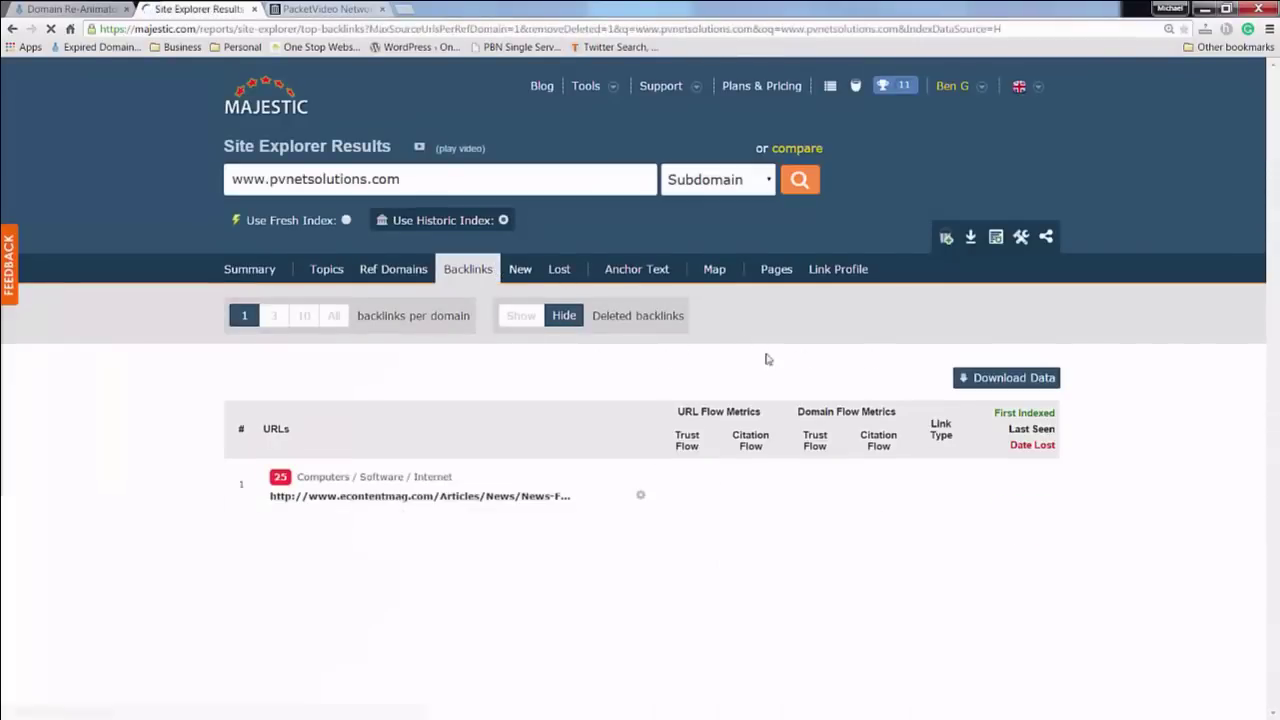
pyautogui.scroll(-3, 697, 380)
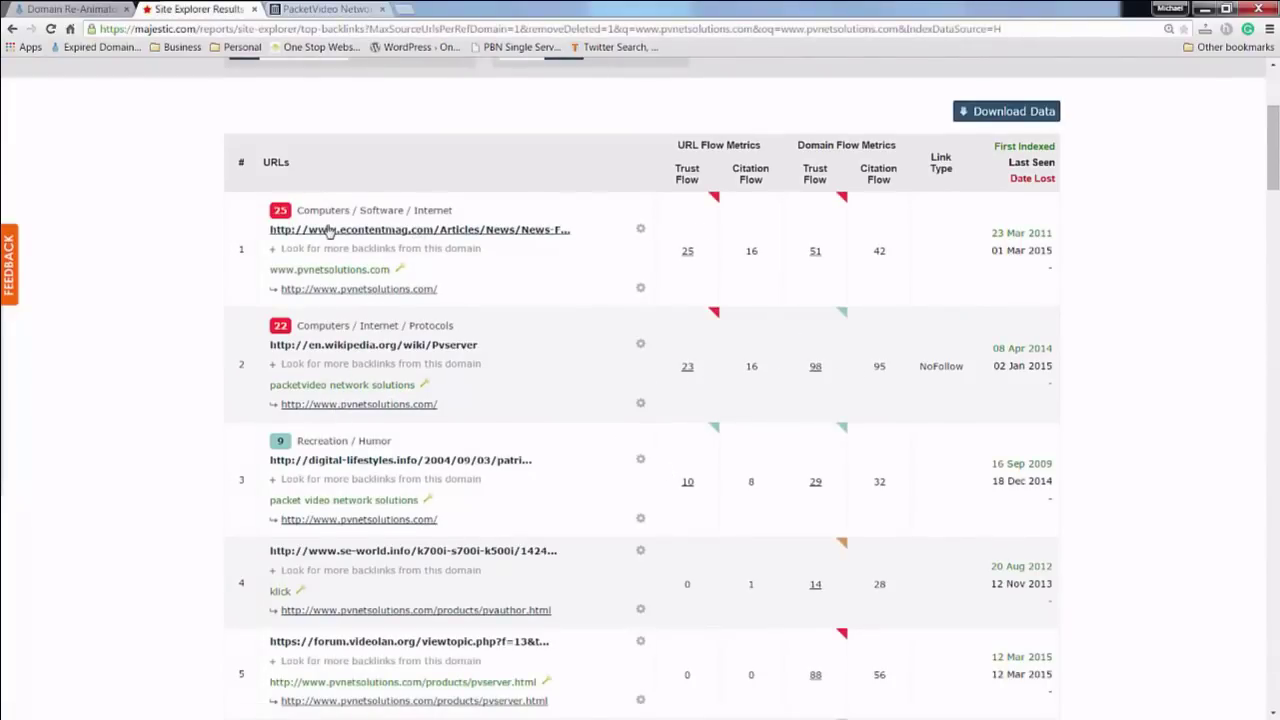
pyautogui.scroll(-2, 780, 400)
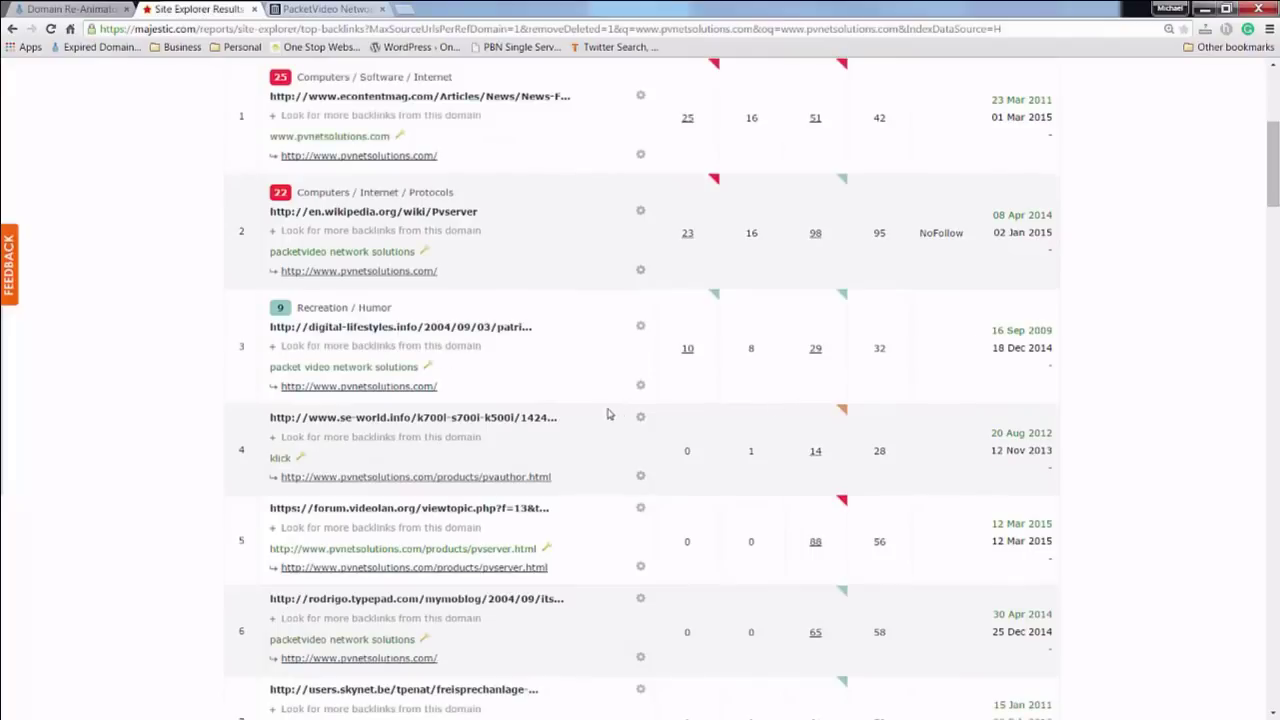
pyautogui.scroll(5, 606, 414)
pyautogui.click(240, 208)
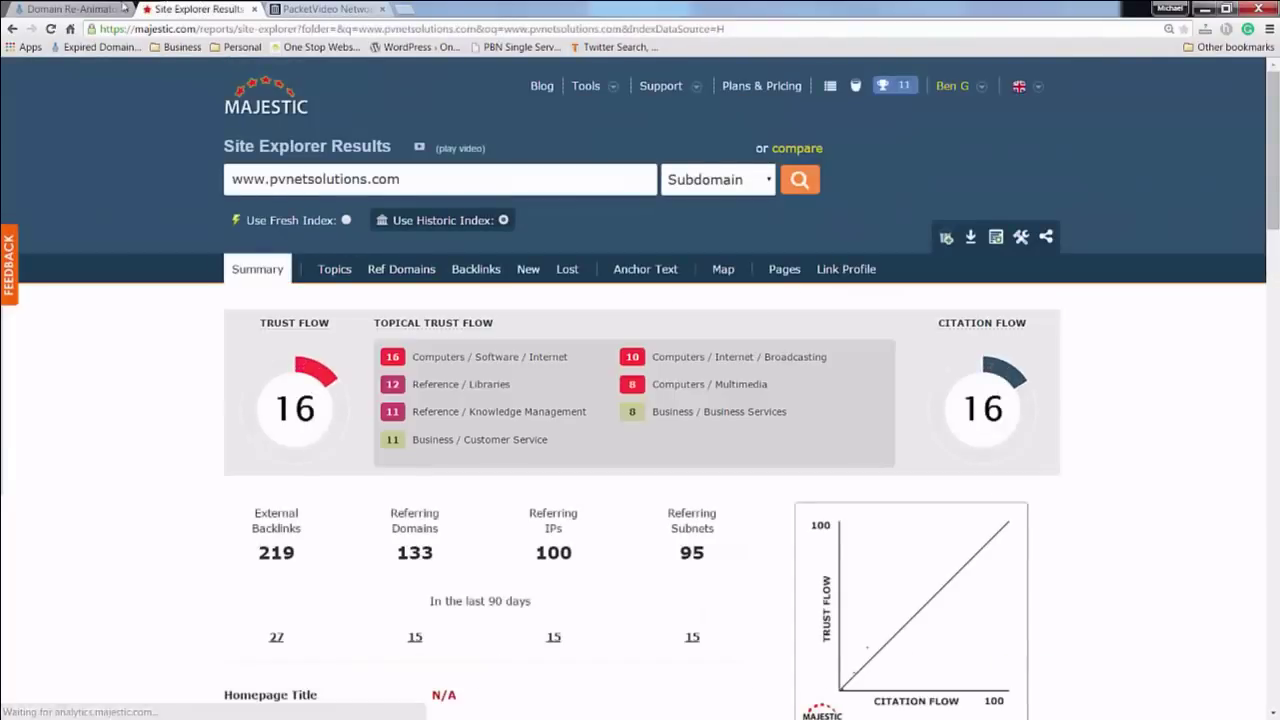
# Switch back to Domain Re-Animator, review the filtered list and pvnetsolutions.com's details, and check the domain's Whois record.
pyautogui.hotkey('ctrl', 'shift', 'Tab')
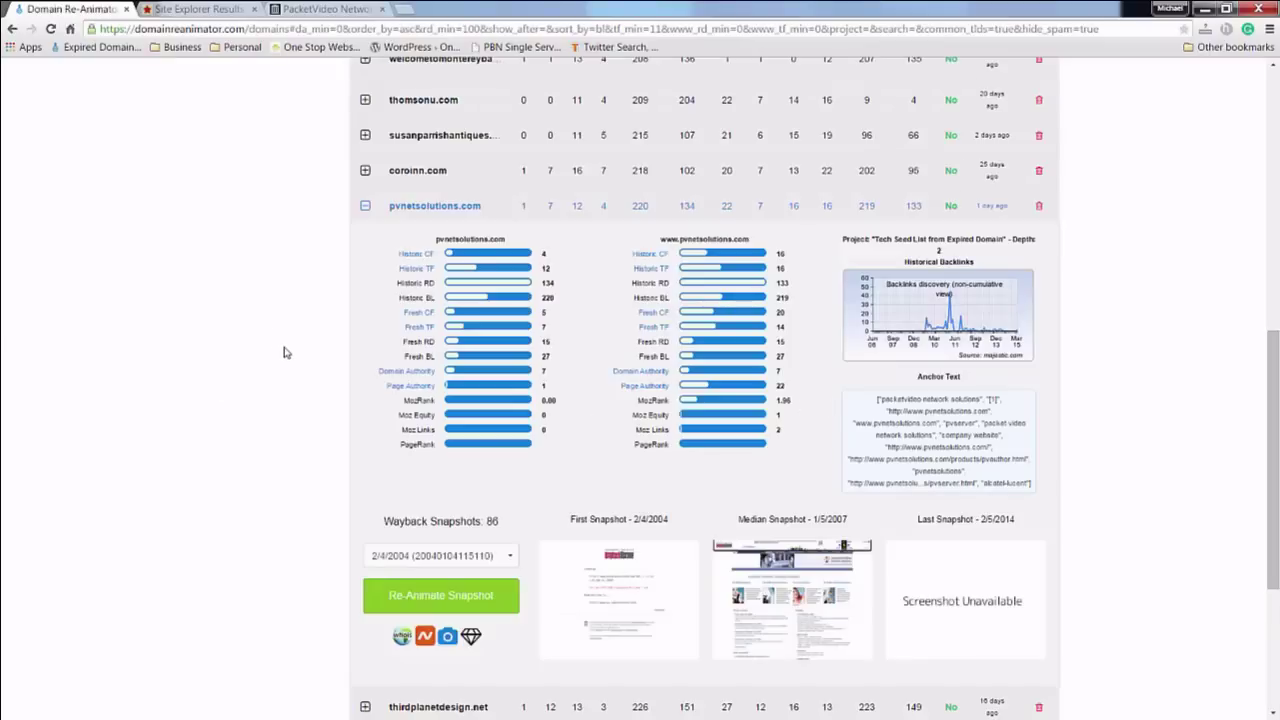
pyautogui.scroll(6, 329, 360)
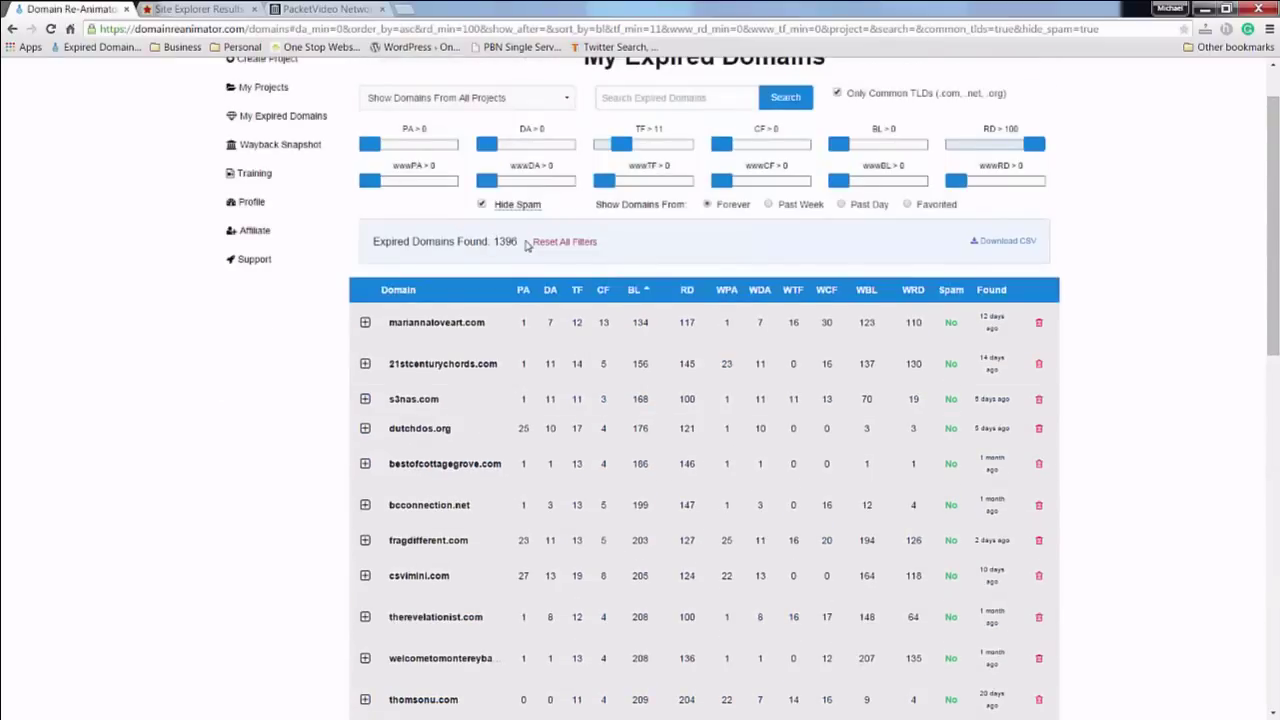
pyautogui.scroll(1, 691, 218)
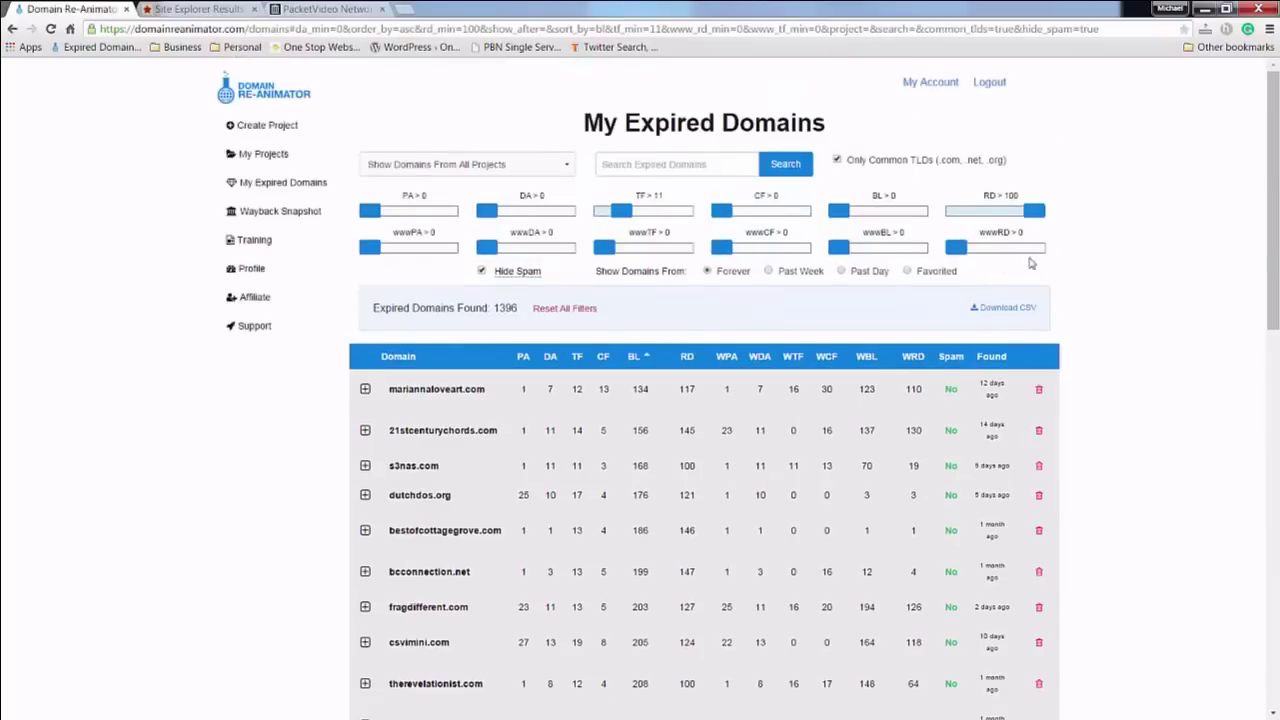
pyautogui.scroll(-5, 623, 409)
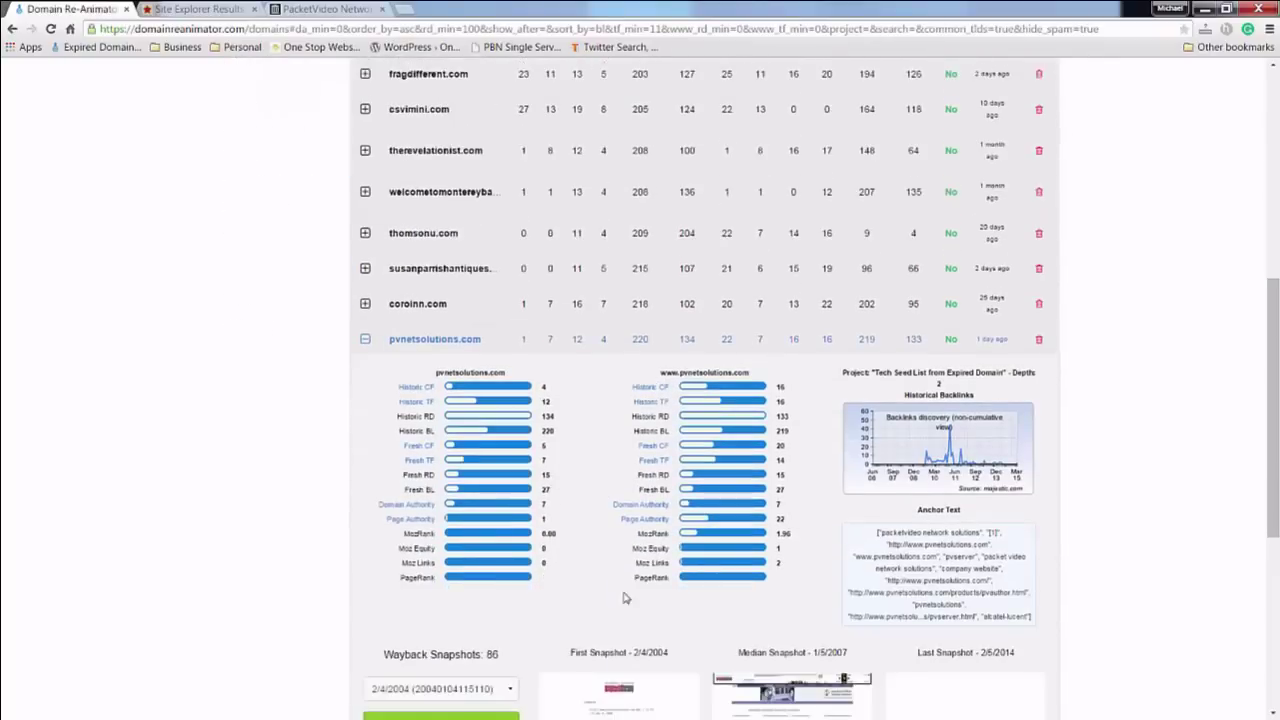
pyautogui.scroll(-2, 776, 535)
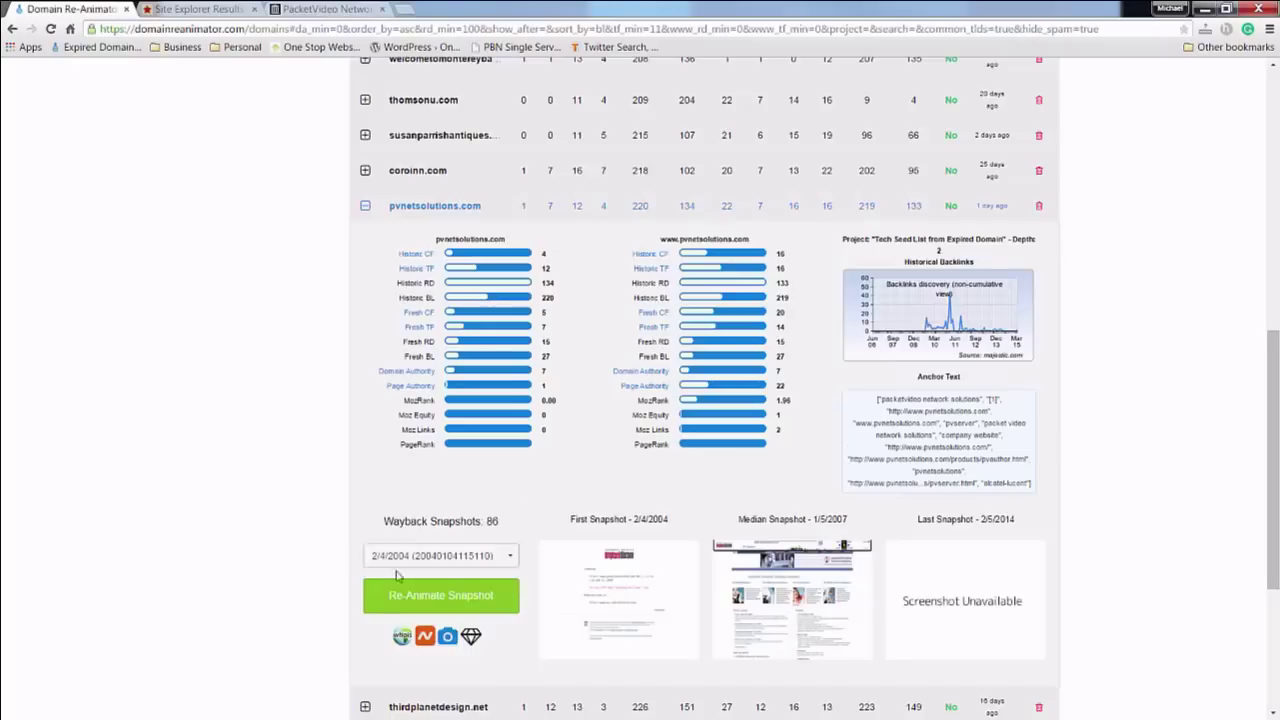
pyautogui.click(401, 639)
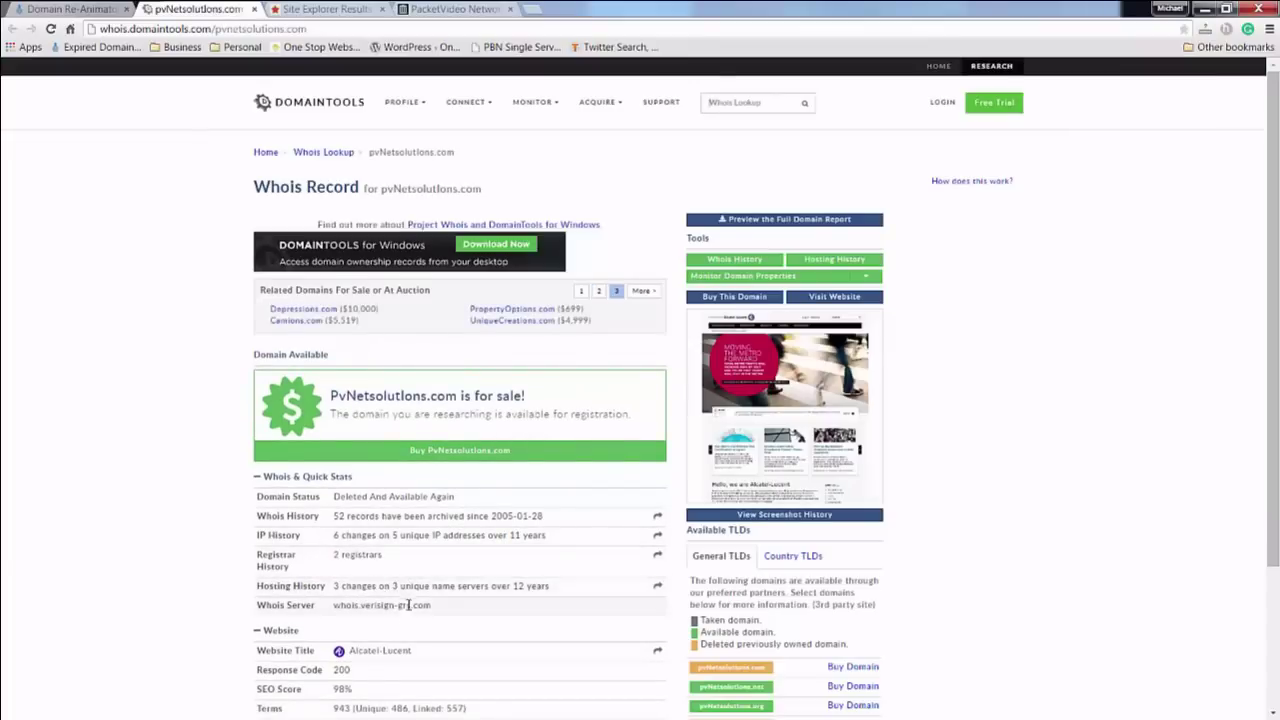
pyautogui.click(68, 8)
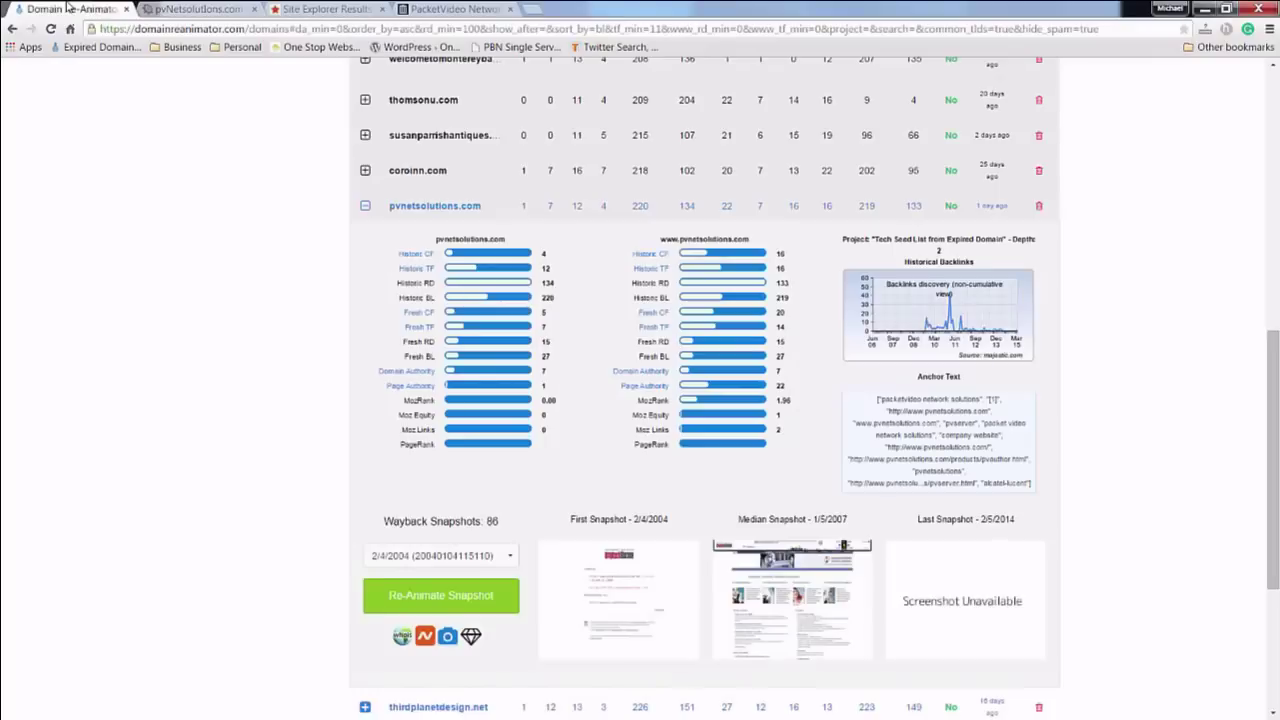
# Check whether pvnetsolutions.com can be registered at Namecheap, then reopen the domain's median Wayback snapshot.
pyautogui.click(425, 637)
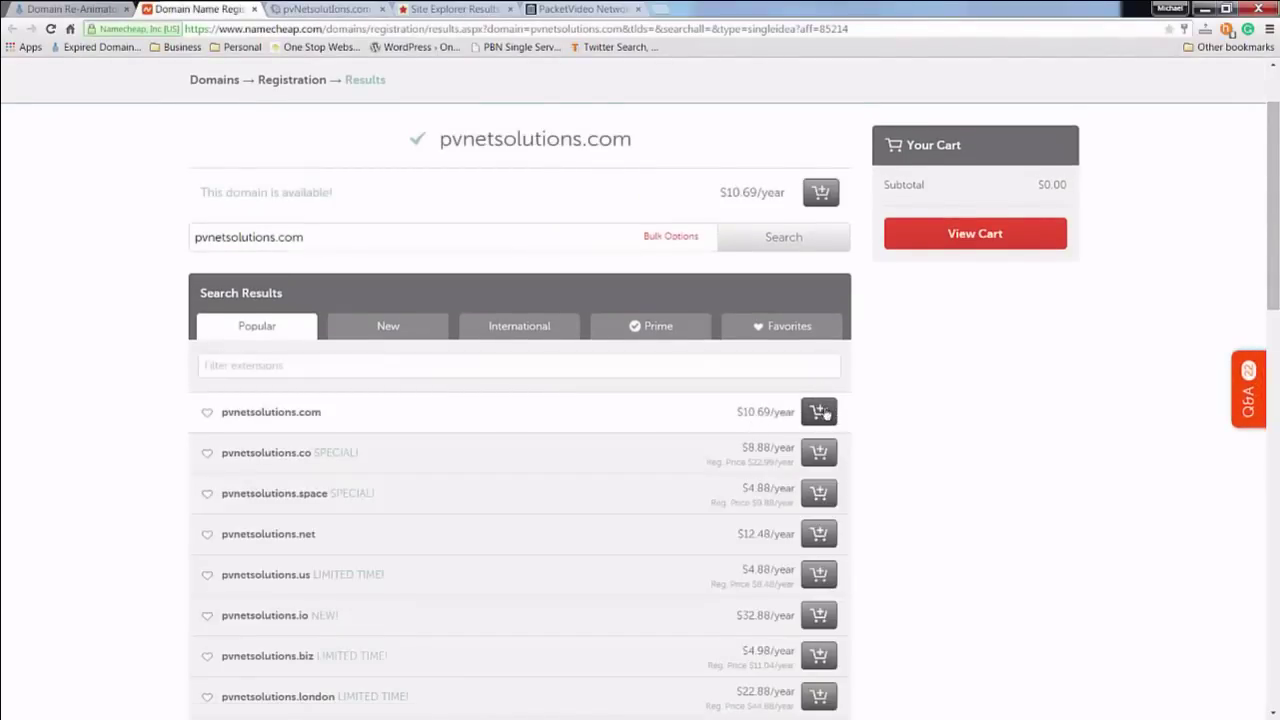
pyautogui.click(100, 8)
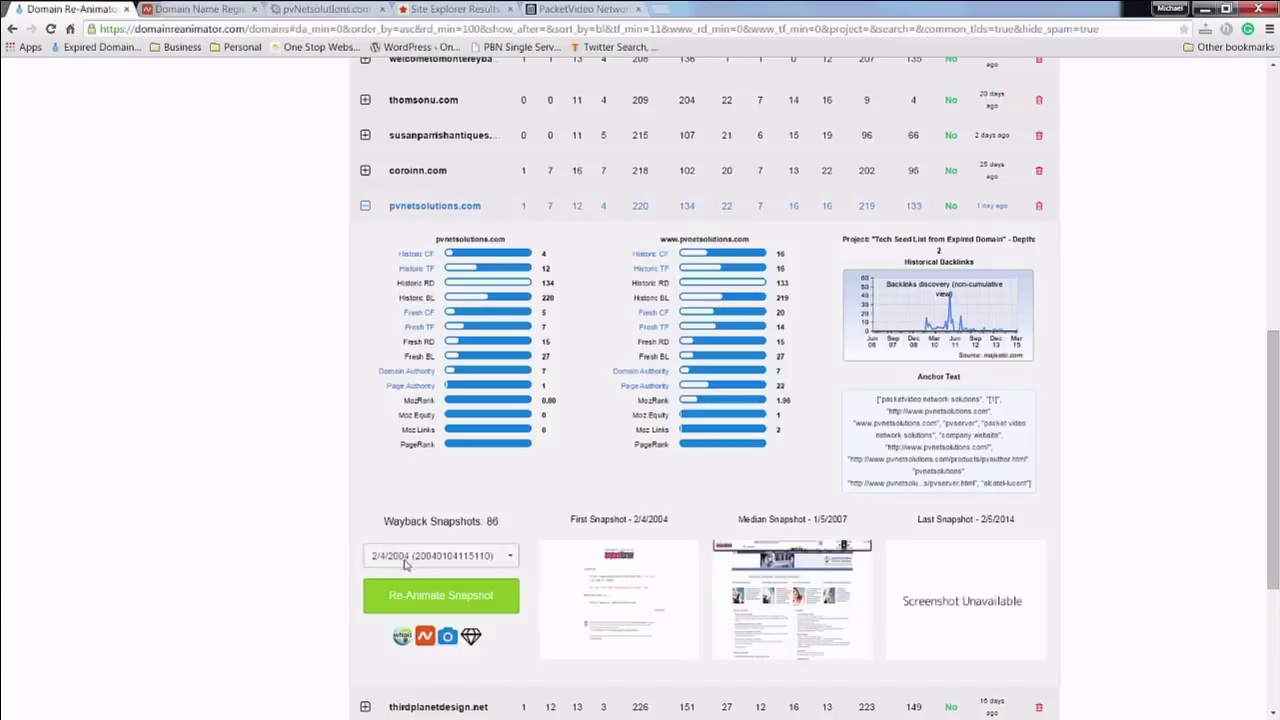
pyautogui.click(774, 590)
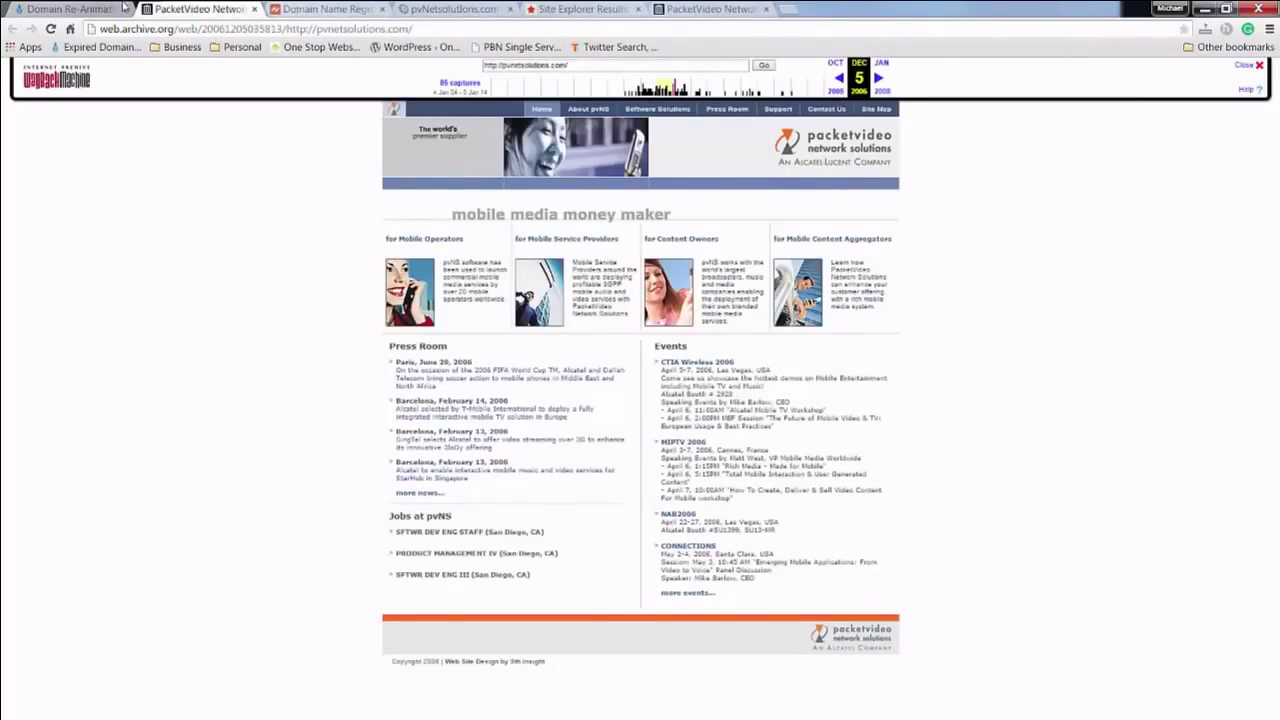
pyautogui.click(85, 10)
pyautogui.click(466, 554)
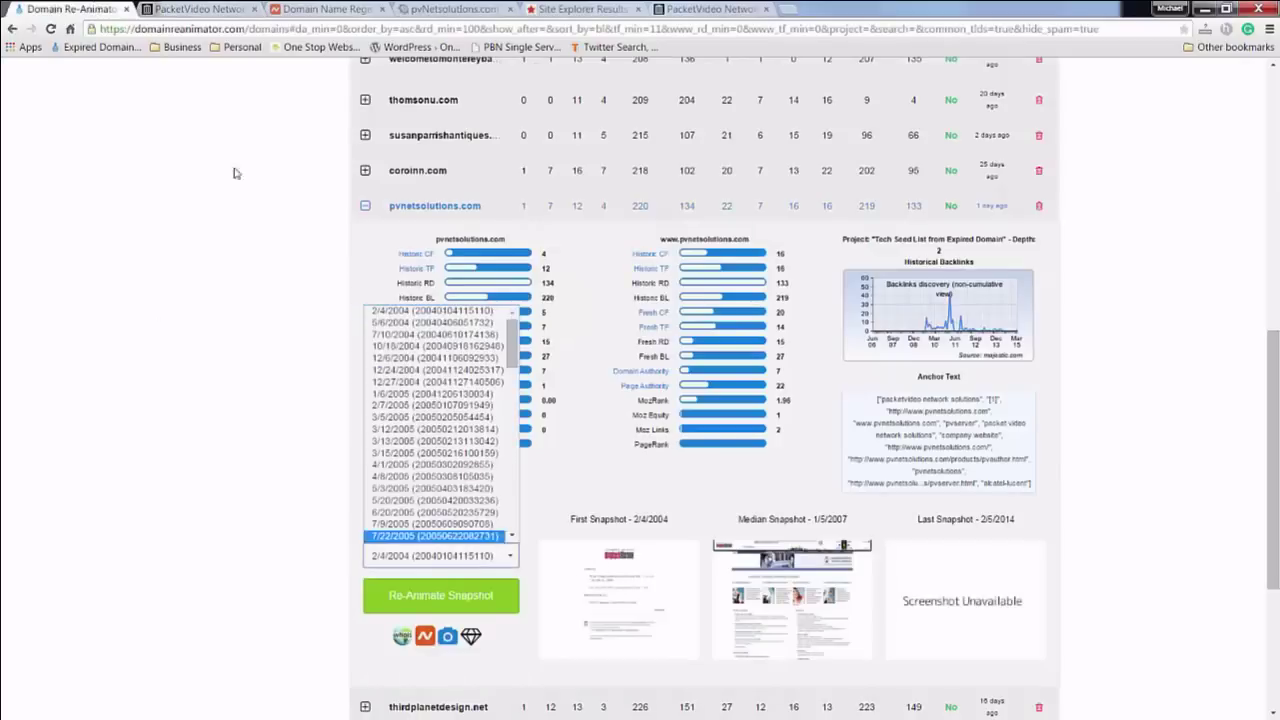
pyautogui.click(178, 12)
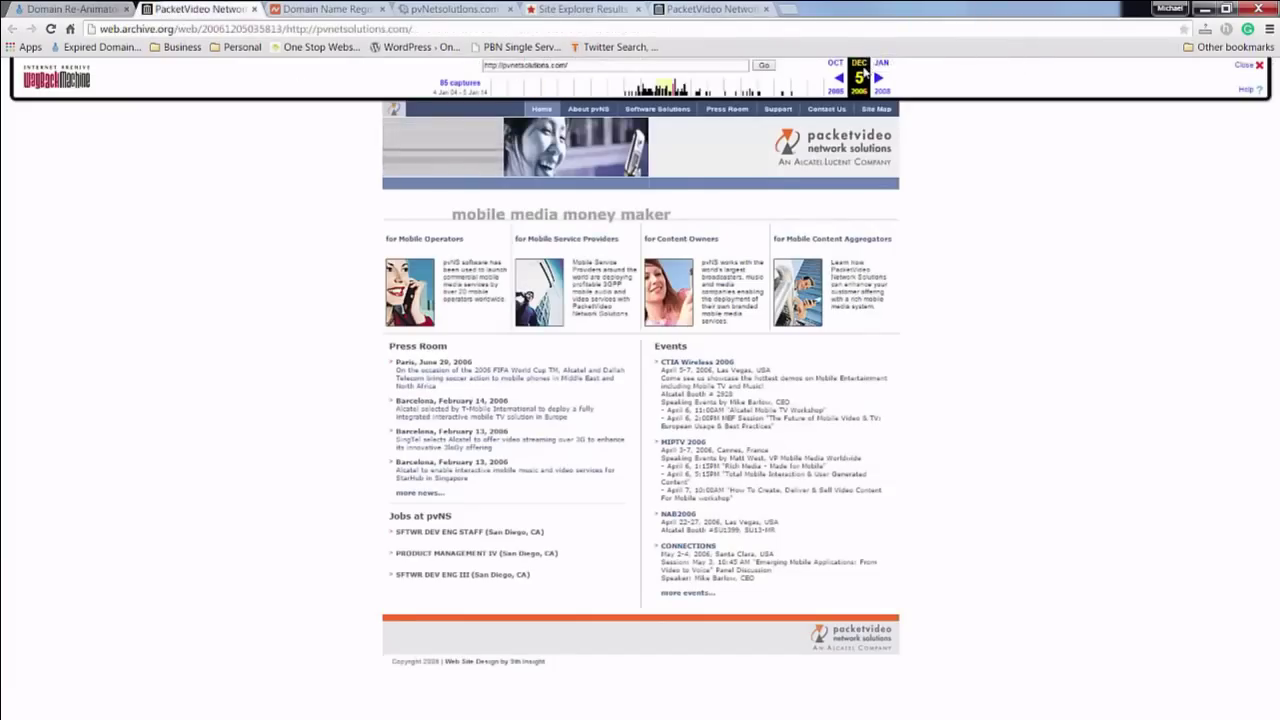
pyautogui.hotkey('ctrl', 'shift', 'Tab')
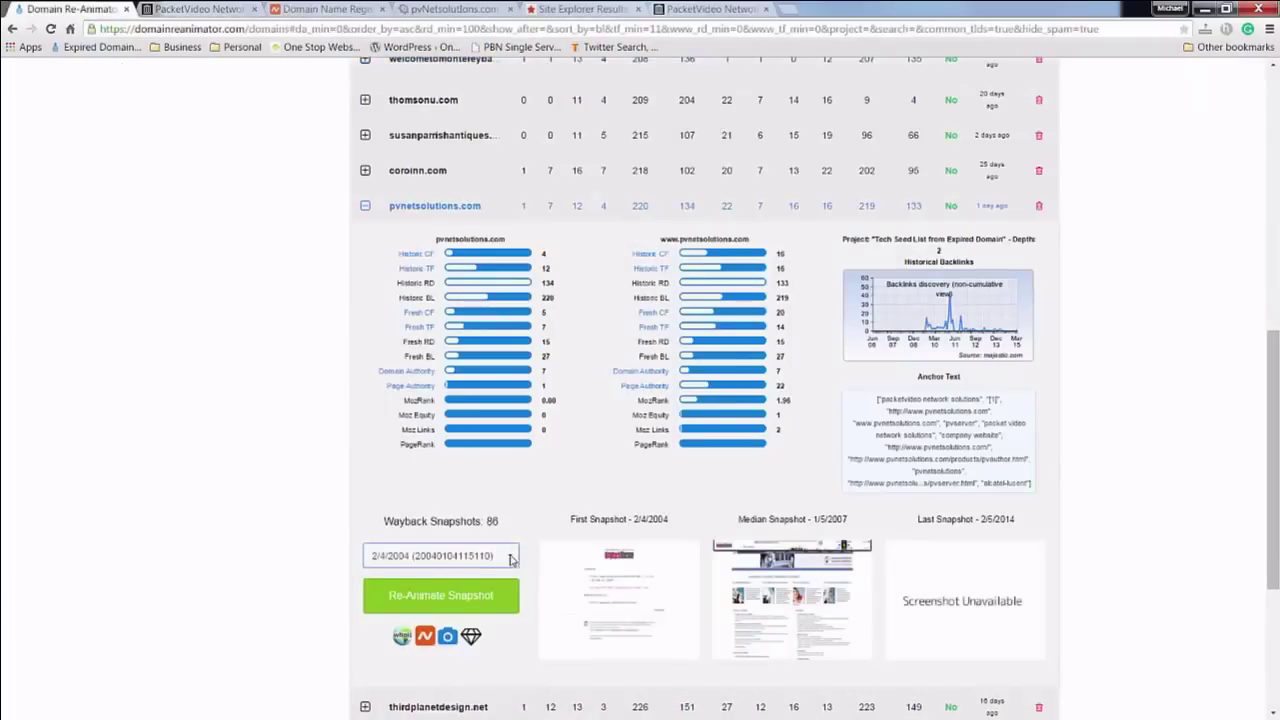
pyautogui.click(512, 557)
pyautogui.scroll(-5, 466, 534)
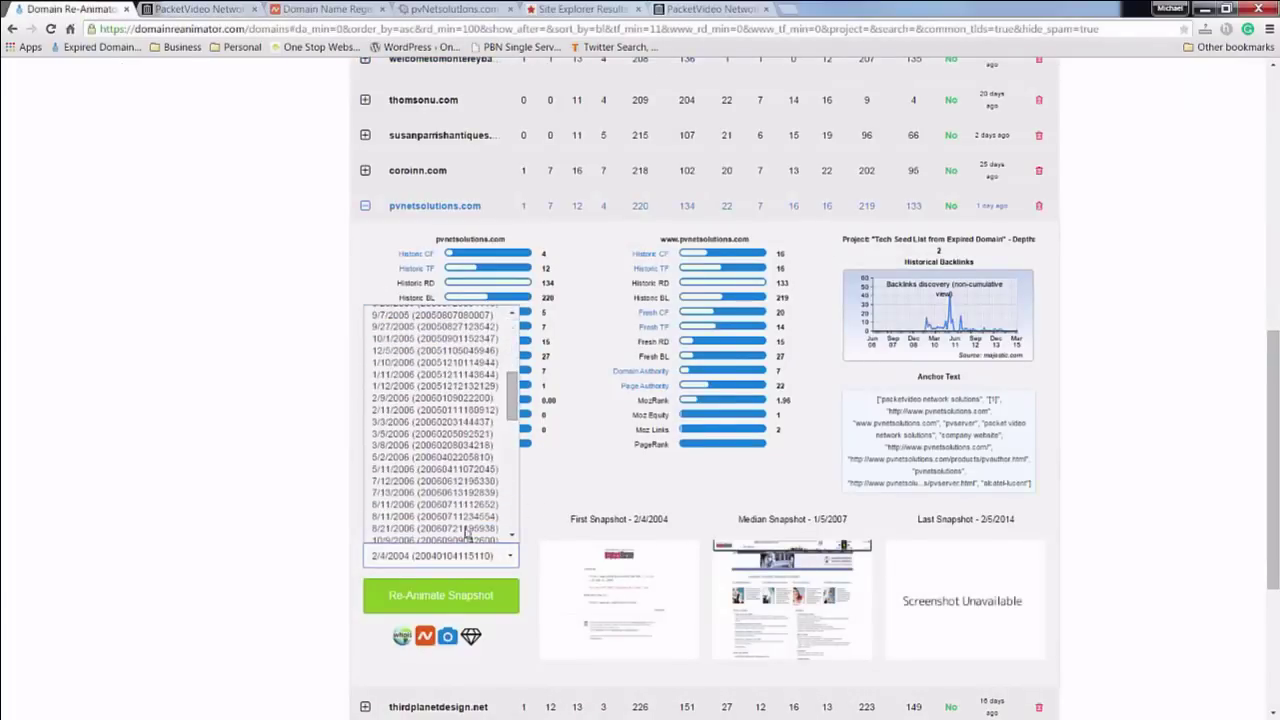
pyautogui.scroll(-3, 466, 484)
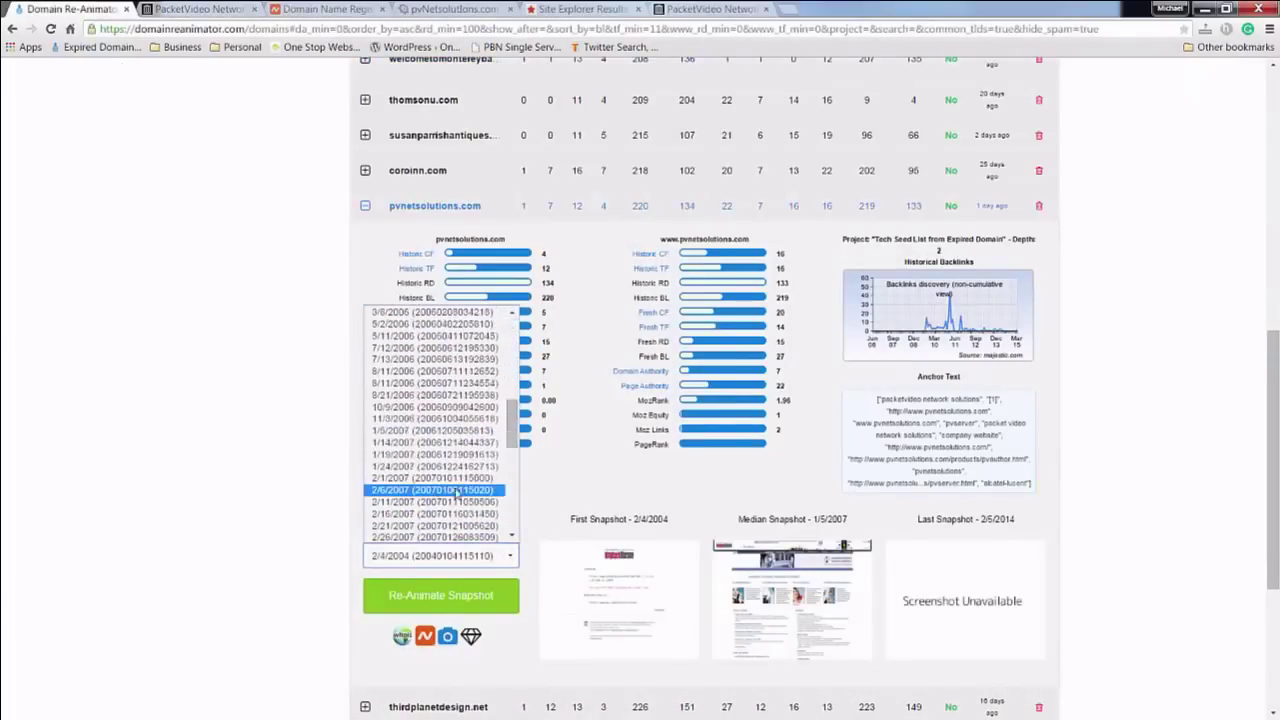
pyautogui.click(463, 410)
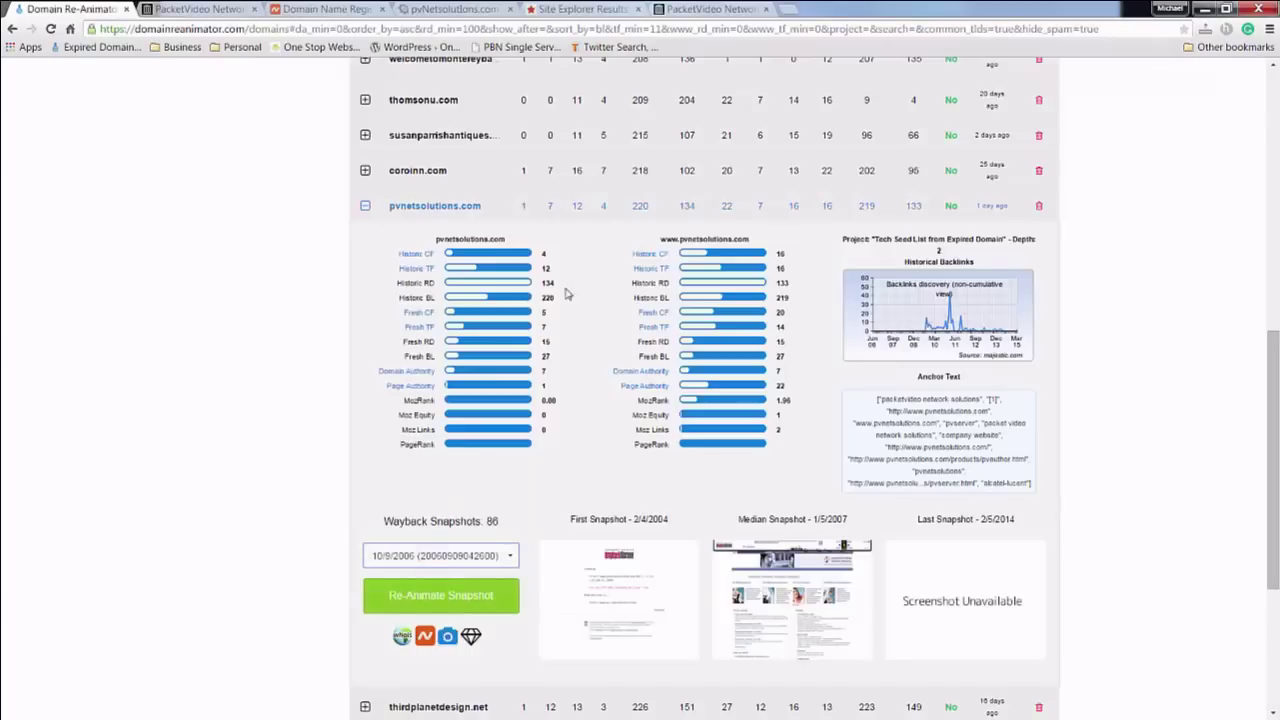
# Look through the September 14, 2007 archive of pvnetsolutions.com: its About pvNS, Press Room, Press Releases Archive and Home pages.
pyautogui.hotkey('ctrl', '9')
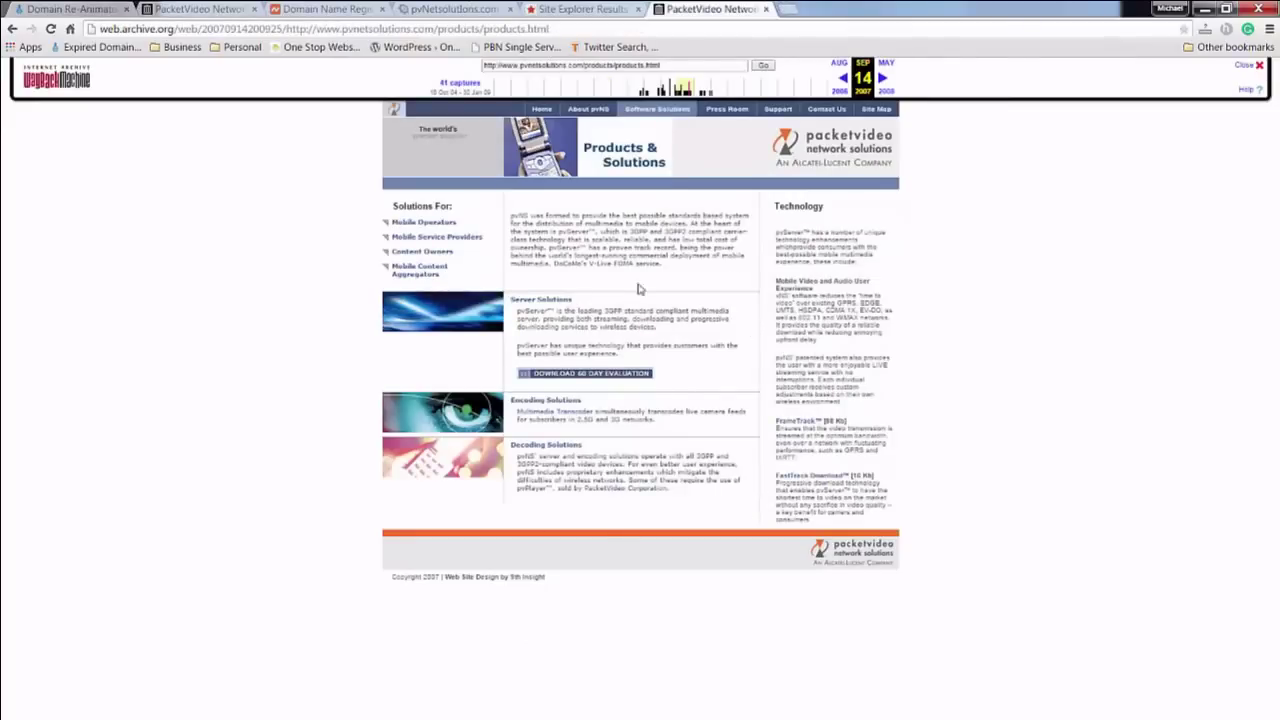
pyautogui.click(598, 116)
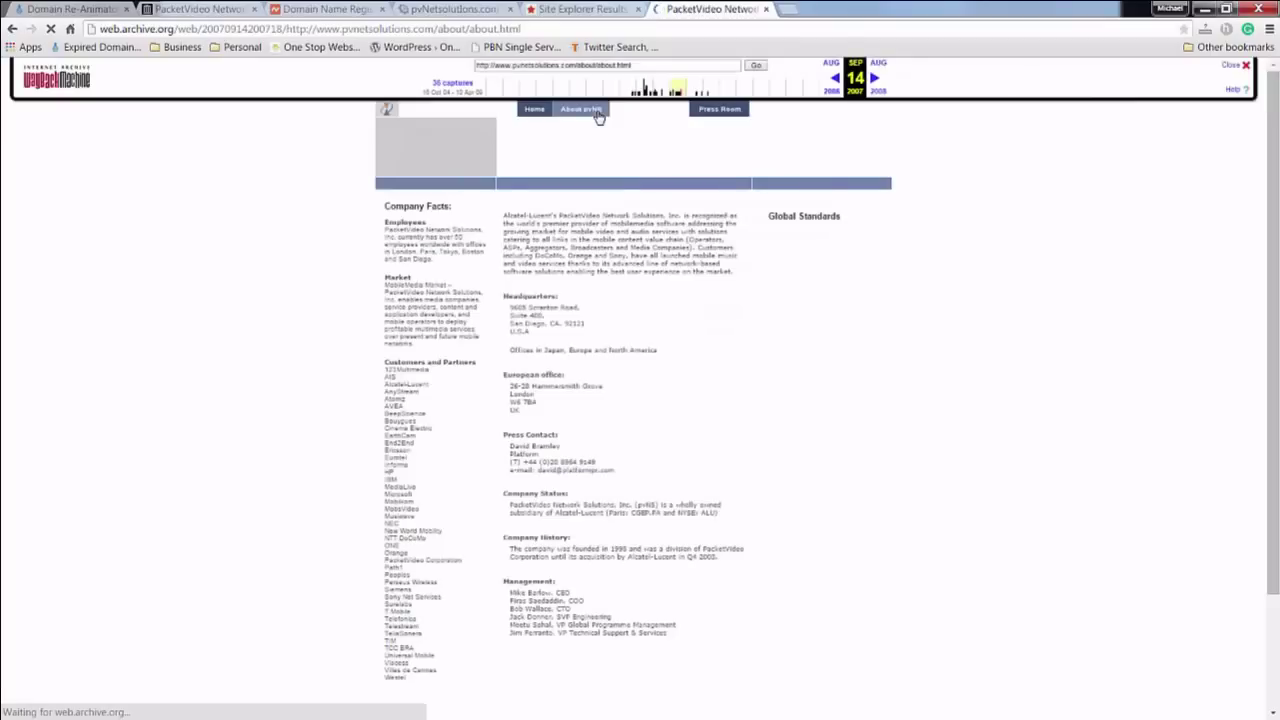
pyautogui.click(727, 110)
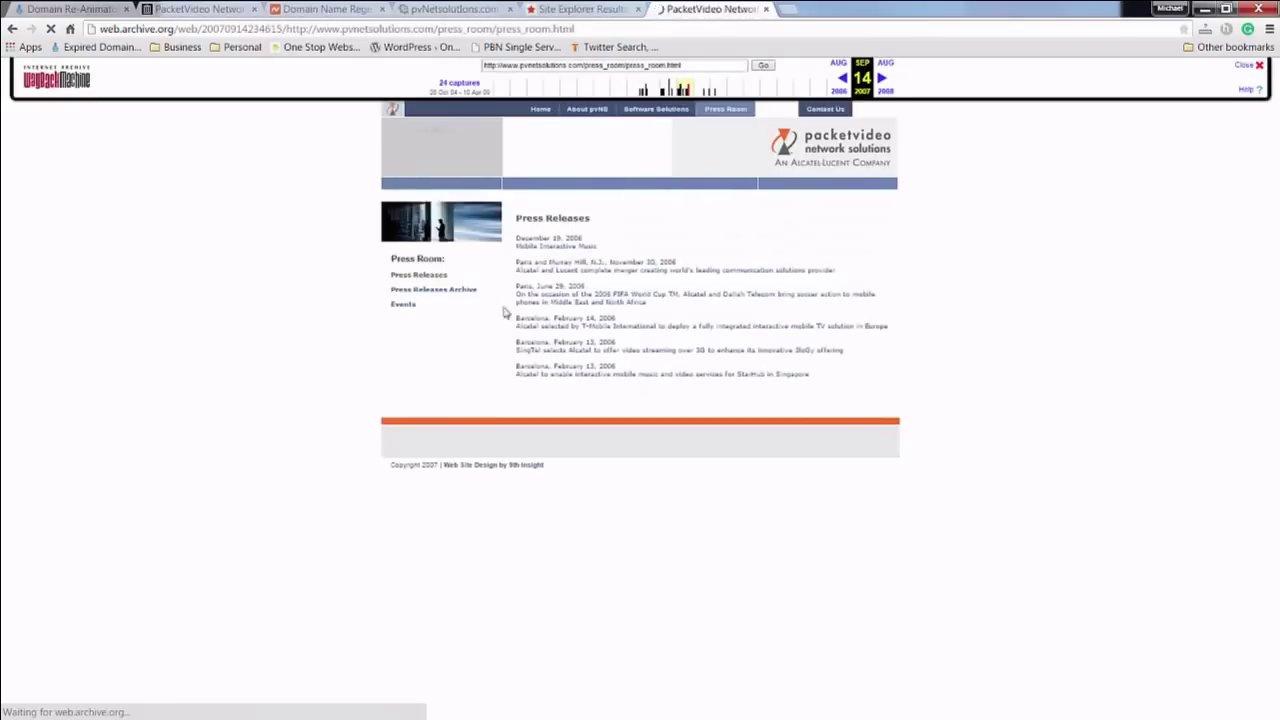
pyautogui.click(448, 289)
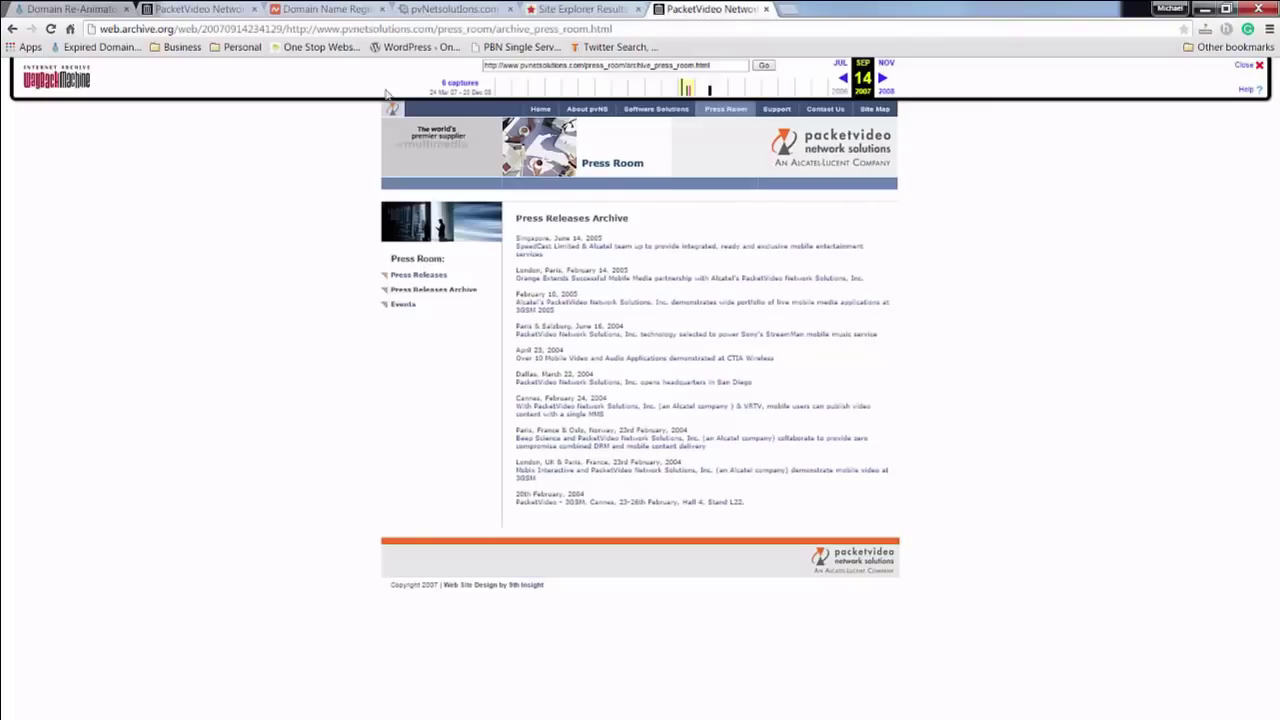
pyautogui.click(540, 109)
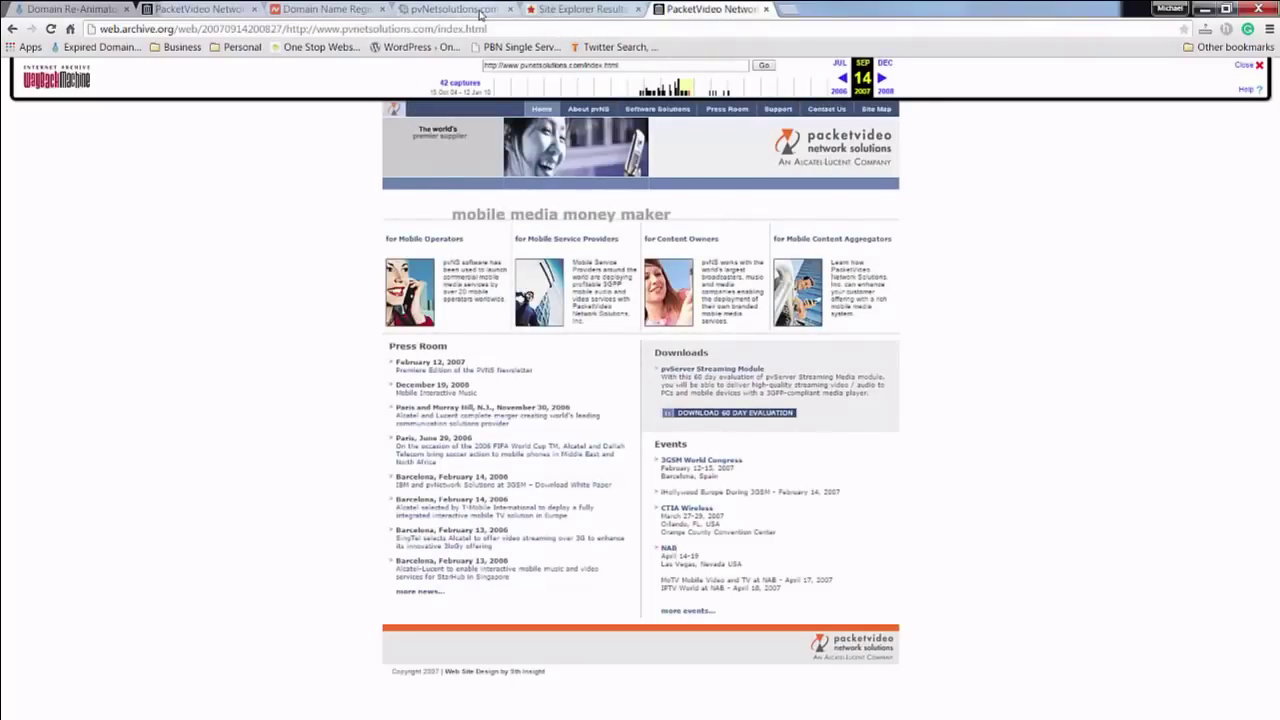
# Switch back to Domain Re-Animator and open the Wayback Archive Snapshot Rebuilder to review its URL and Snapshot Date fields.
pyautogui.click(90, 9)
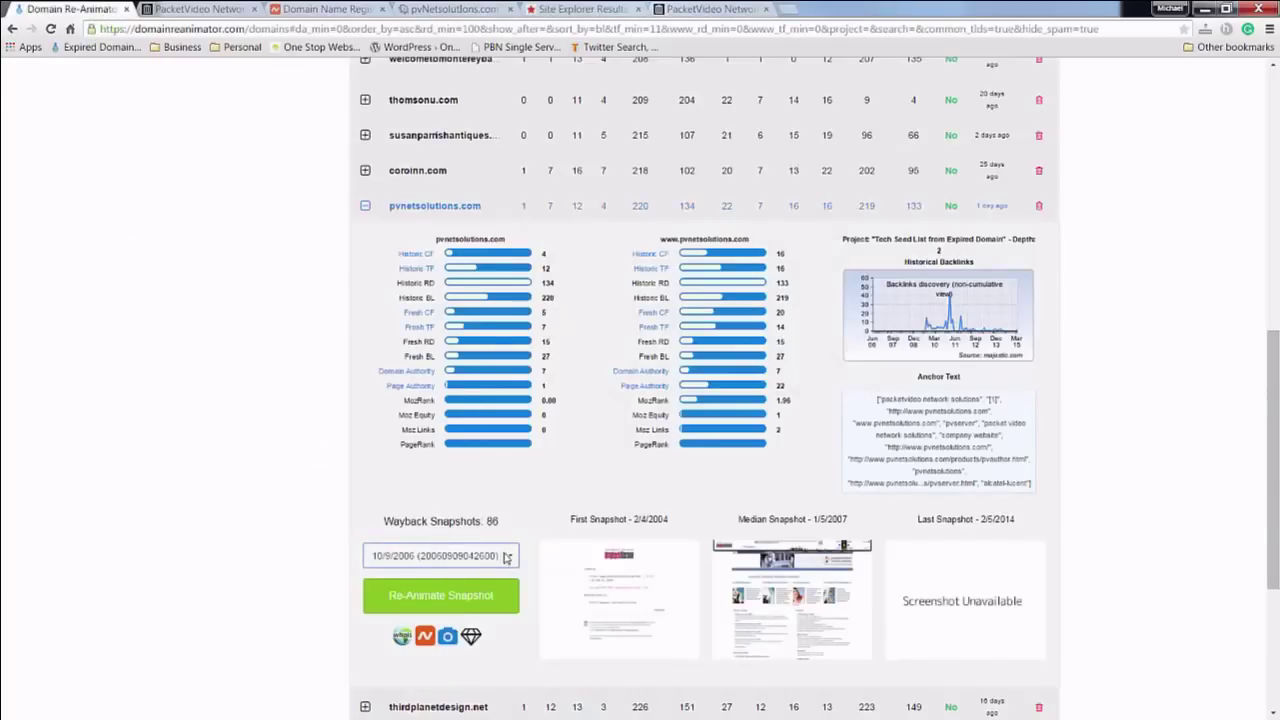
pyautogui.scroll(6, 412, 512)
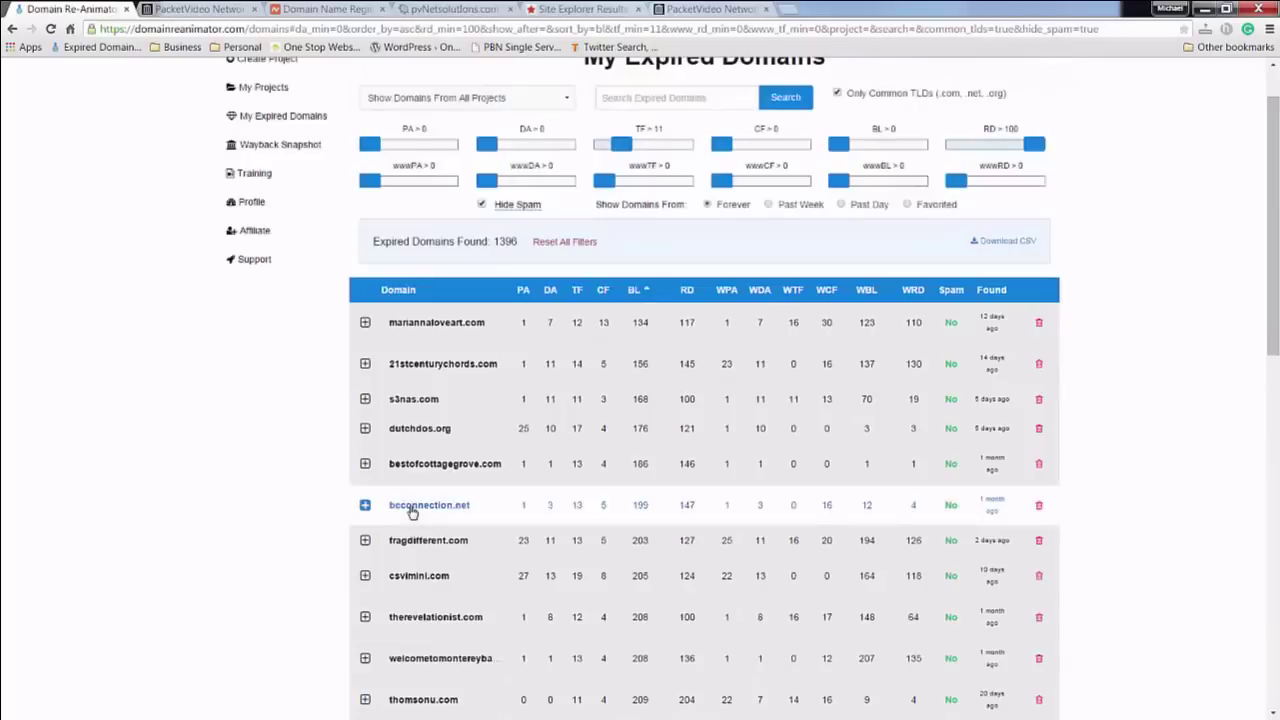
pyautogui.scroll(1, 412, 512)
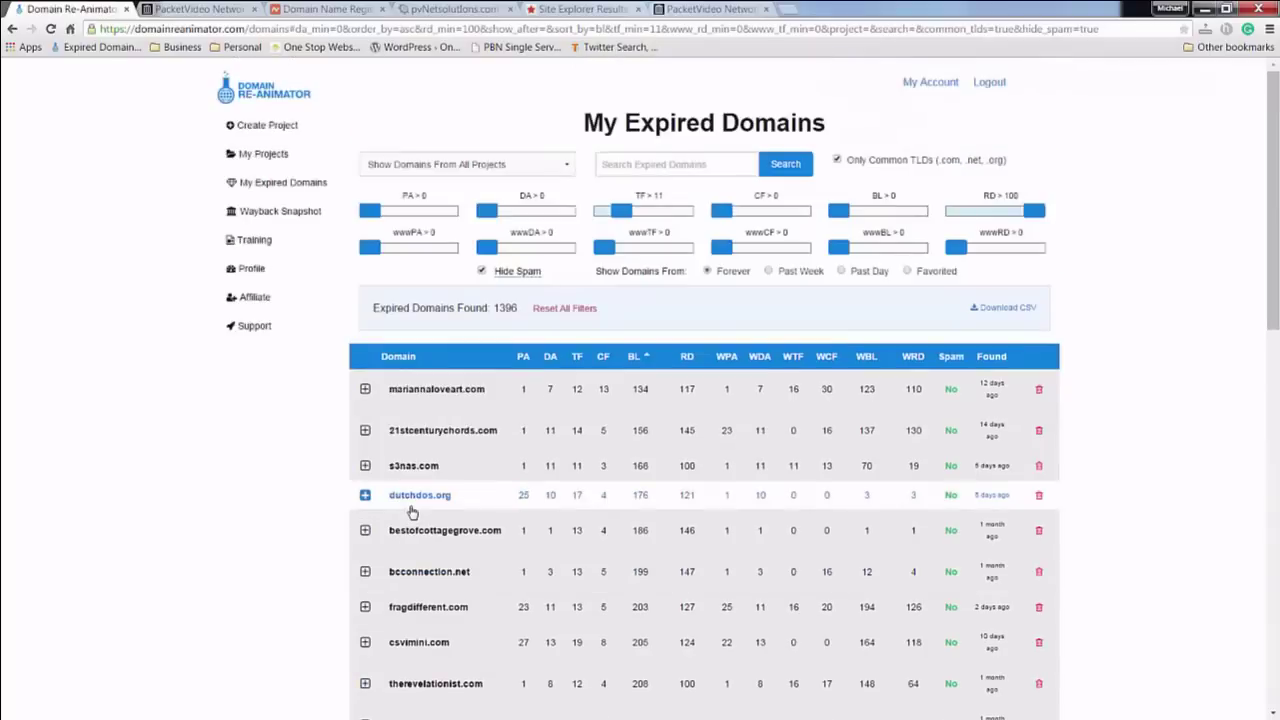
pyautogui.click(285, 214)
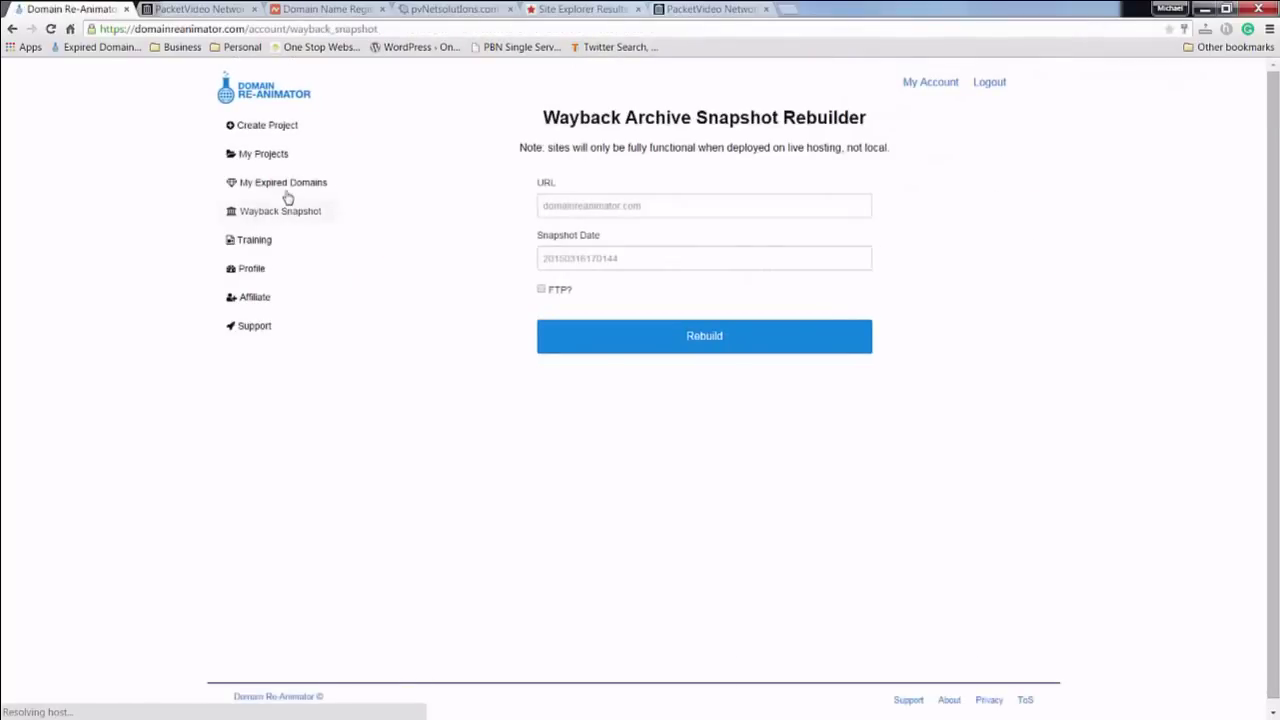
pyautogui.click(735, 210)
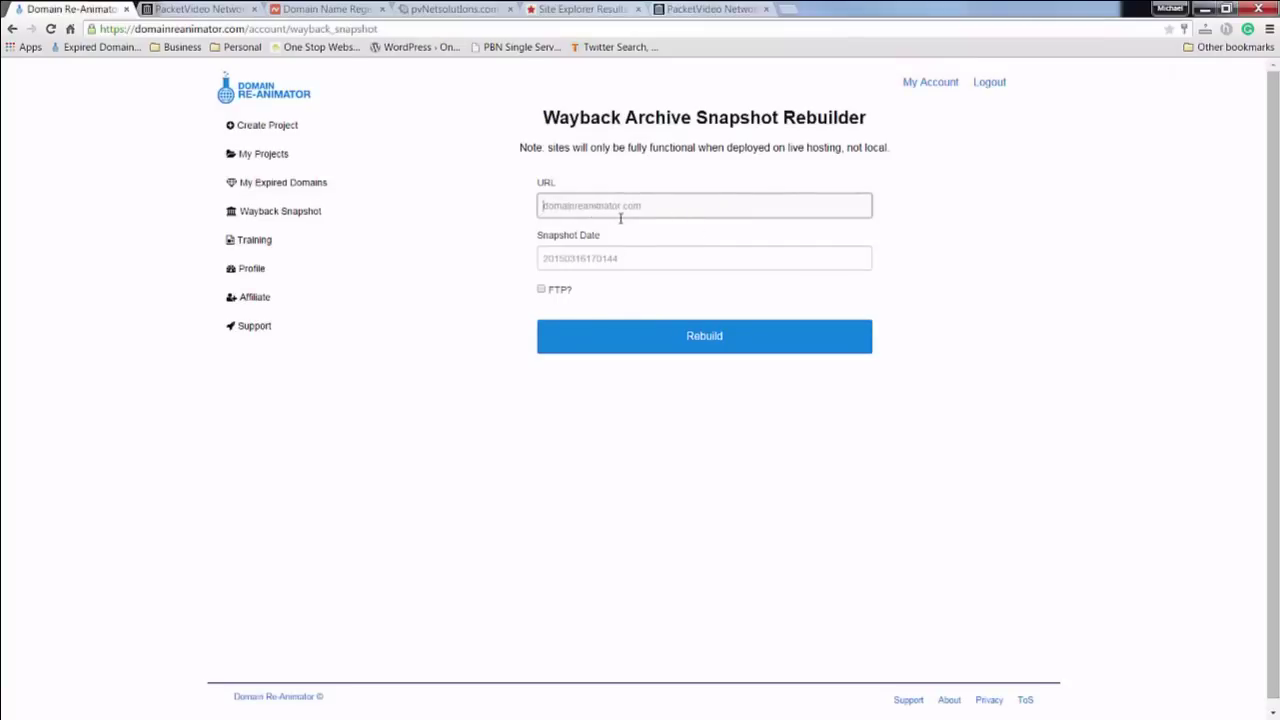
pyautogui.click(610, 256)
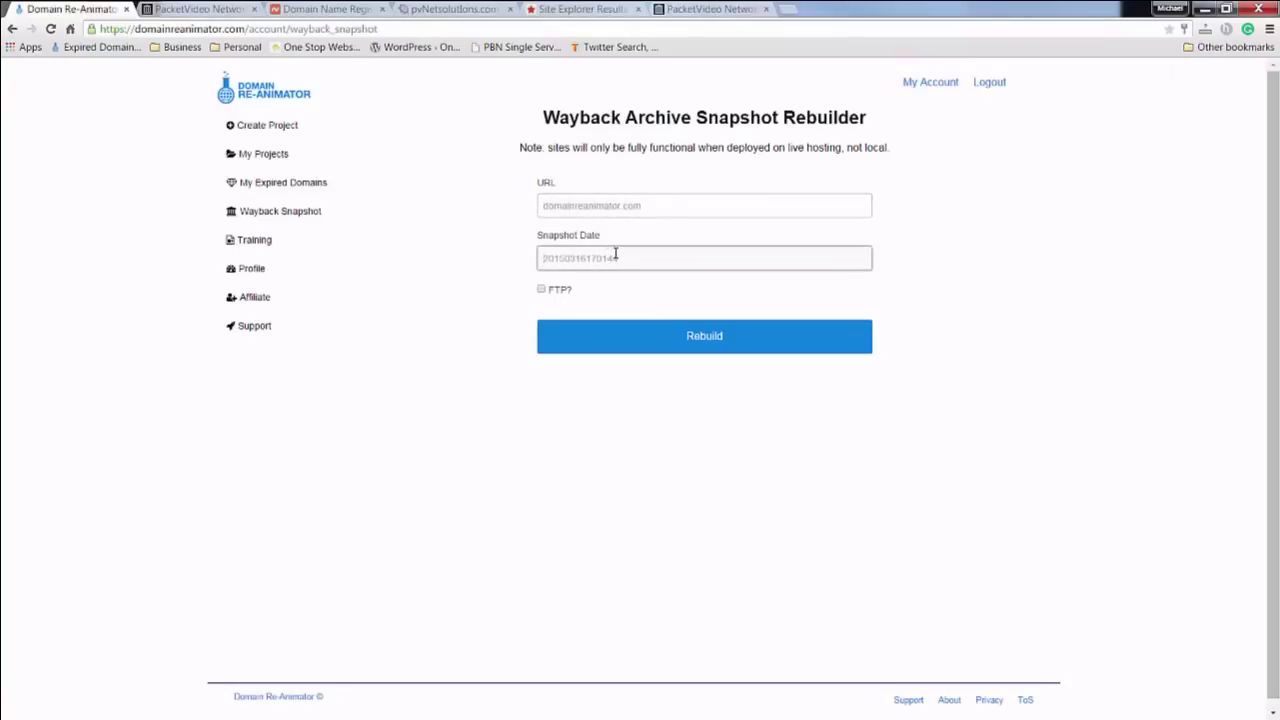
# Enable the rebuilder's FTP option and examine the IP, user, password and path fields.
pyautogui.click(542, 291)
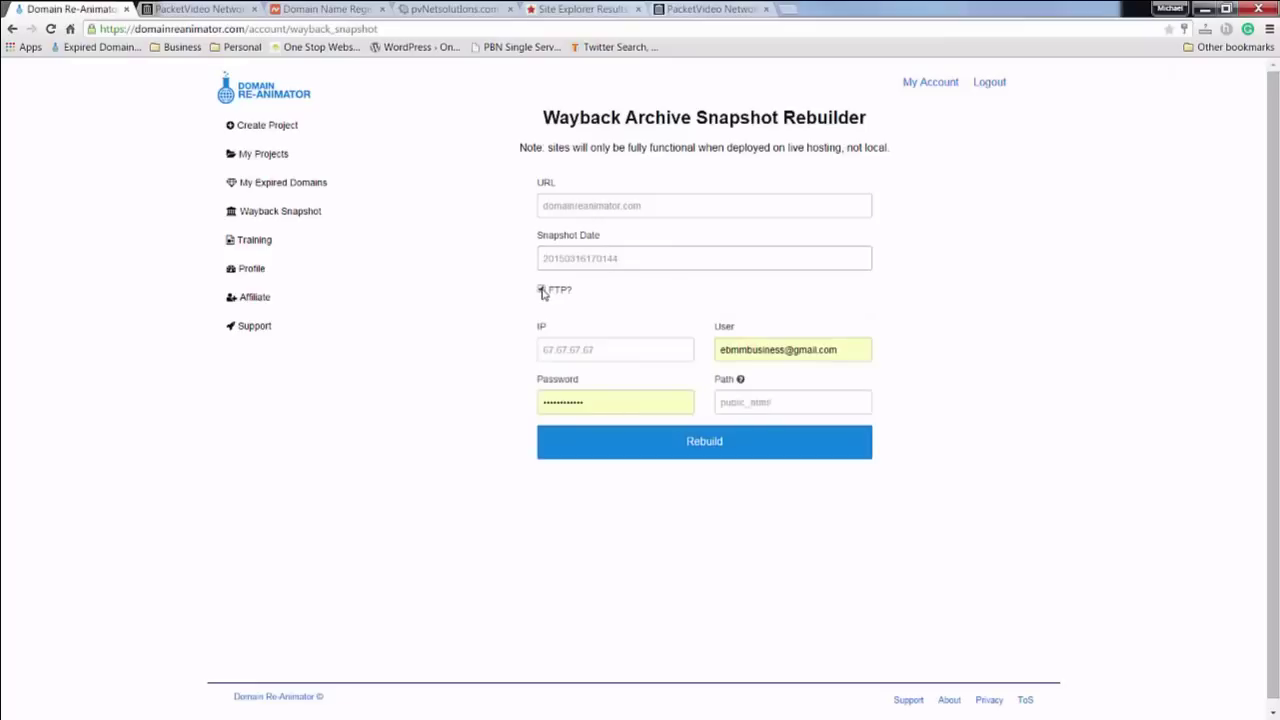
pyautogui.click(760, 350)
pyautogui.moveTo(842, 349); pyautogui.dragTo(654, 337)
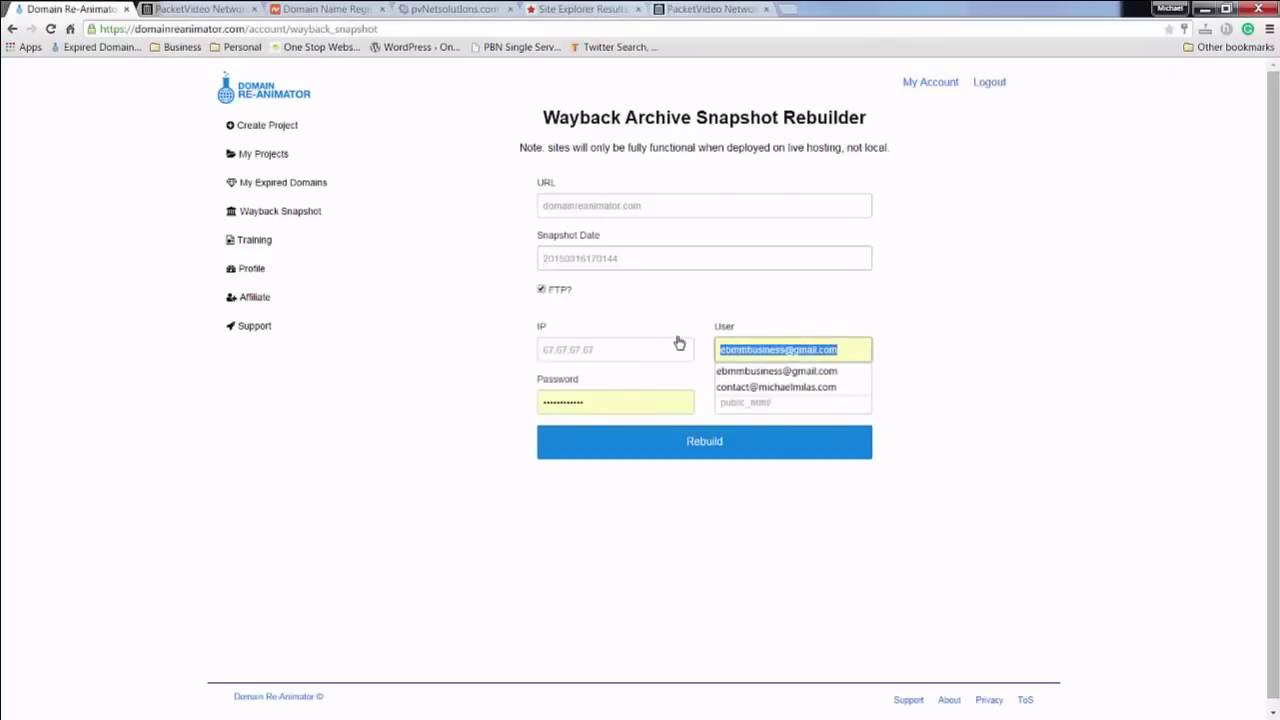
pyautogui.click(892, 332)
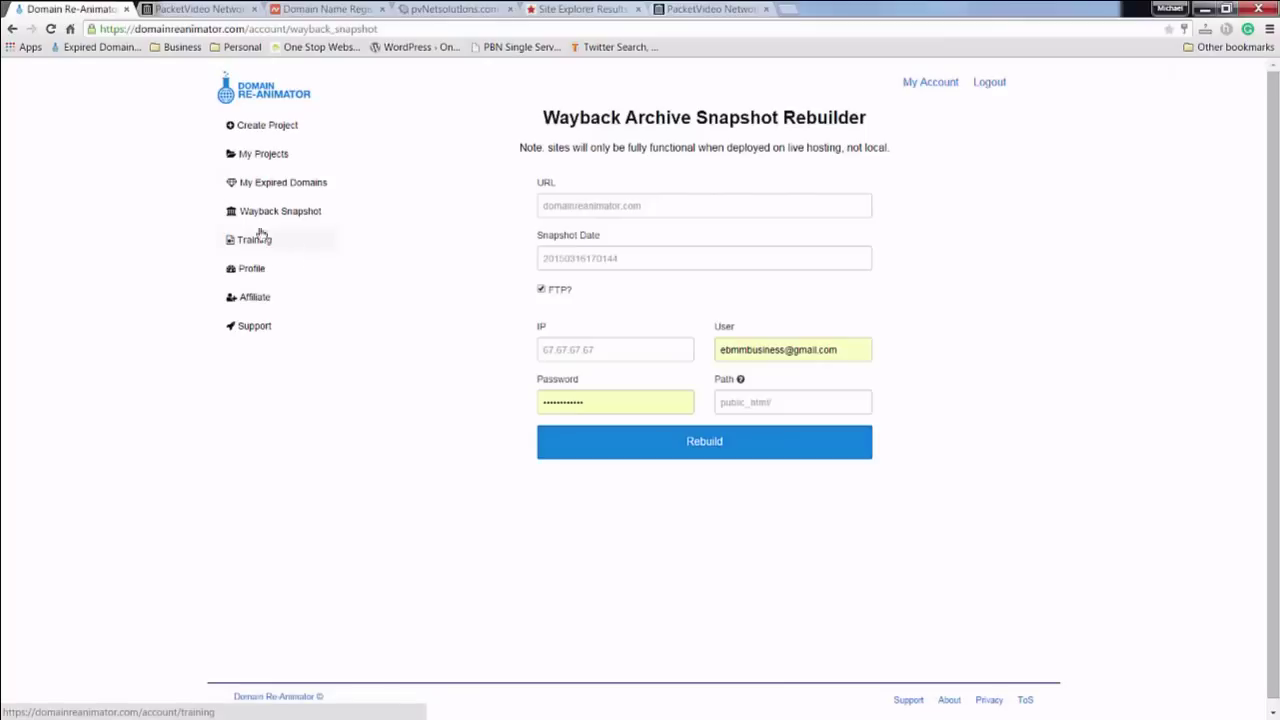
# Look over the projects list, then return to My Expired Domains and lower the RD filter to above 83.
pyautogui.click(281, 155)
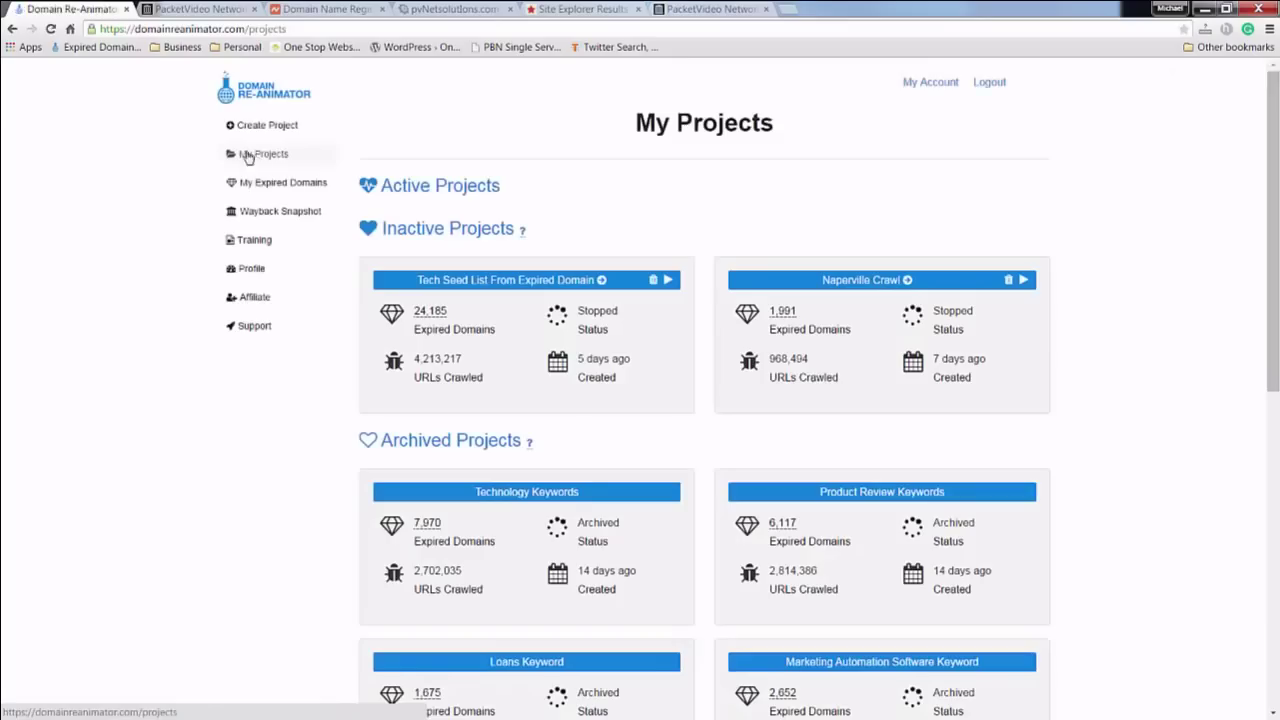
pyautogui.click(263, 189)
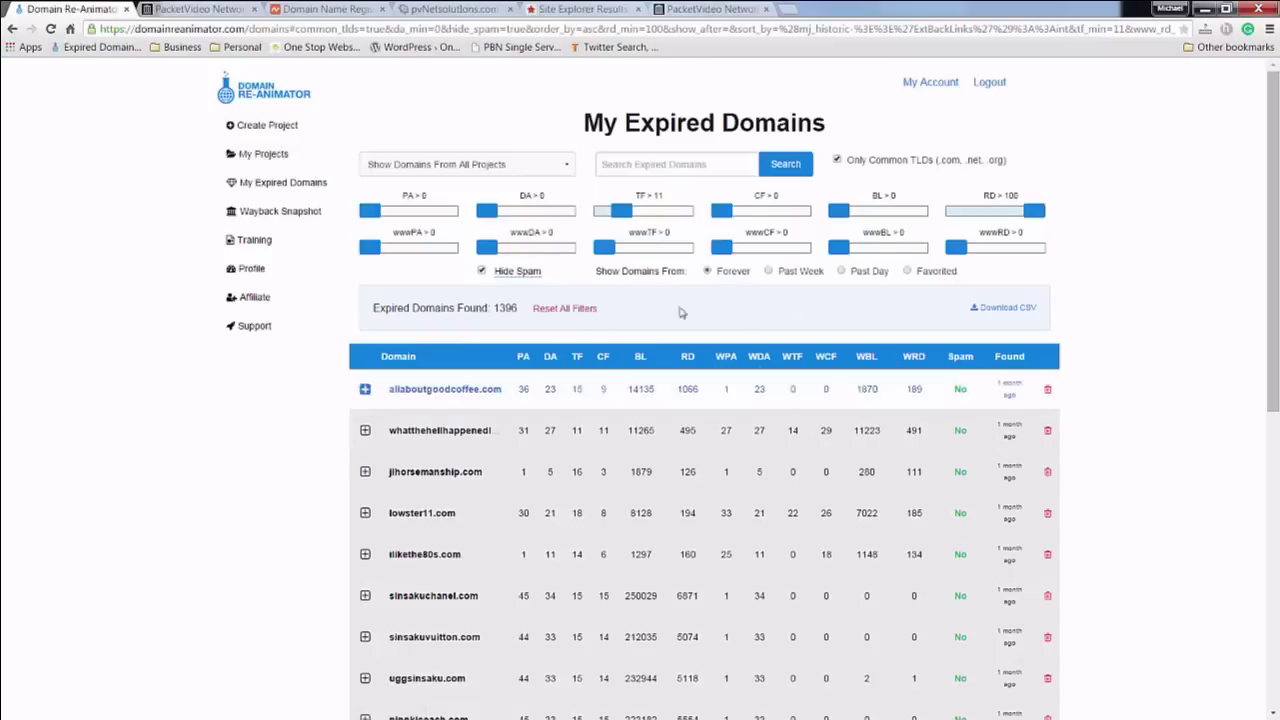
pyautogui.moveTo(494, 309); pyautogui.dragTo(532, 310)
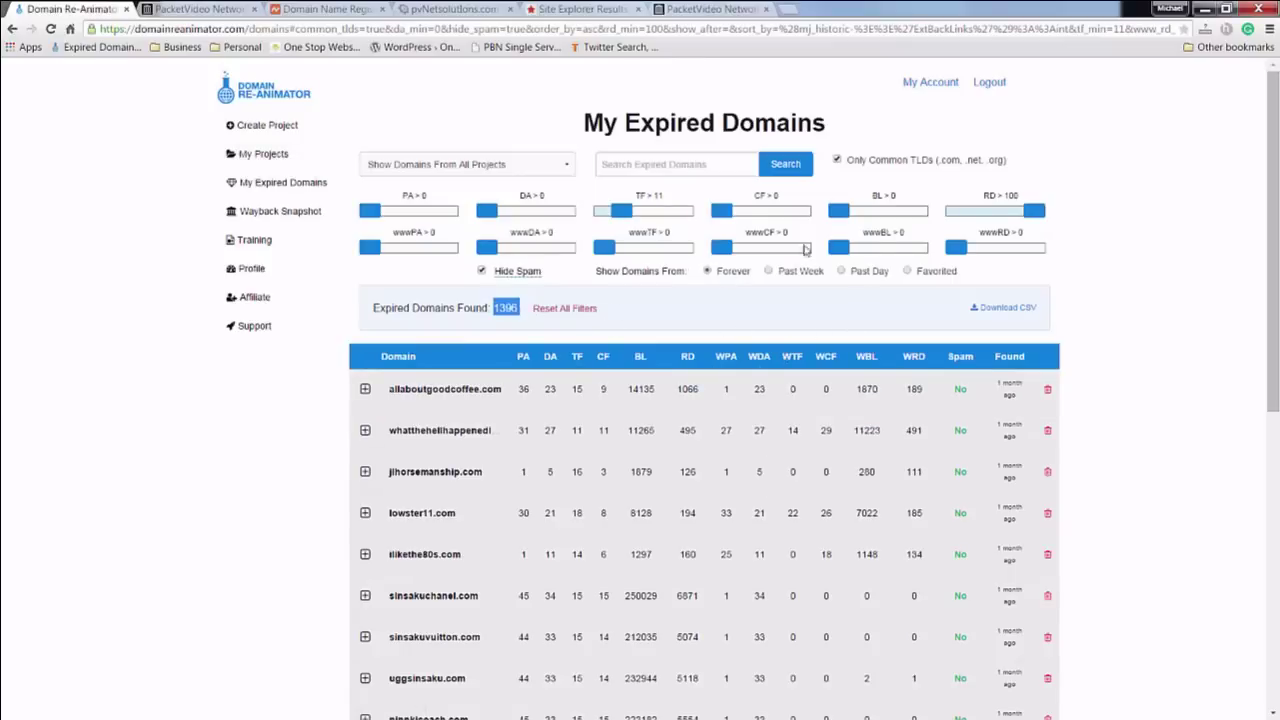
pyautogui.moveTo(1035, 211)
pyautogui.mouseDown()
pyautogui.moveTo(996, 215)
pyautogui.moveTo(1020, 212)
pyautogui.mouseUp()
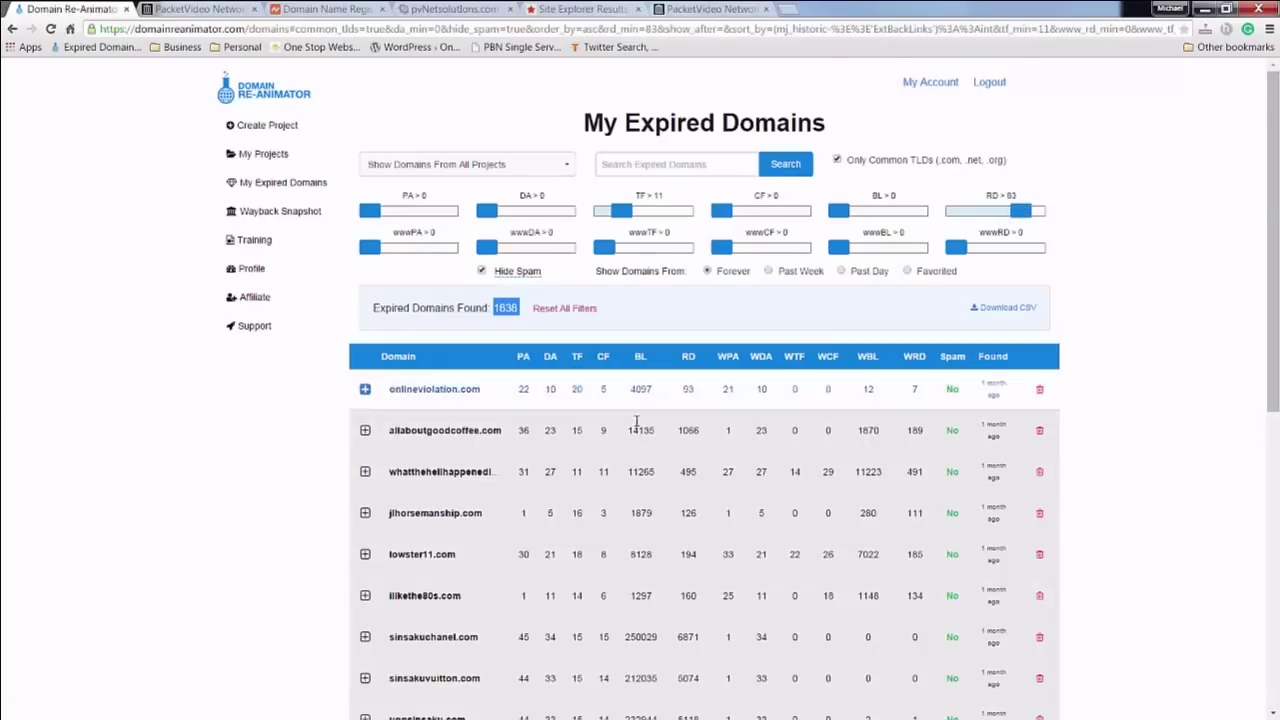
# Expand sinsakuvuitton.com to review its metrics and snapshots, retrieve its anchor text, and check its availability at Namecheap.
pyautogui.scroll(-3, 560, 415)
pyautogui.click(365, 413)
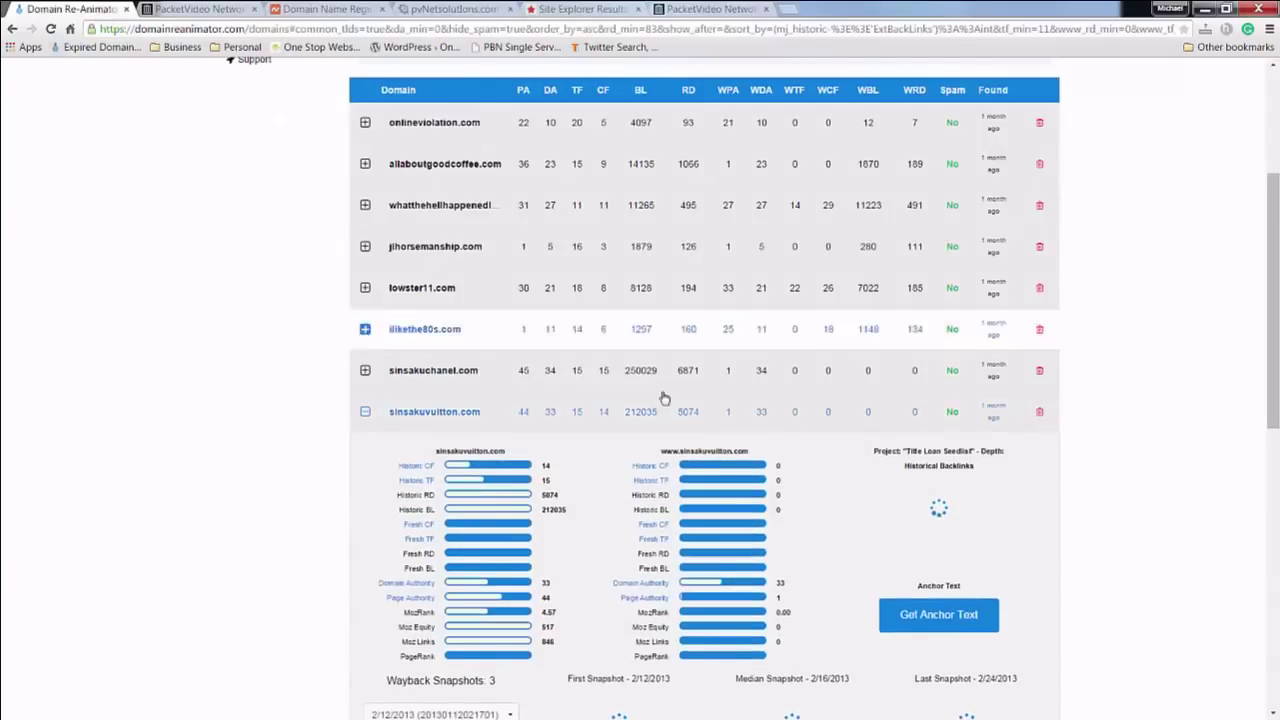
pyautogui.scroll(-2, 1080, 450)
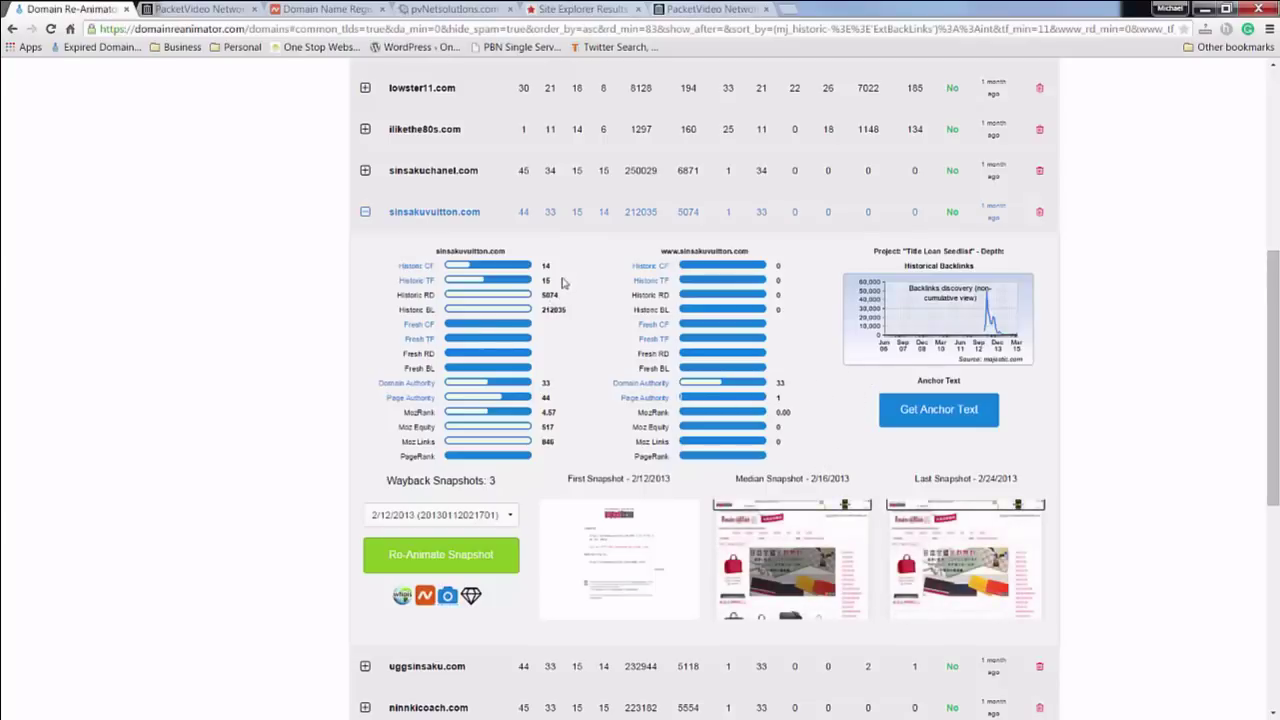
pyautogui.click(930, 410)
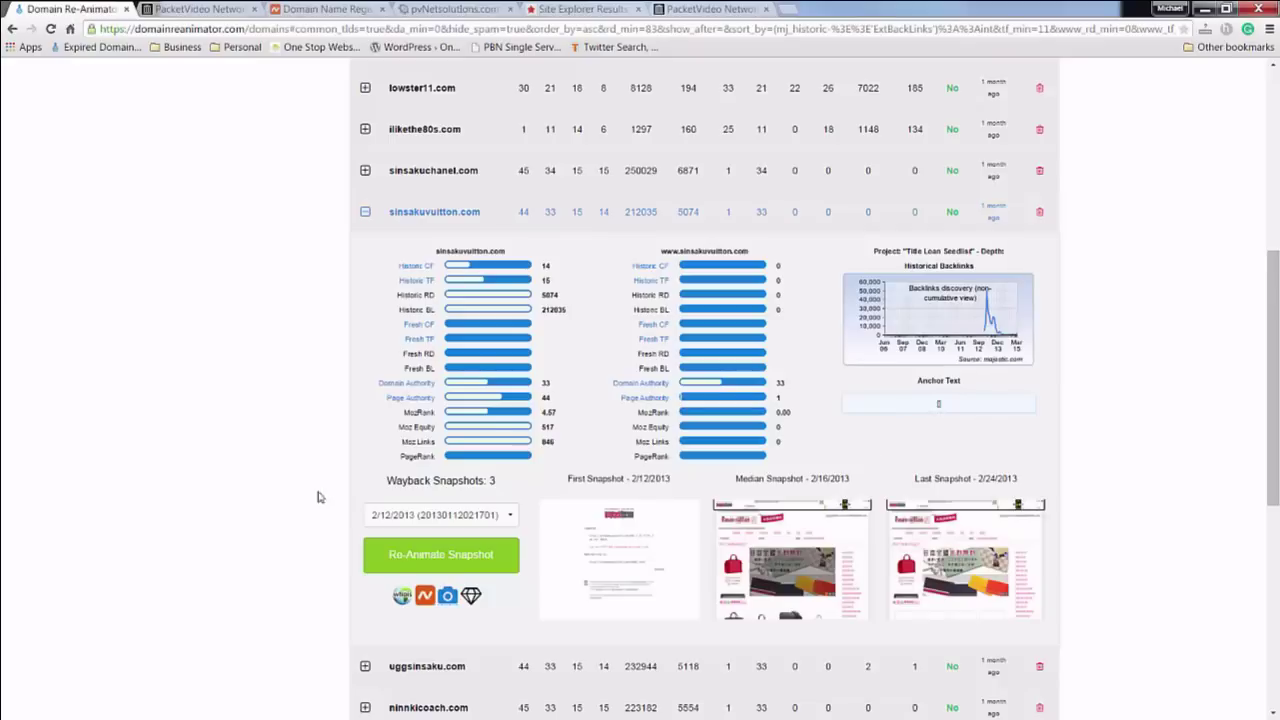
pyautogui.click(425, 597)
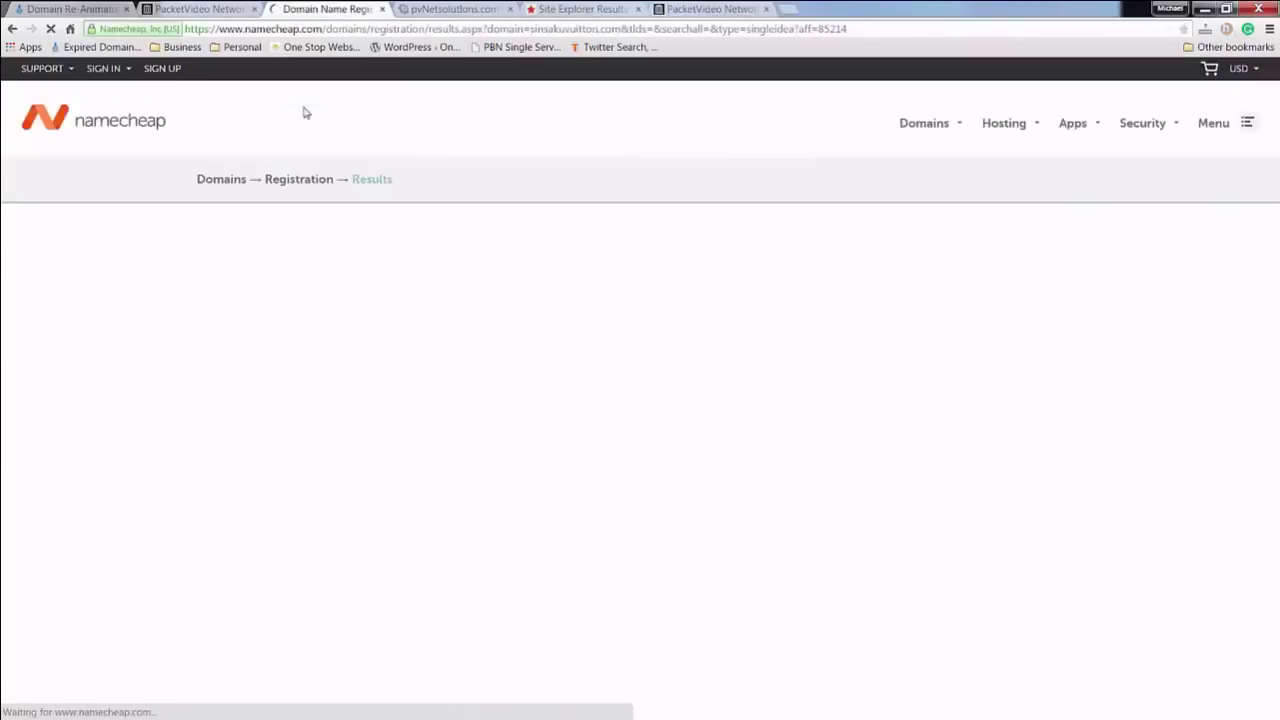
# Return to Domain Re-Animator's Wayback Archive Snapshot Rebuilder, show the FTP fields for review, and turn the FTP option off again.
pyautogui.hotkey('ctrl', '1')
pyautogui.scroll(5, 155, 358)
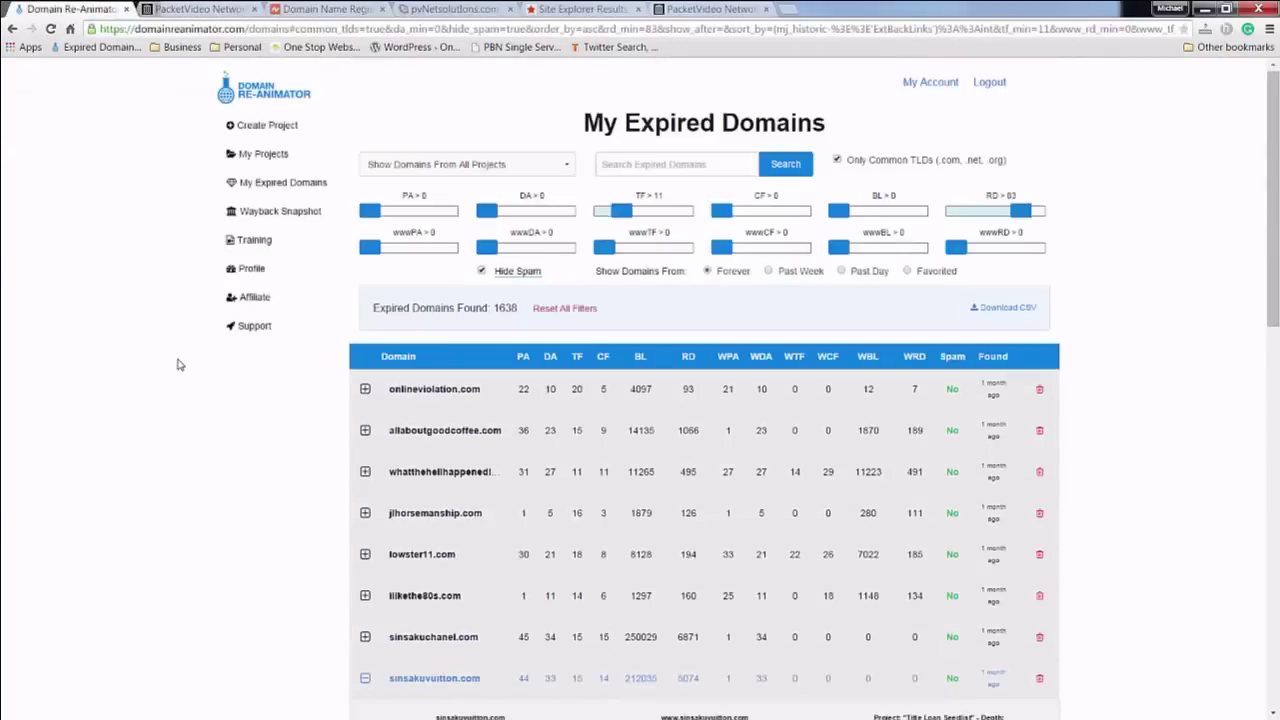
pyautogui.click(271, 214)
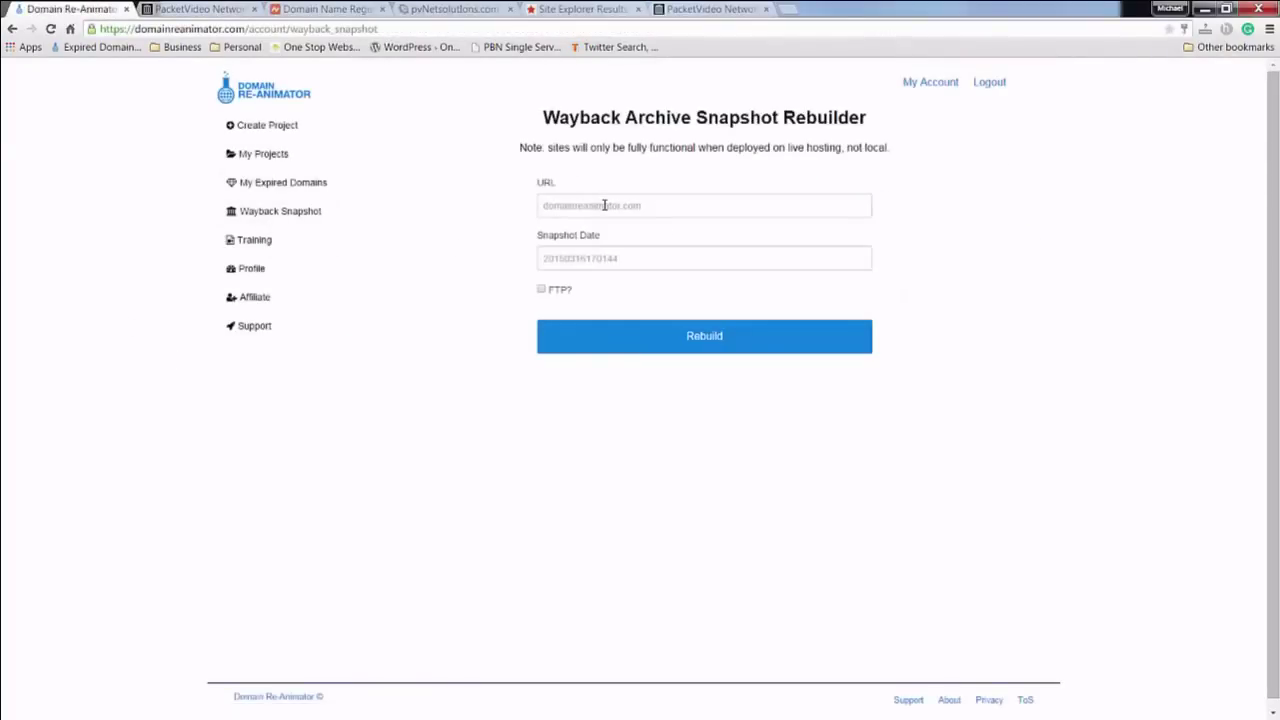
pyautogui.click(541, 290)
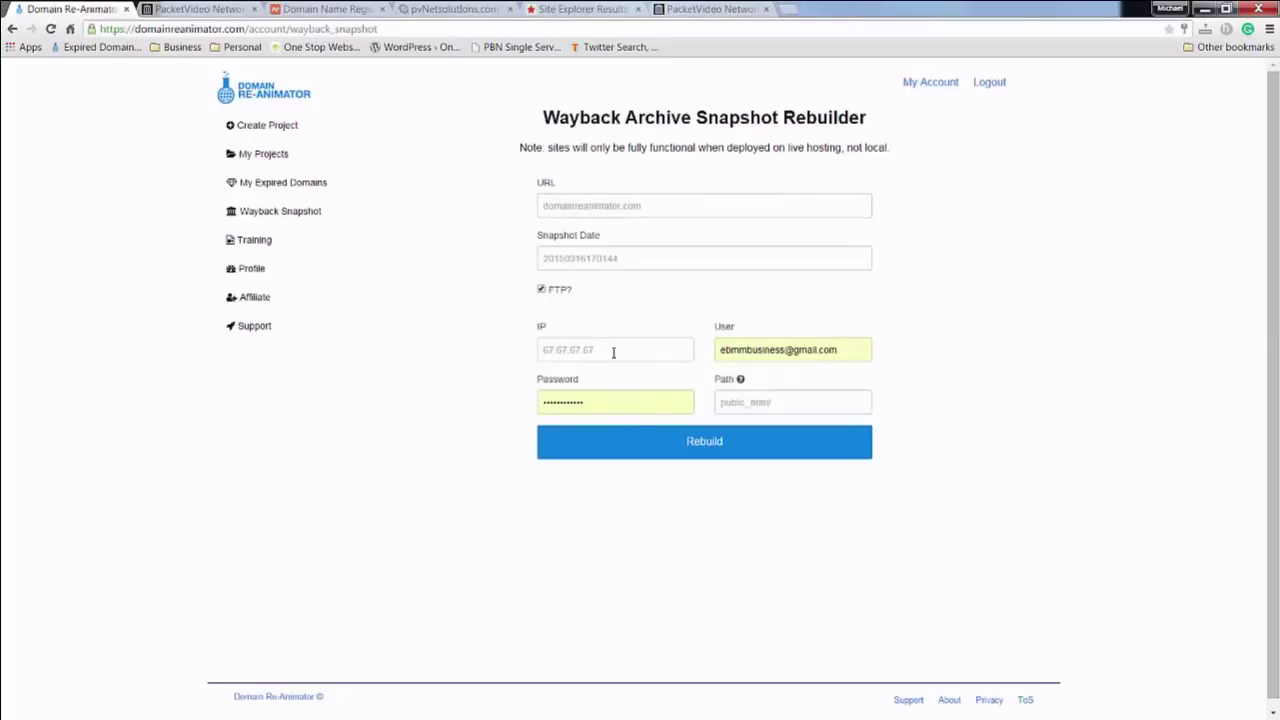
pyautogui.click(580, 350)
pyautogui.click(405, 384)
pyautogui.press('space')
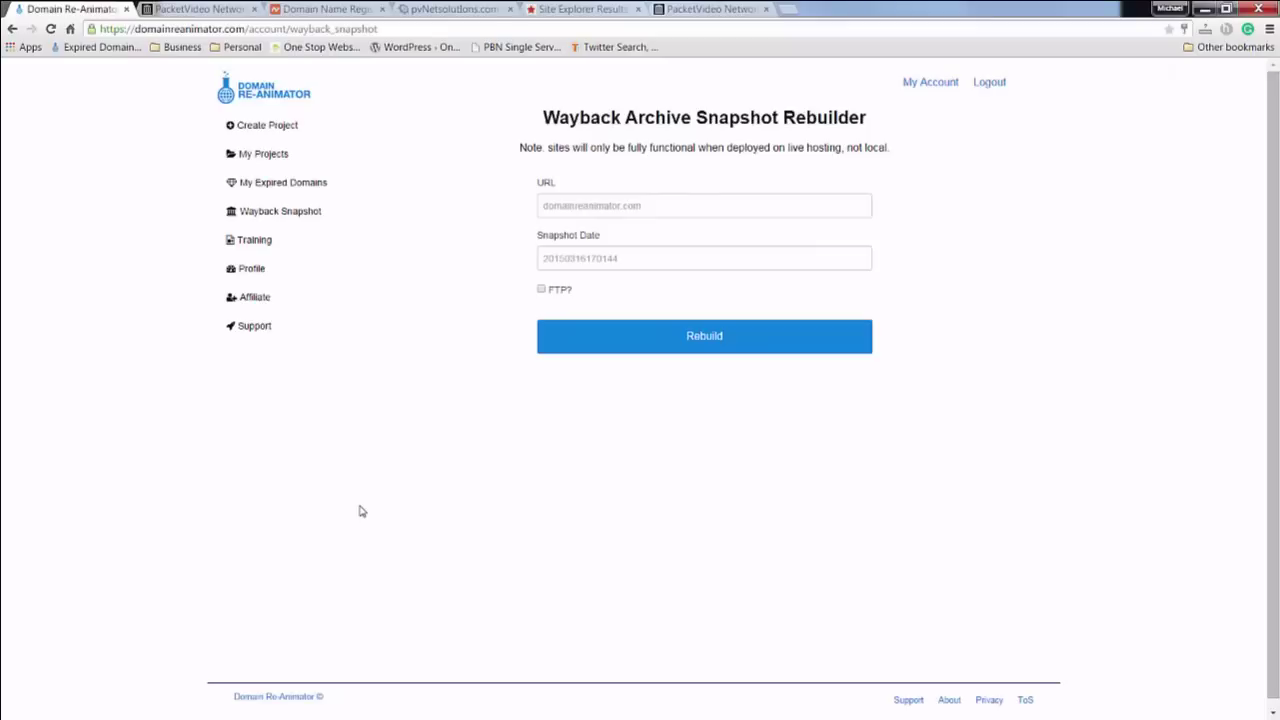
# Reopen My Expired Domains, reset all its filters, and stop hiding spam domains.
pyautogui.click(282, 190)
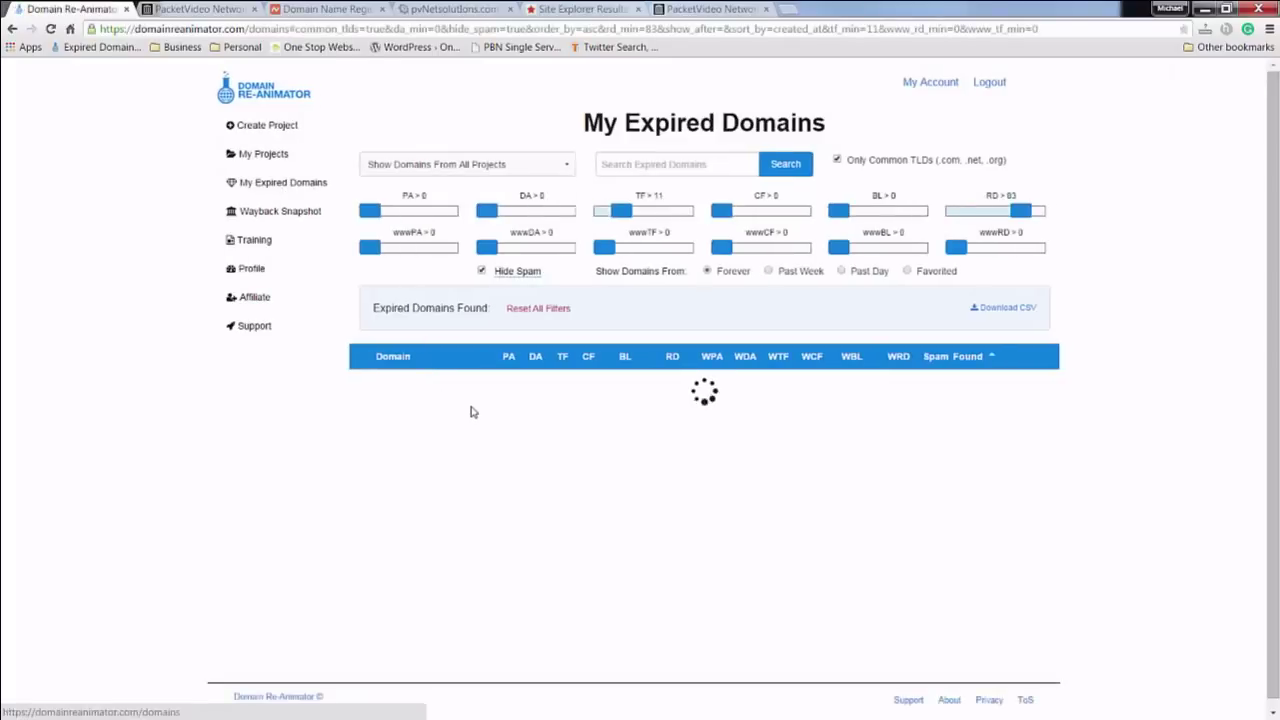
pyautogui.click(565, 308)
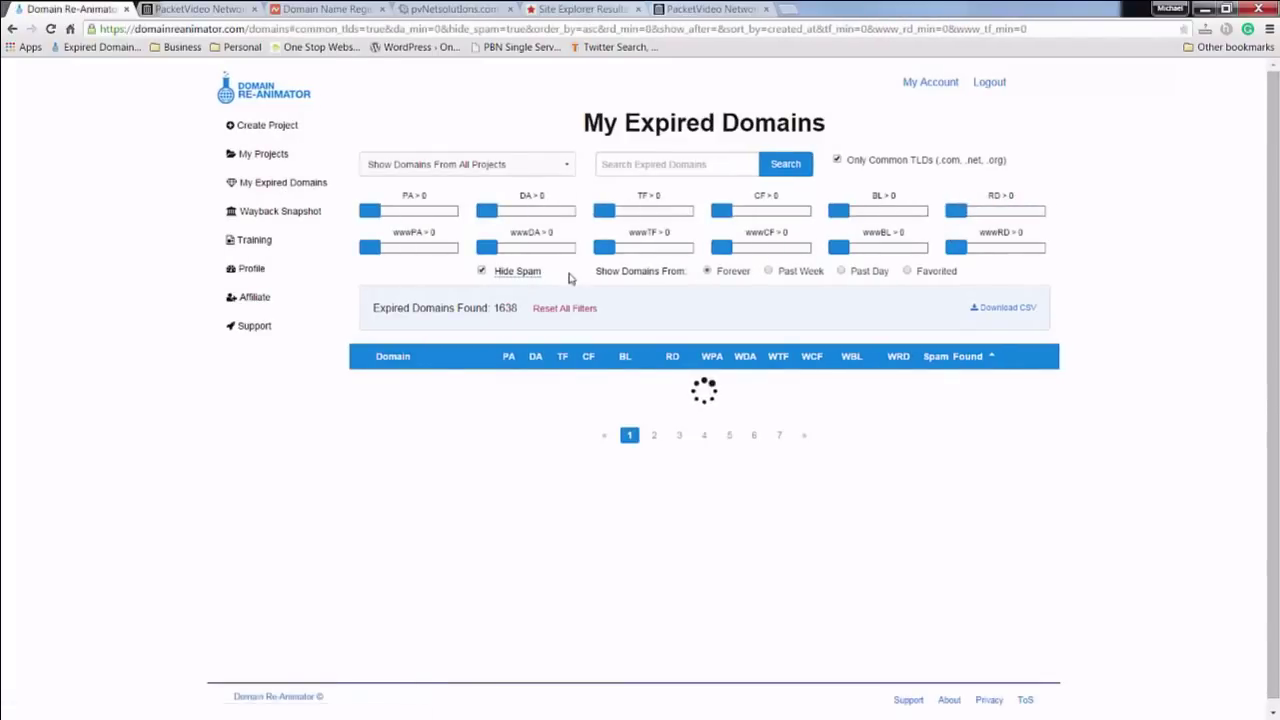
pyautogui.click(518, 271)
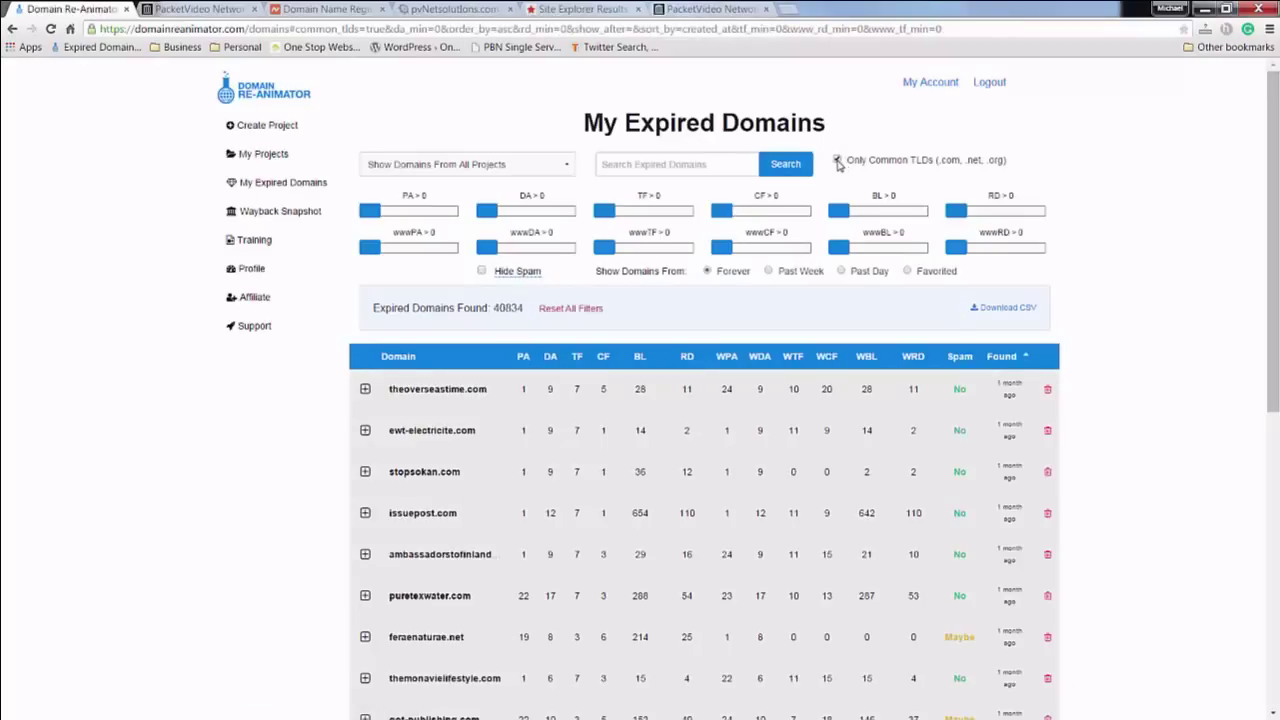
# Remove the common-TLDs-only restriction and look through the first pages of the full expired domains list.
pyautogui.click(838, 162)
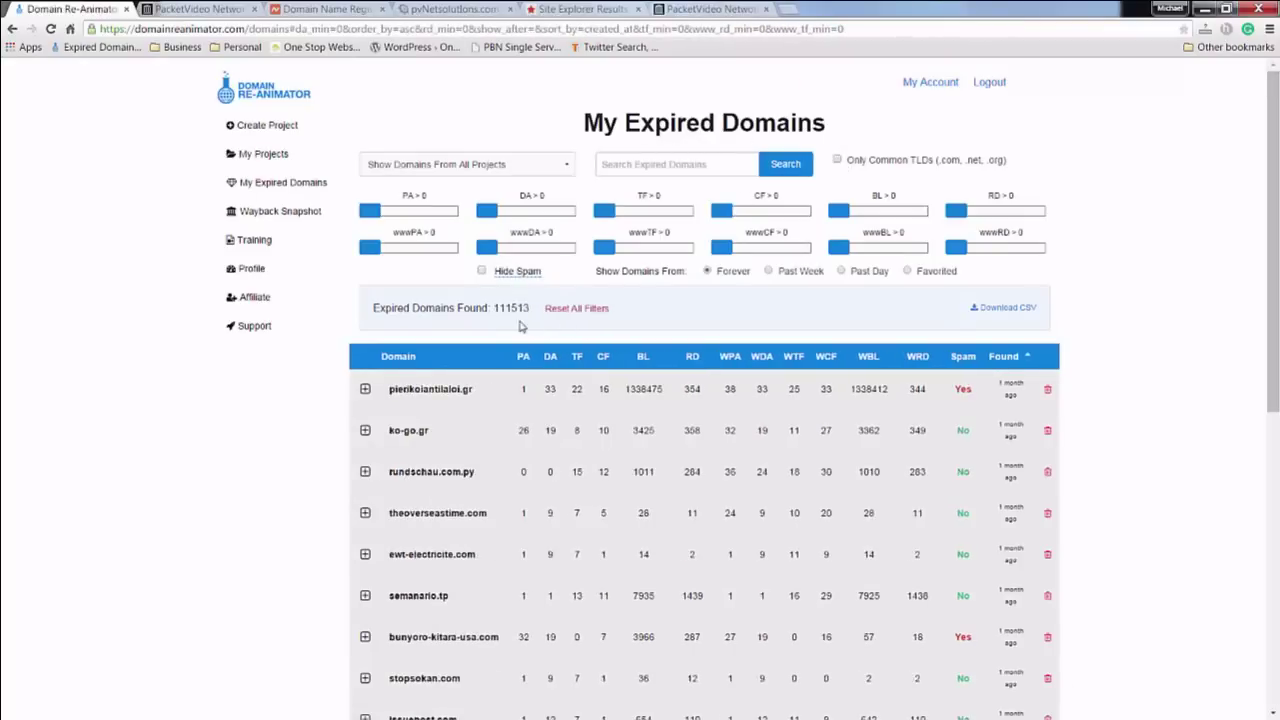
pyautogui.moveTo(491, 308); pyautogui.dragTo(531, 308)
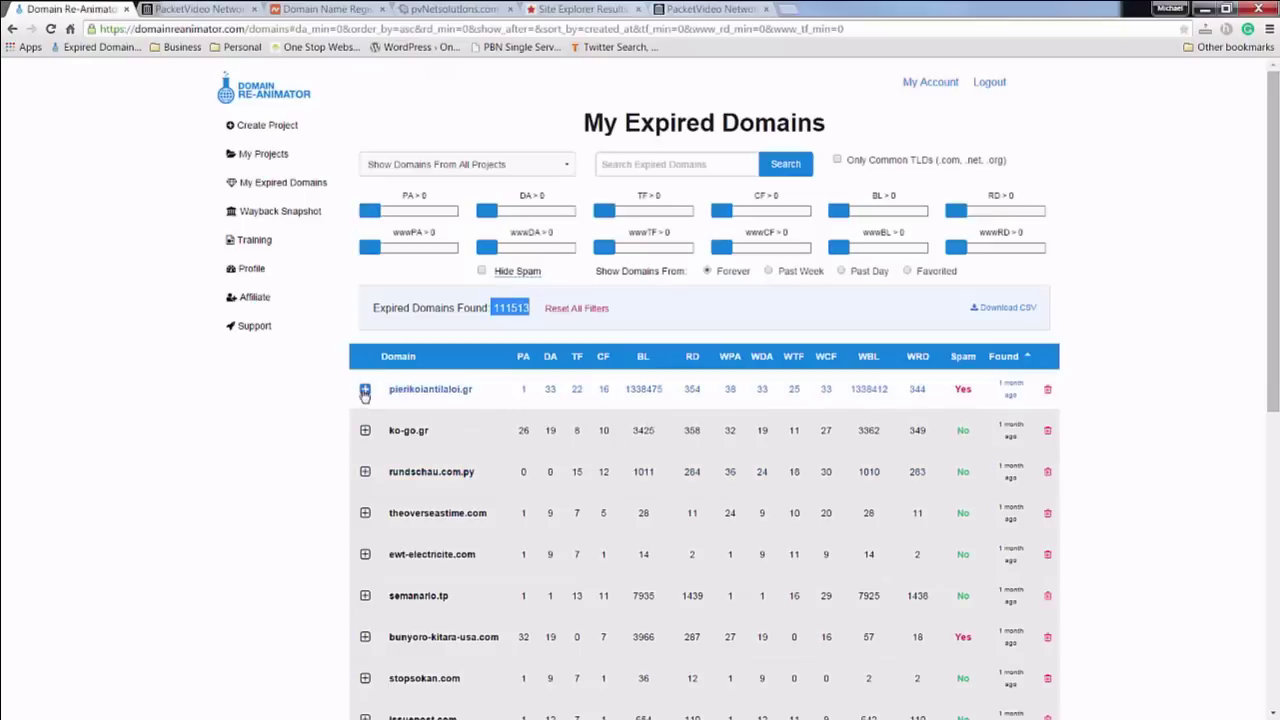
pyautogui.scroll(-6, 620, 500)
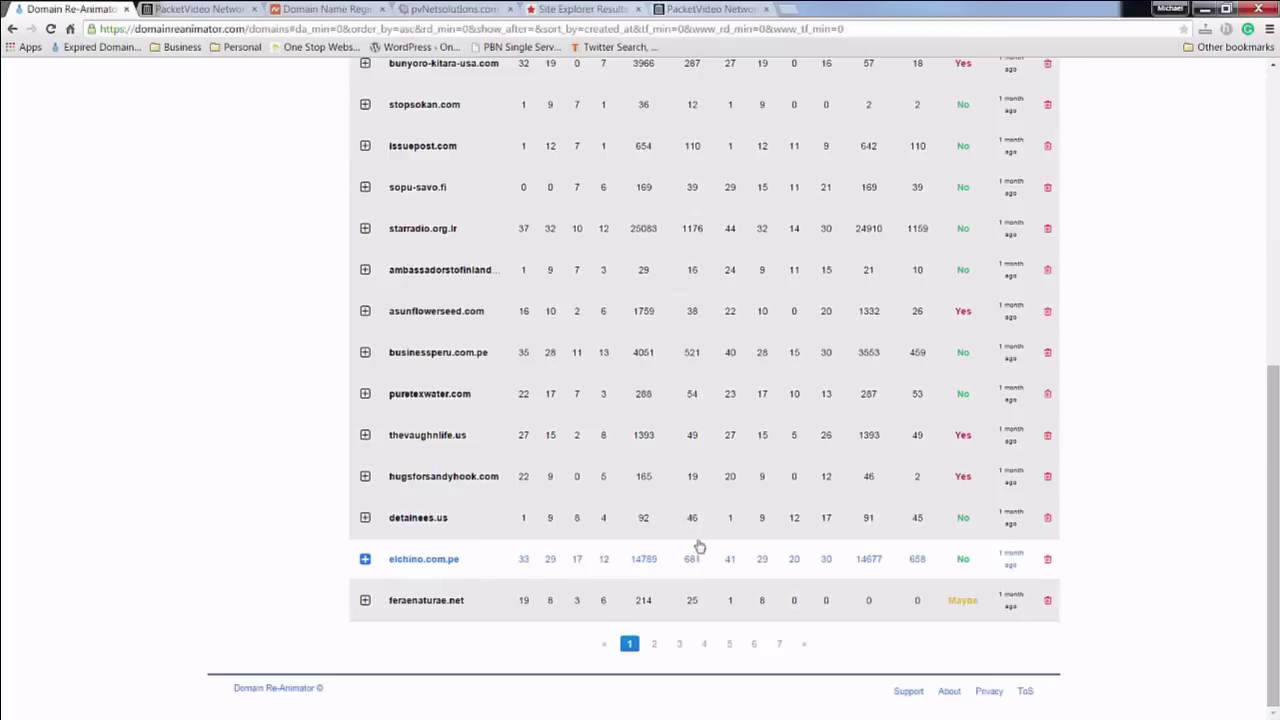
pyautogui.click(654, 643)
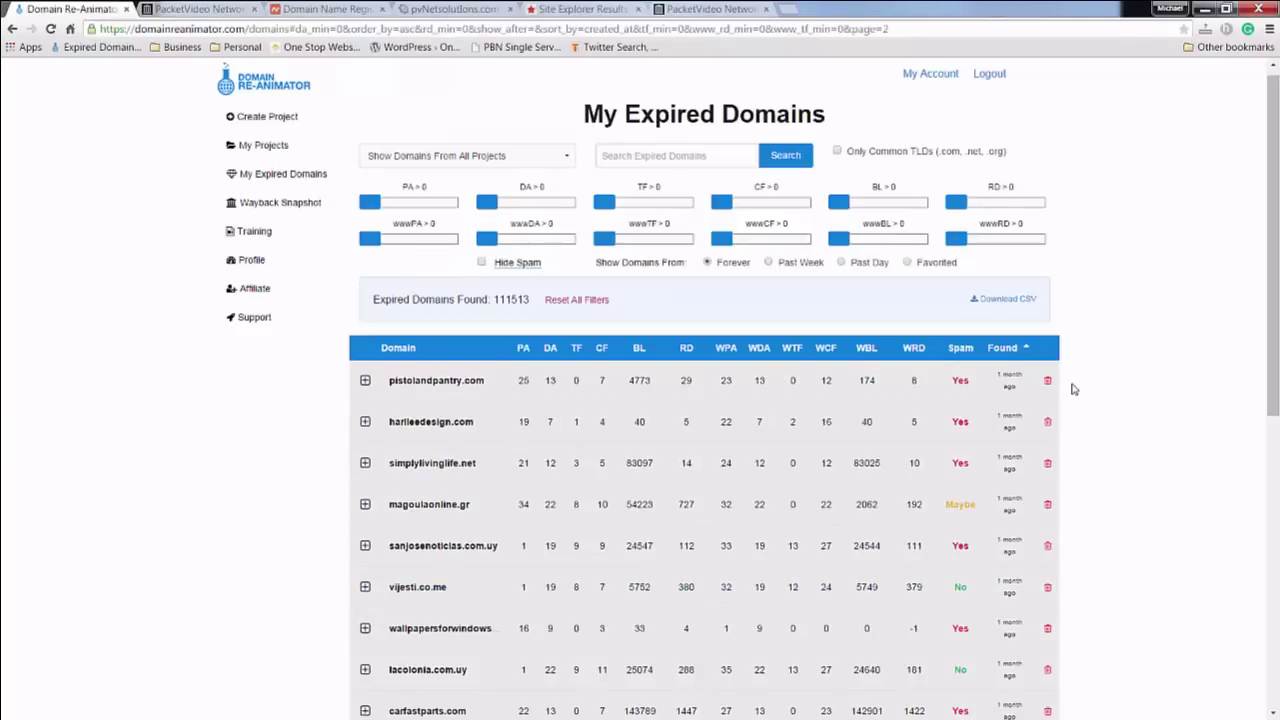
pyautogui.click(625, 158)
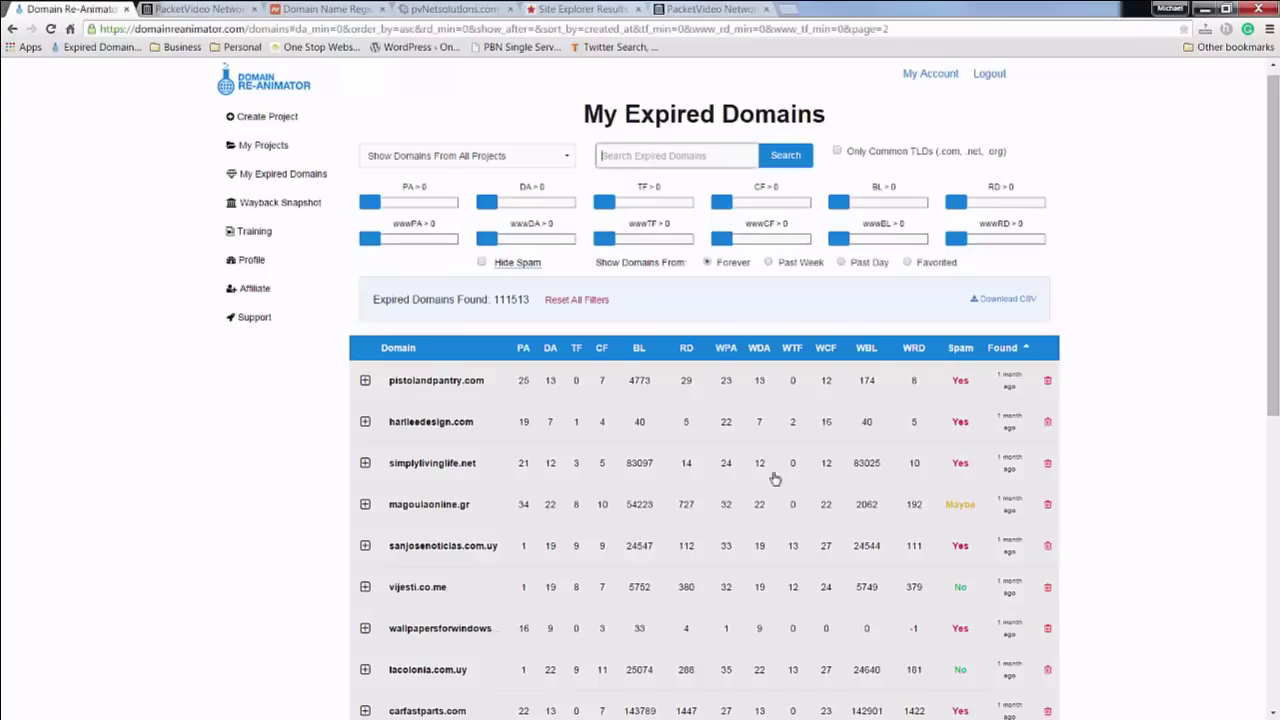
pyautogui.scroll(-2, 477, 223)
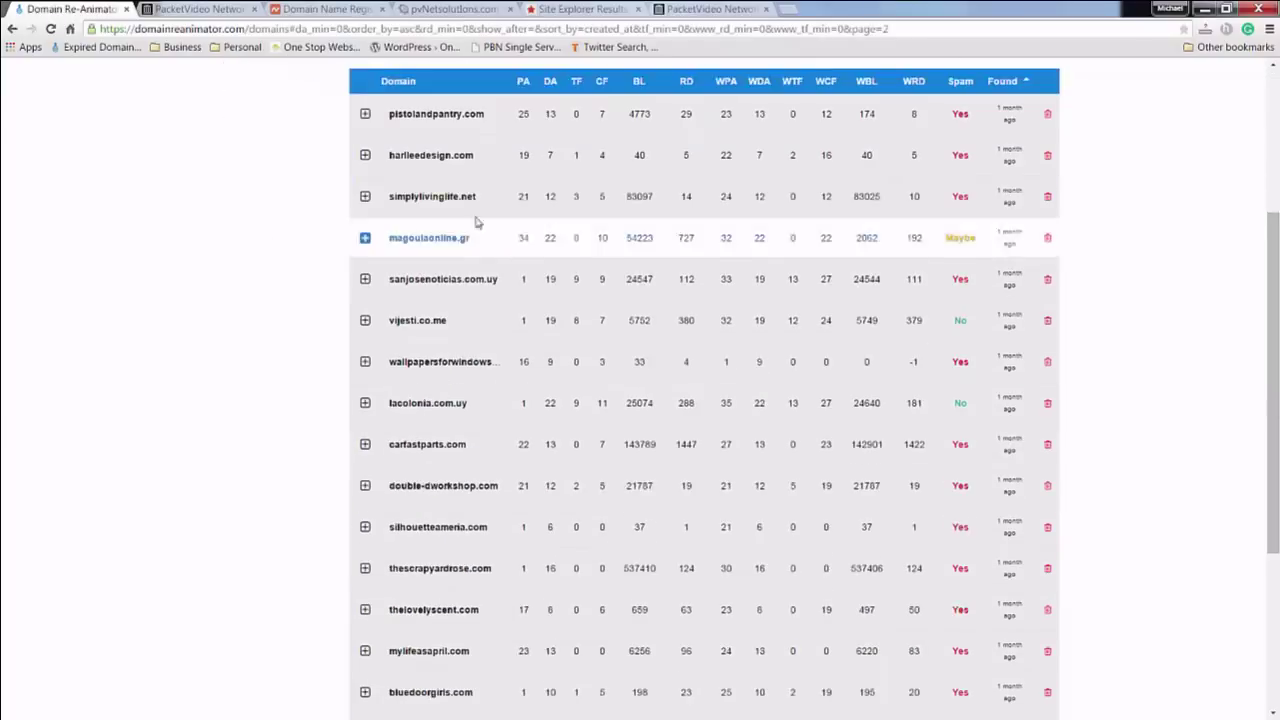
pyautogui.scroll(-2, 683, 618)
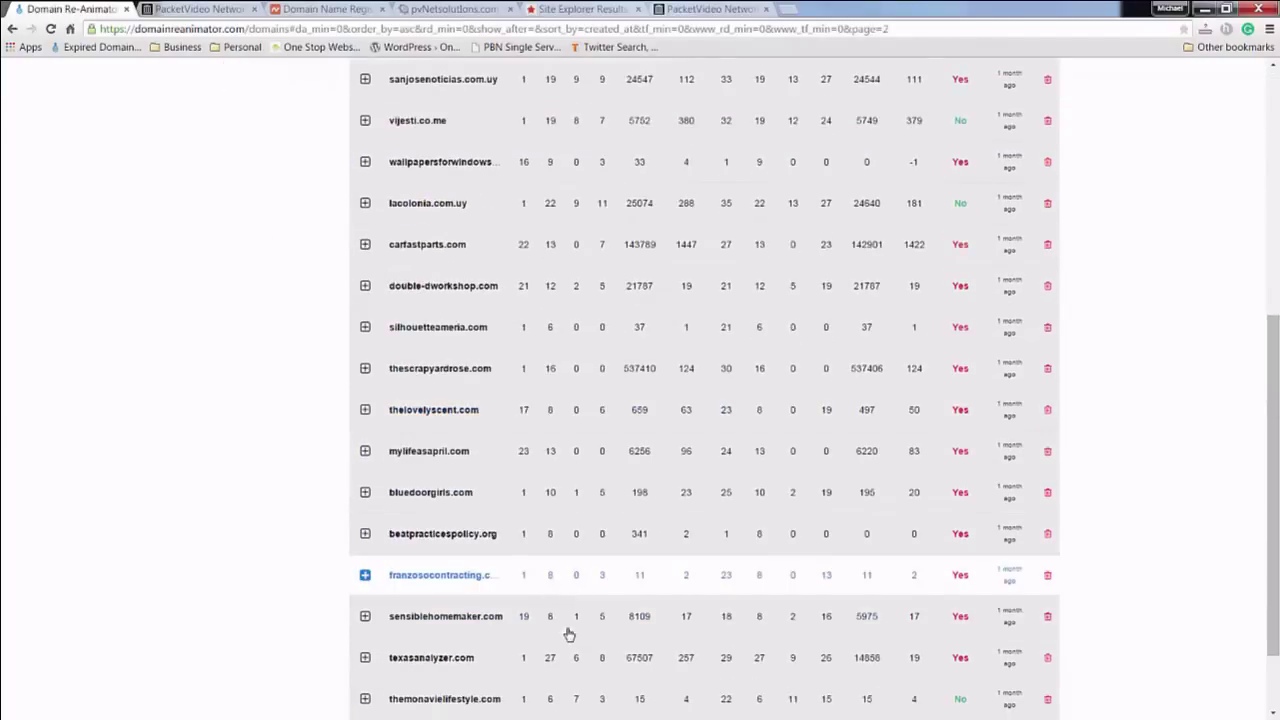
pyautogui.scroll(-1, 571, 632)
pyautogui.click(679, 643)
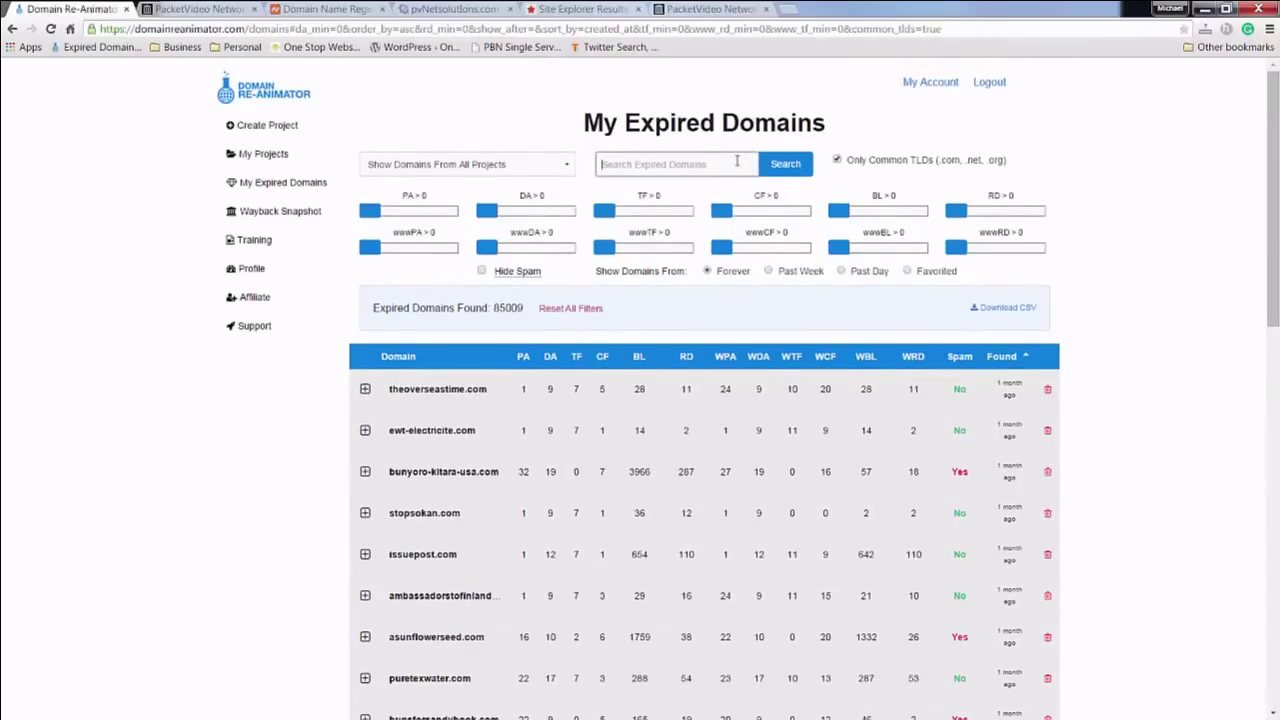
# Search the common-TLD expired domains for "roofing" and sort the results by WTF, highest first.
pyautogui.write('roofing')
pyautogui.press('Return')
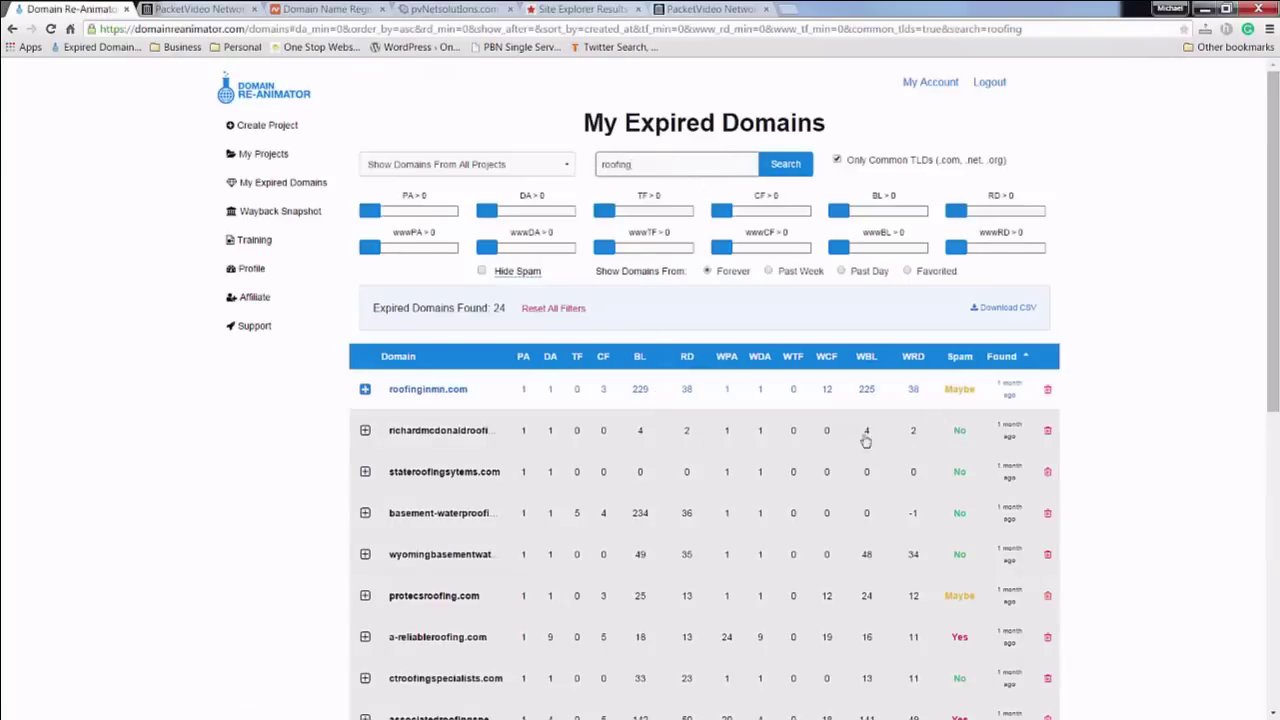
pyautogui.click(792, 356)
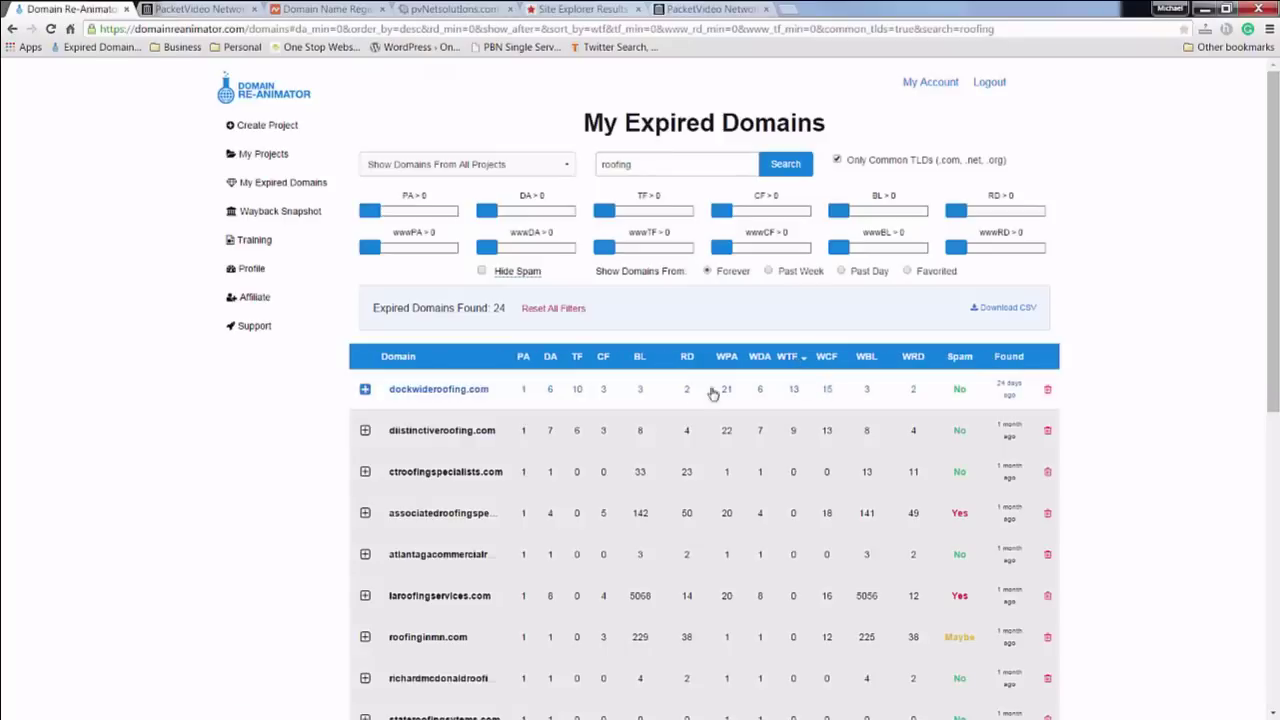
# Expand dockwideroofing.com to review its metrics, backlink history and Wayback snapshots, then collapse its details.
pyautogui.click(365, 389)
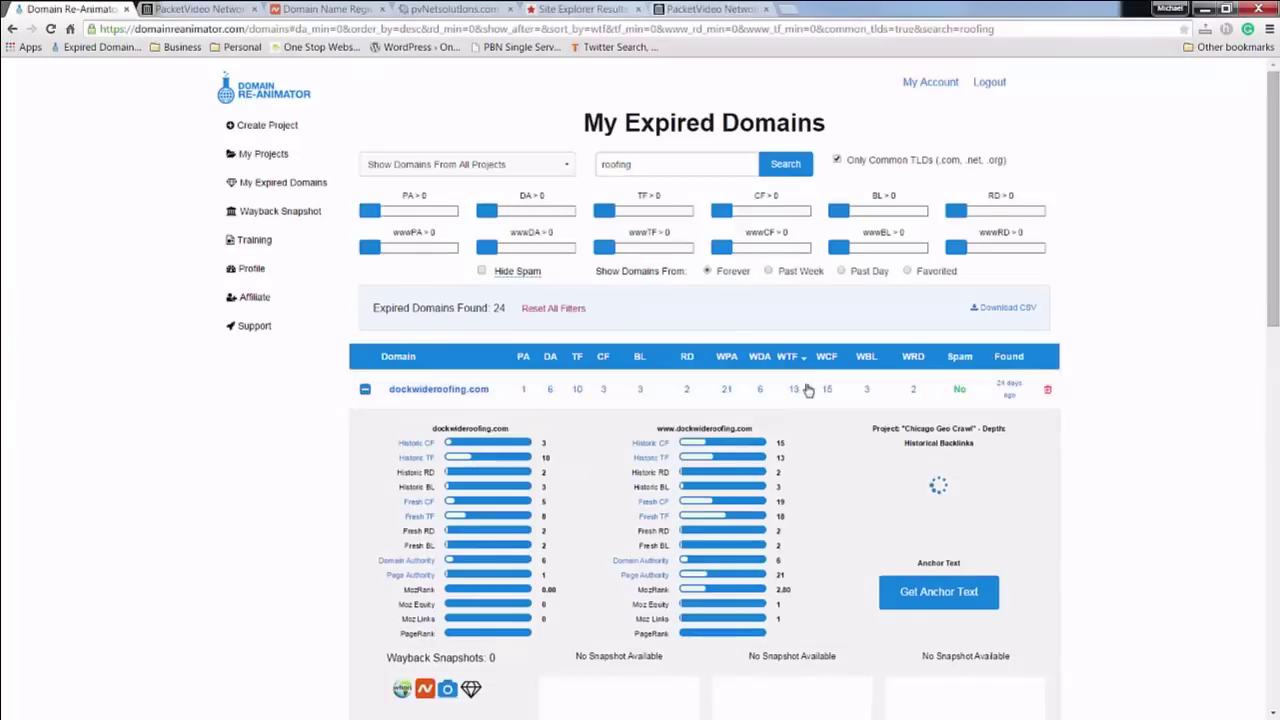
pyautogui.scroll(-2, 800, 430)
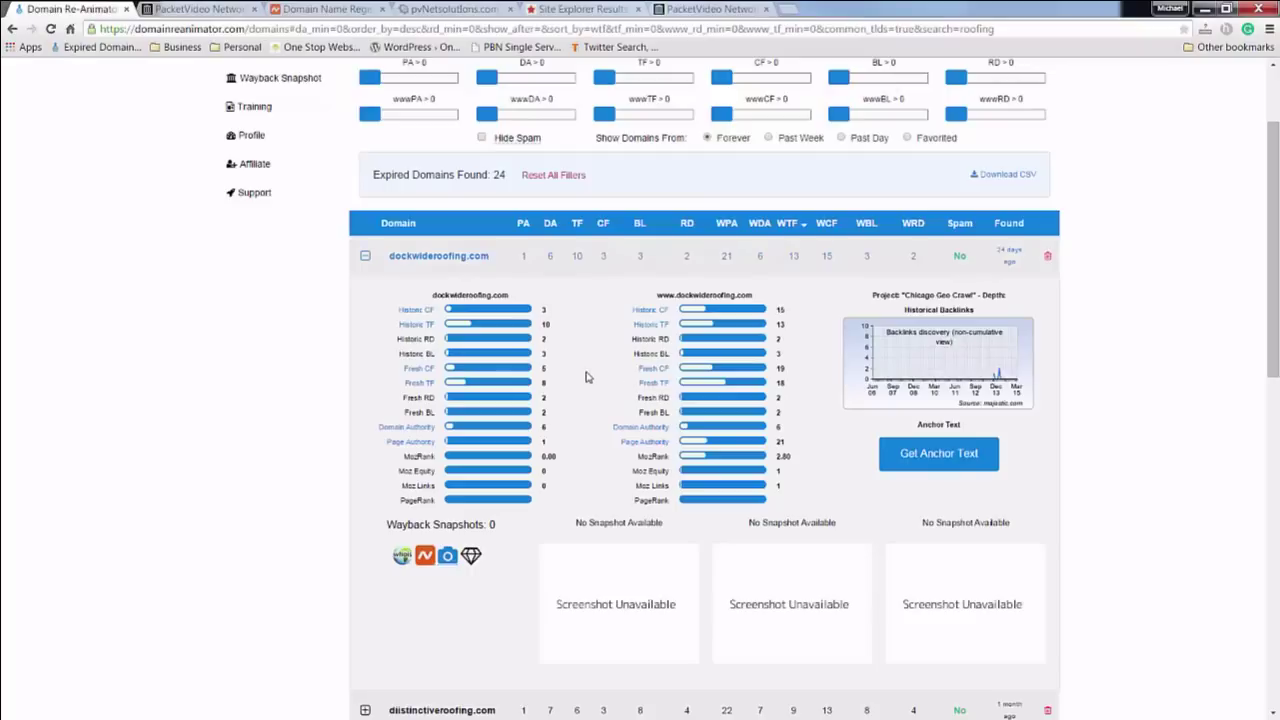
pyautogui.scroll(-2, 588, 377)
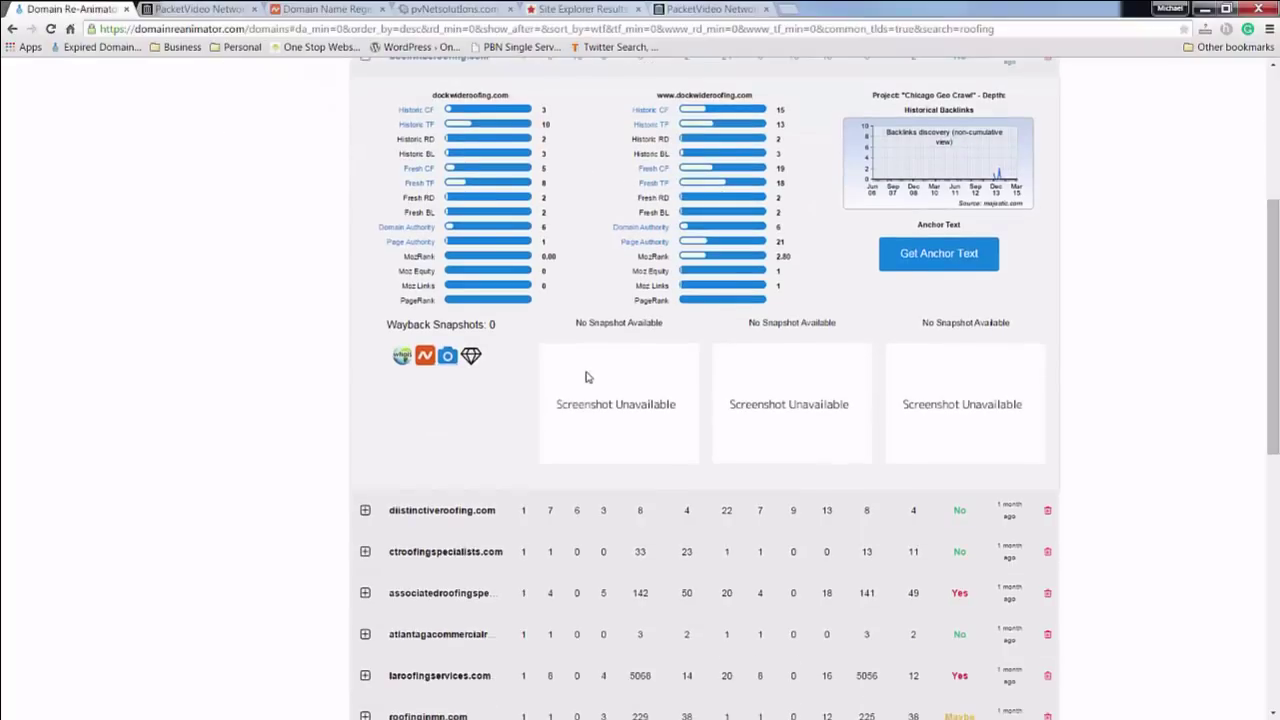
pyautogui.scroll(-3, 587, 377)
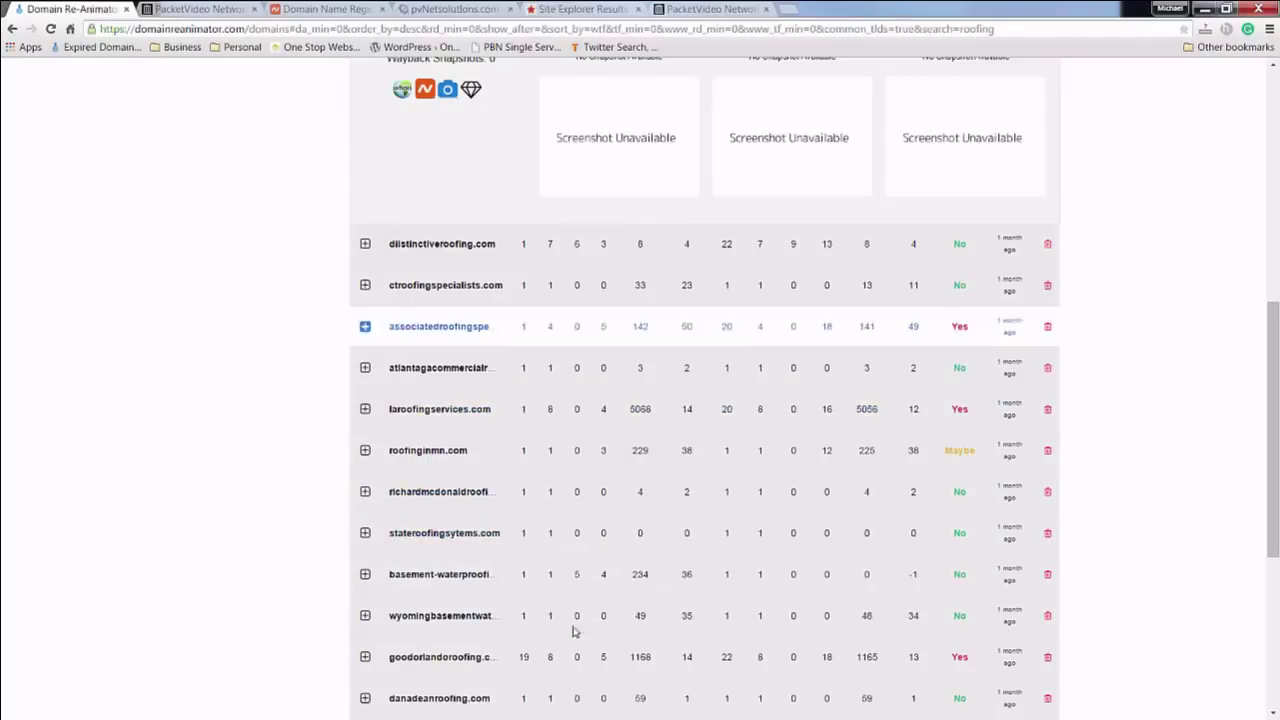
pyautogui.scroll(5, 586, 614)
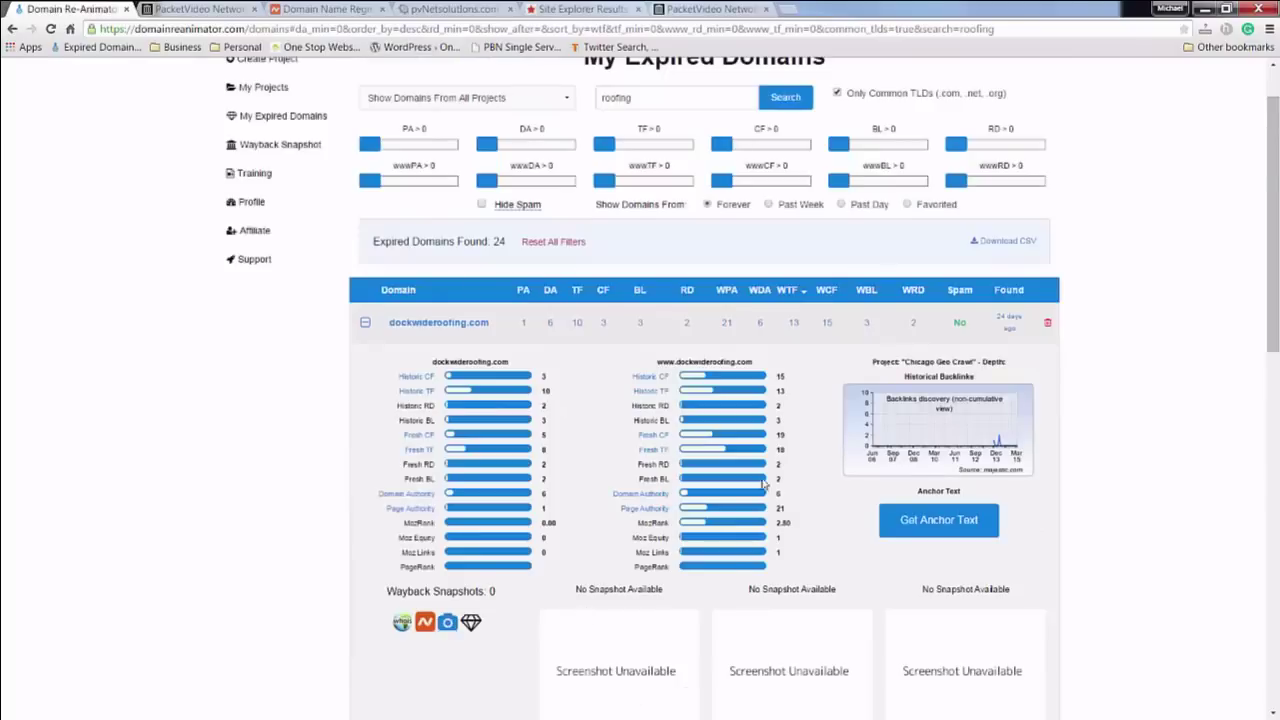
pyautogui.click(366, 325)
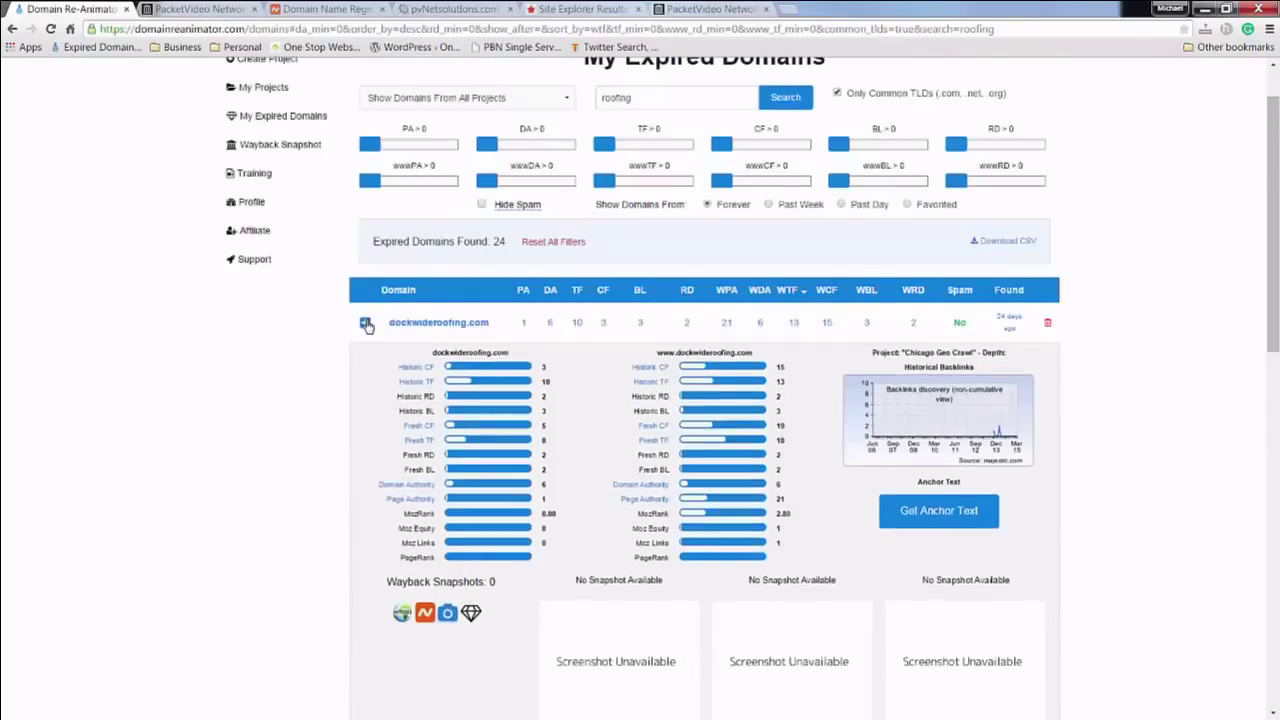
pyautogui.scroll(1, 257, 514)
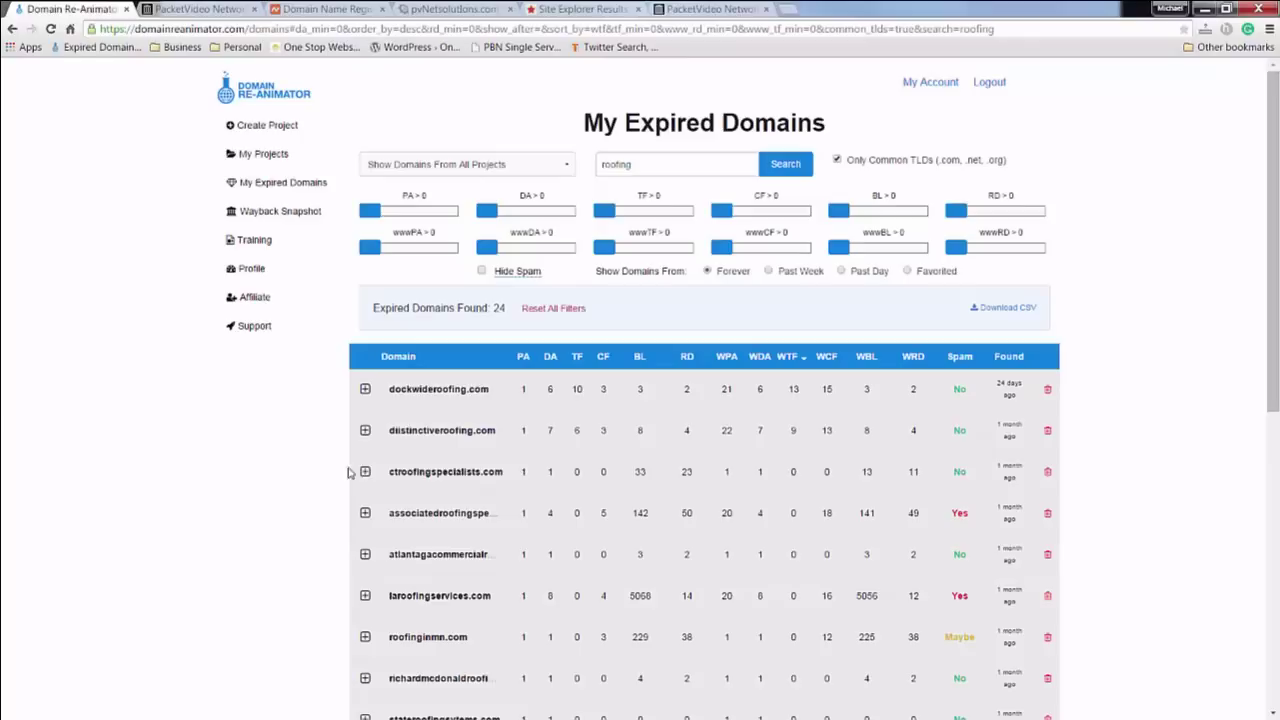
# Expand ctroofingspecialists.com to review its metrics, collapse it again, and look through the remaining roofing domains.
pyautogui.click(407, 480)
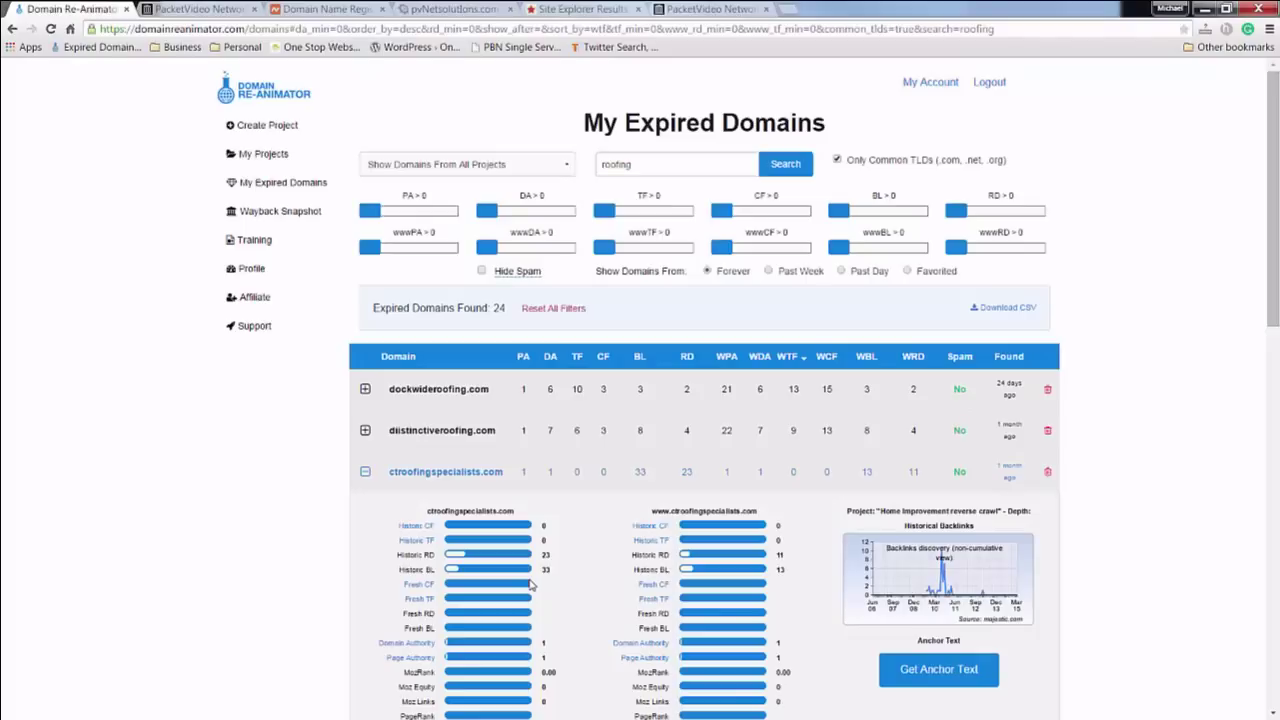
pyautogui.click(366, 474)
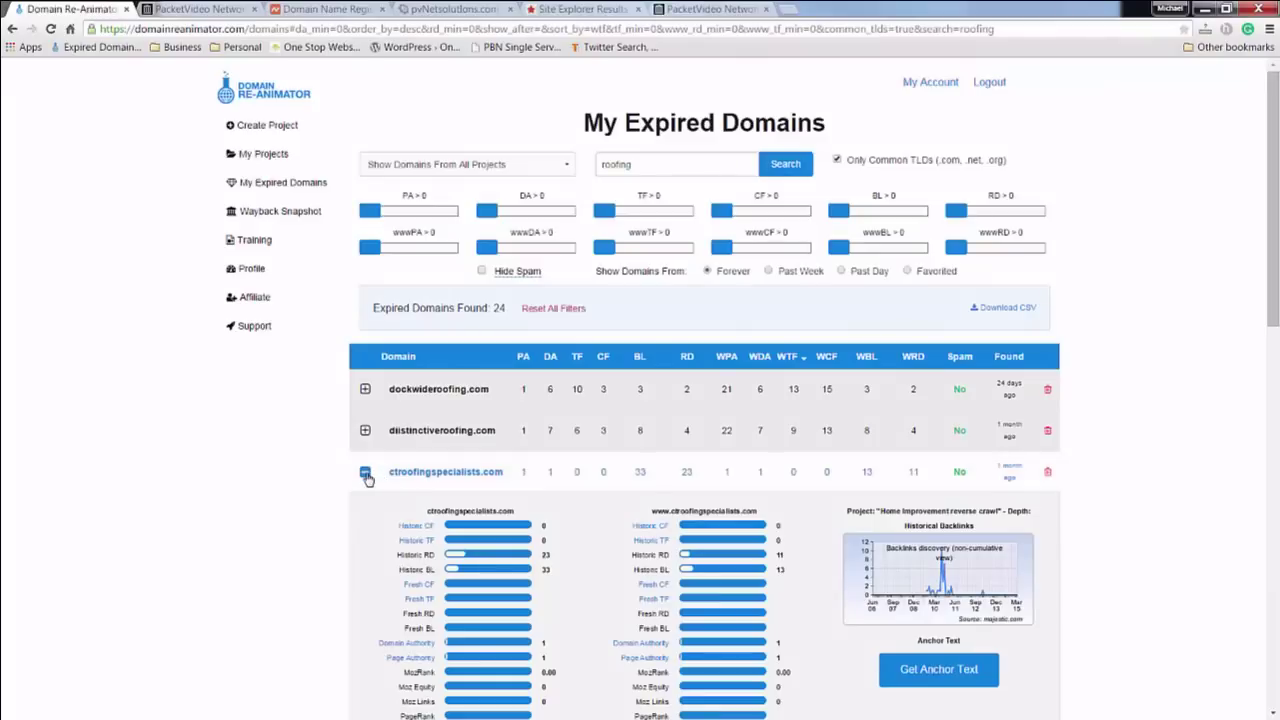
pyautogui.click(366, 476)
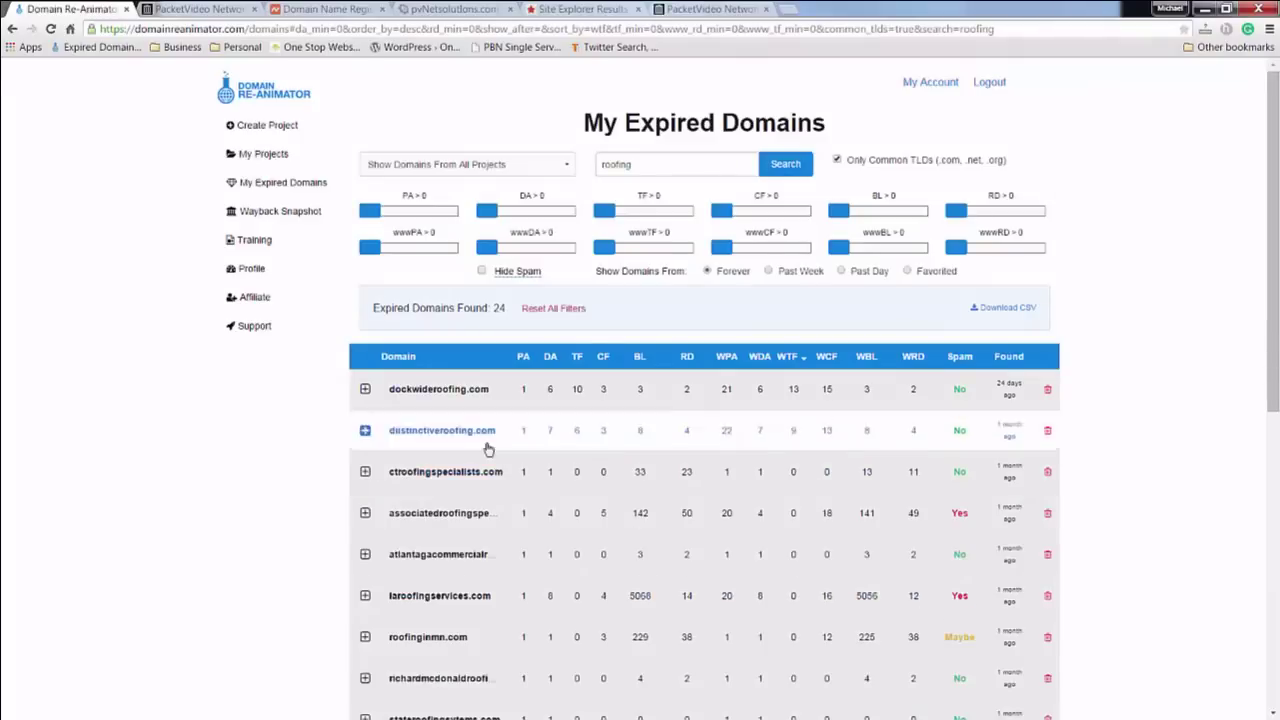
pyautogui.scroll(-3, 410, 340)
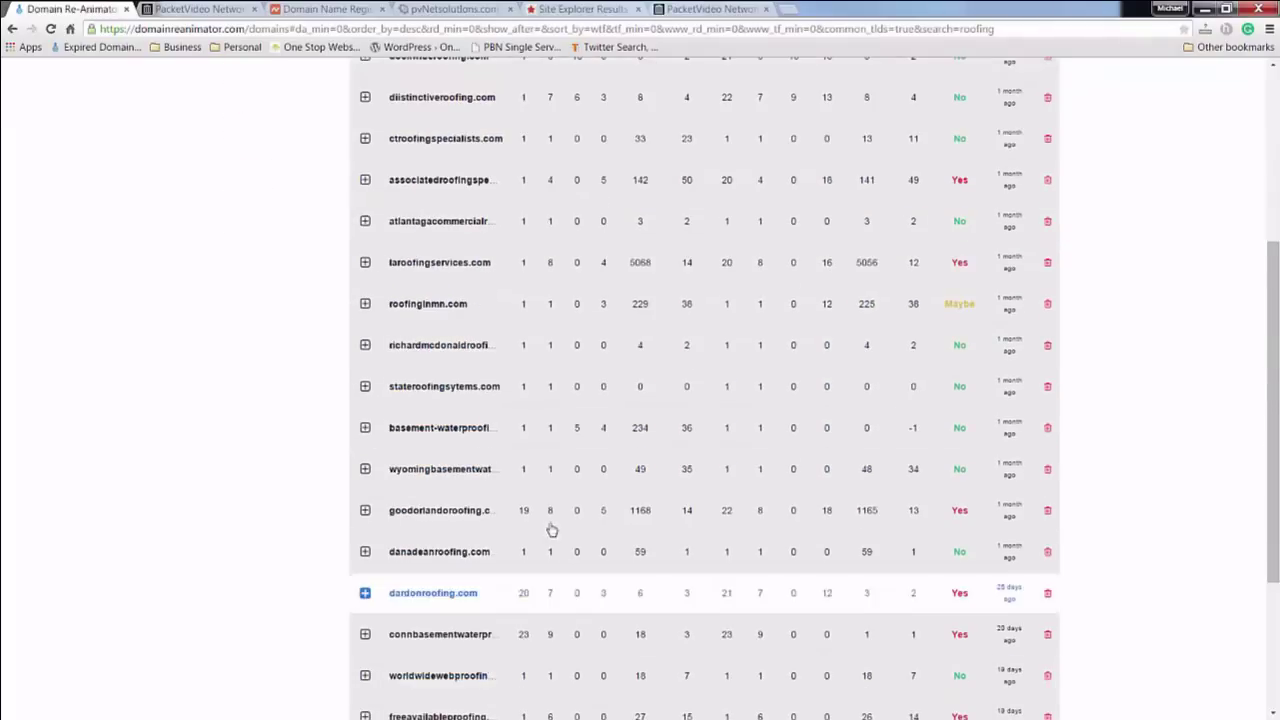
pyautogui.scroll(-3, 551, 530)
pyautogui.scroll(10, 509, 631)
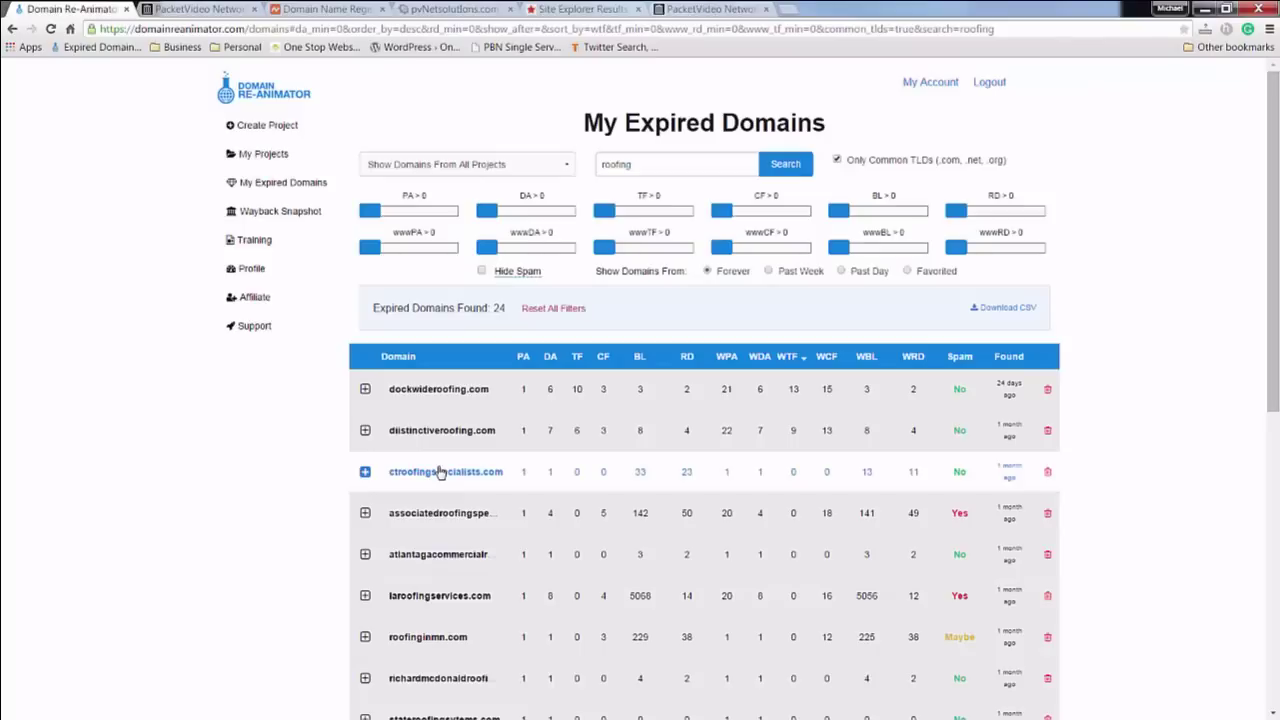
# Highlight the second roofing domain's name without its extension, and open wordpress.com in a new browser tab.
pyautogui.click(370, 432)
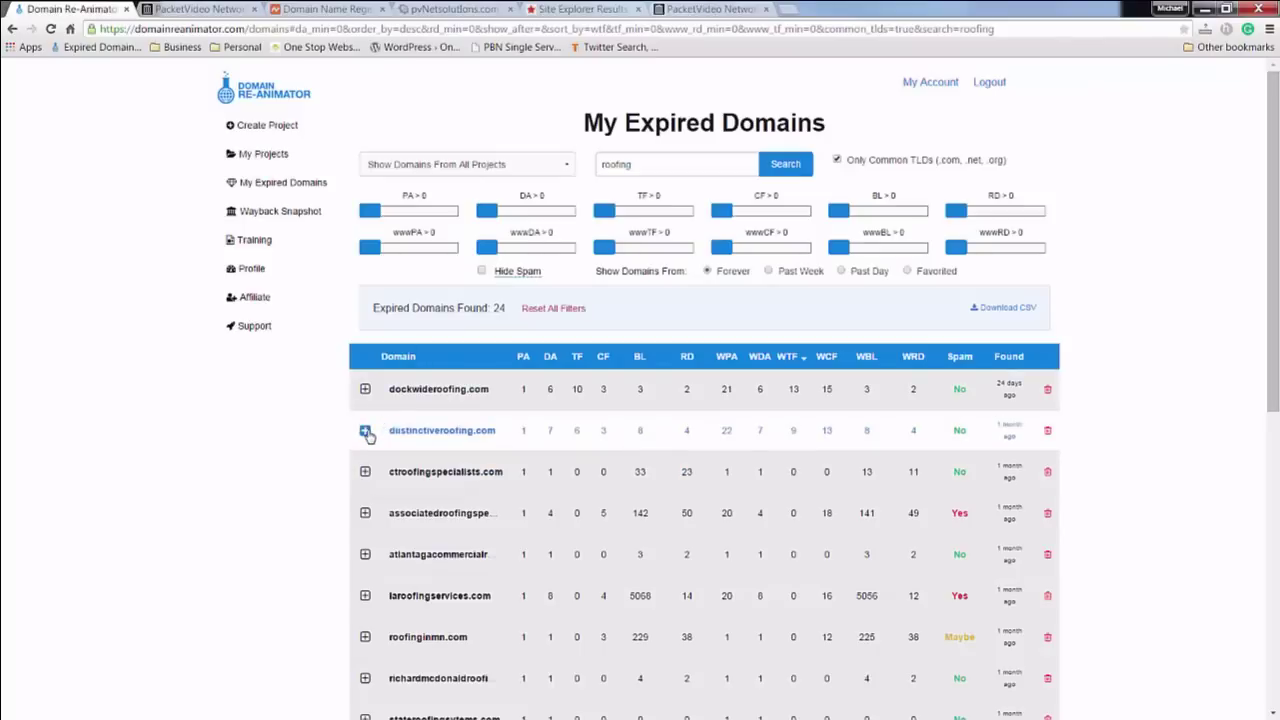
pyautogui.moveTo(390, 434); pyautogui.dragTo(468, 434)
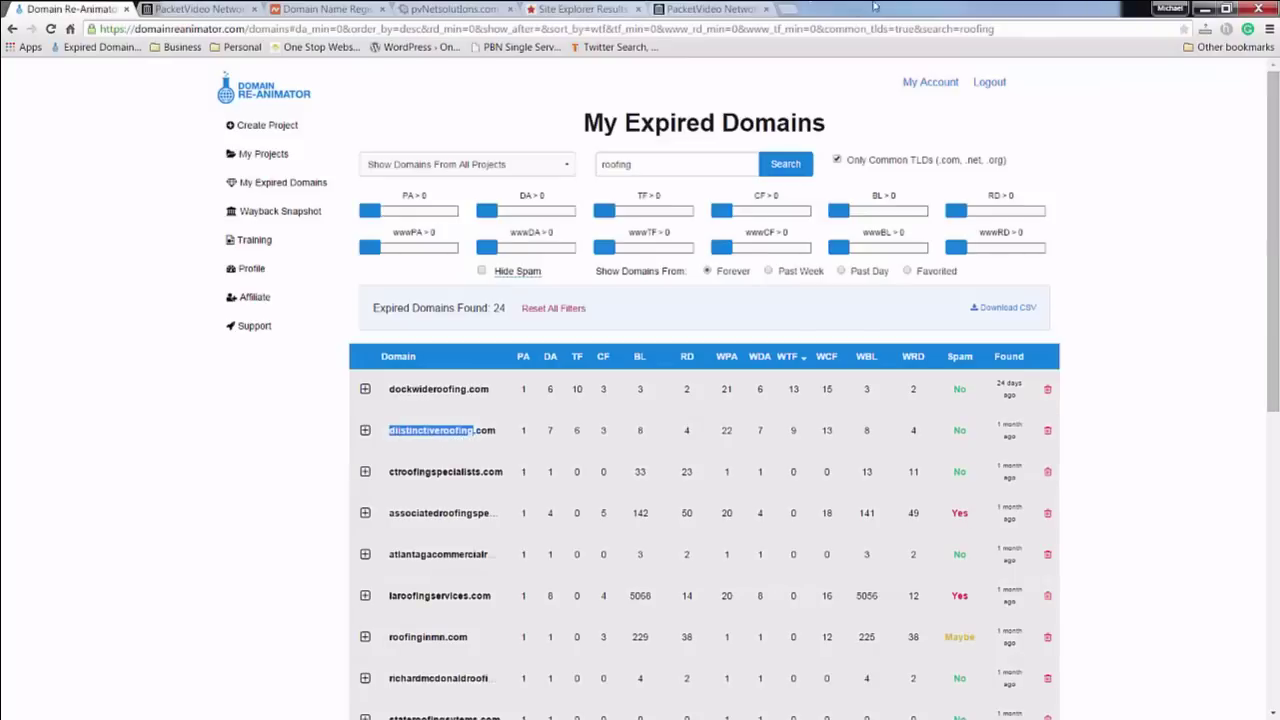
pyautogui.click(789, 10)
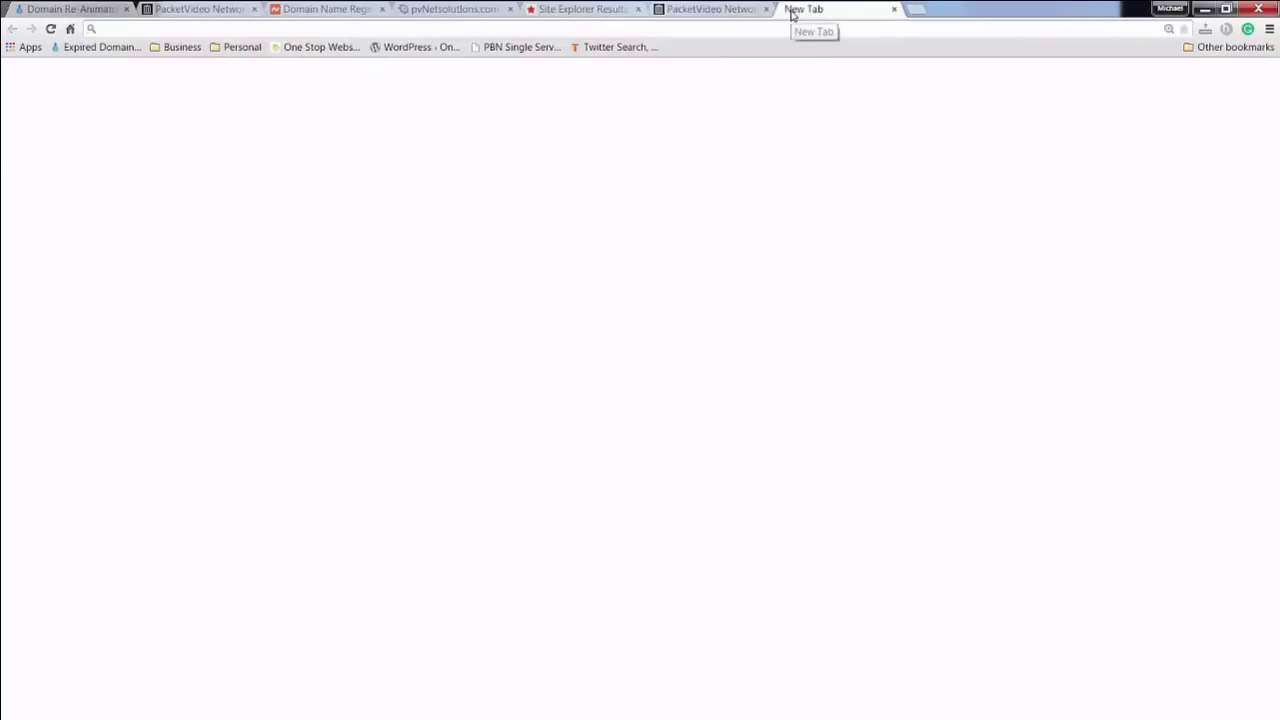
pyautogui.write('wordpress.com')
pyautogui.press('Return')
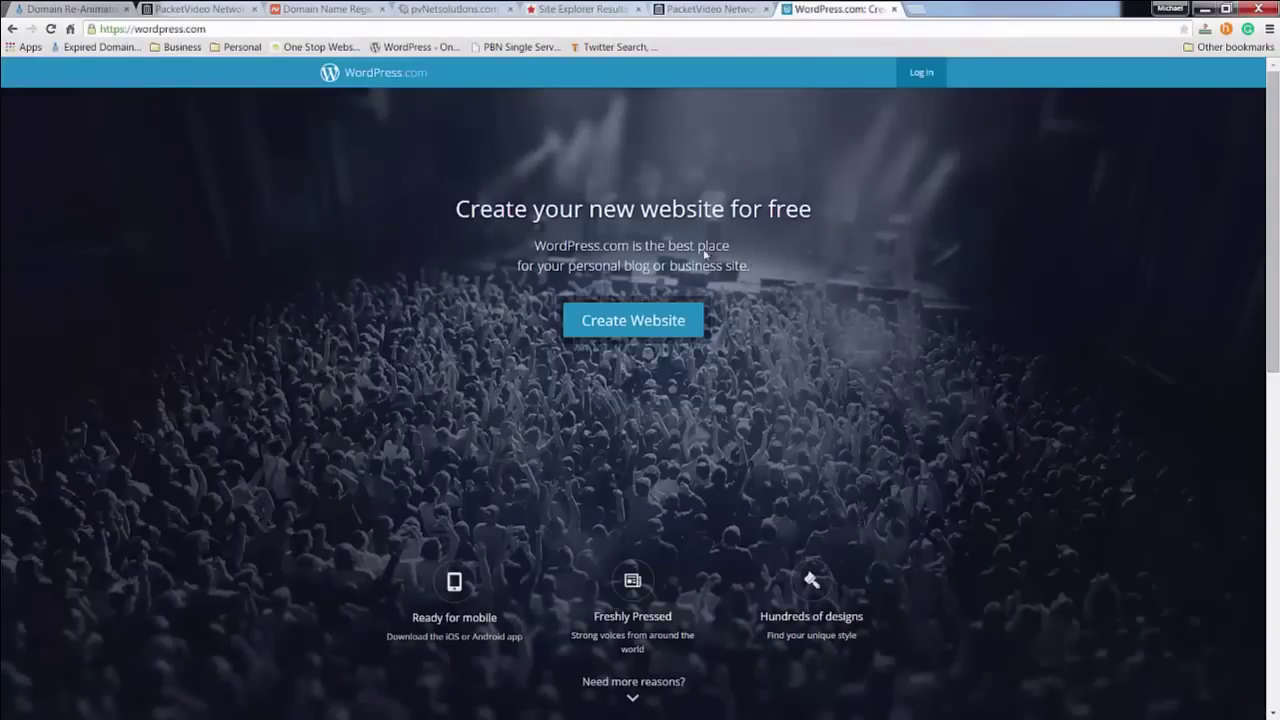
pyautogui.click(692, 318)
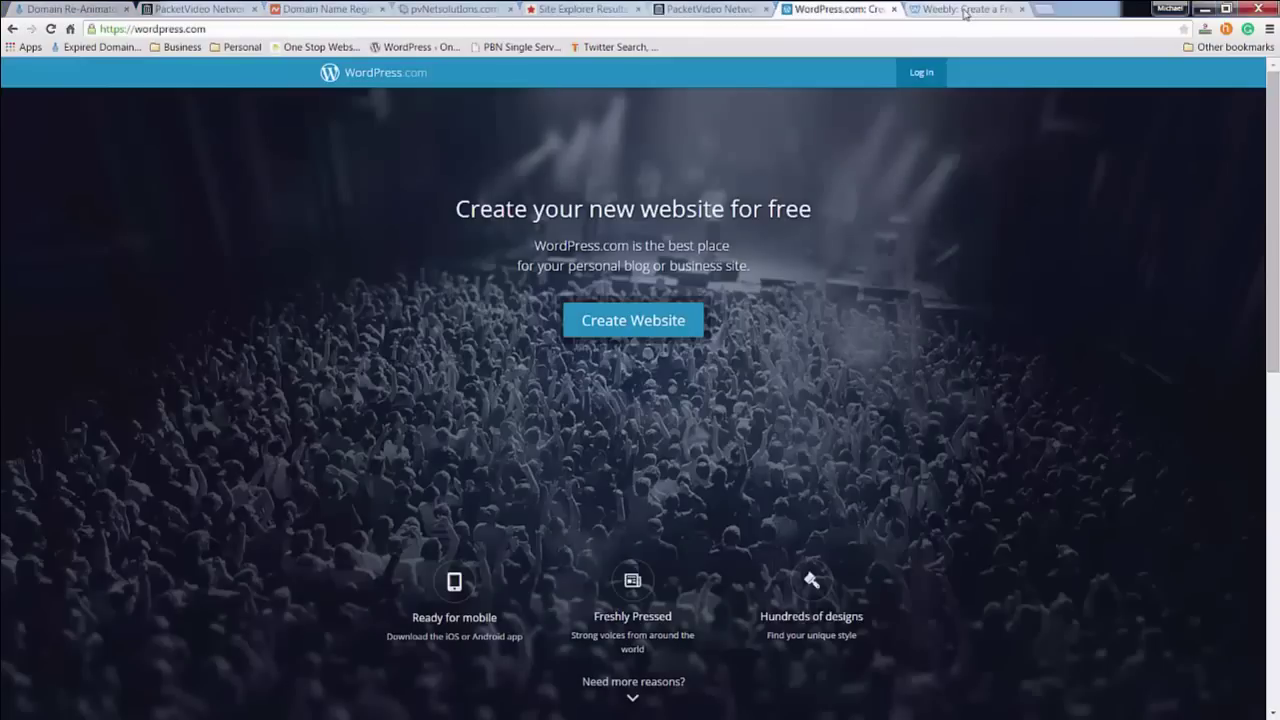
# Return to Domain Re-Animator's roofing results, clear the name highlight, and stop limiting the search to common TLDs.
pyautogui.click(735, 10)
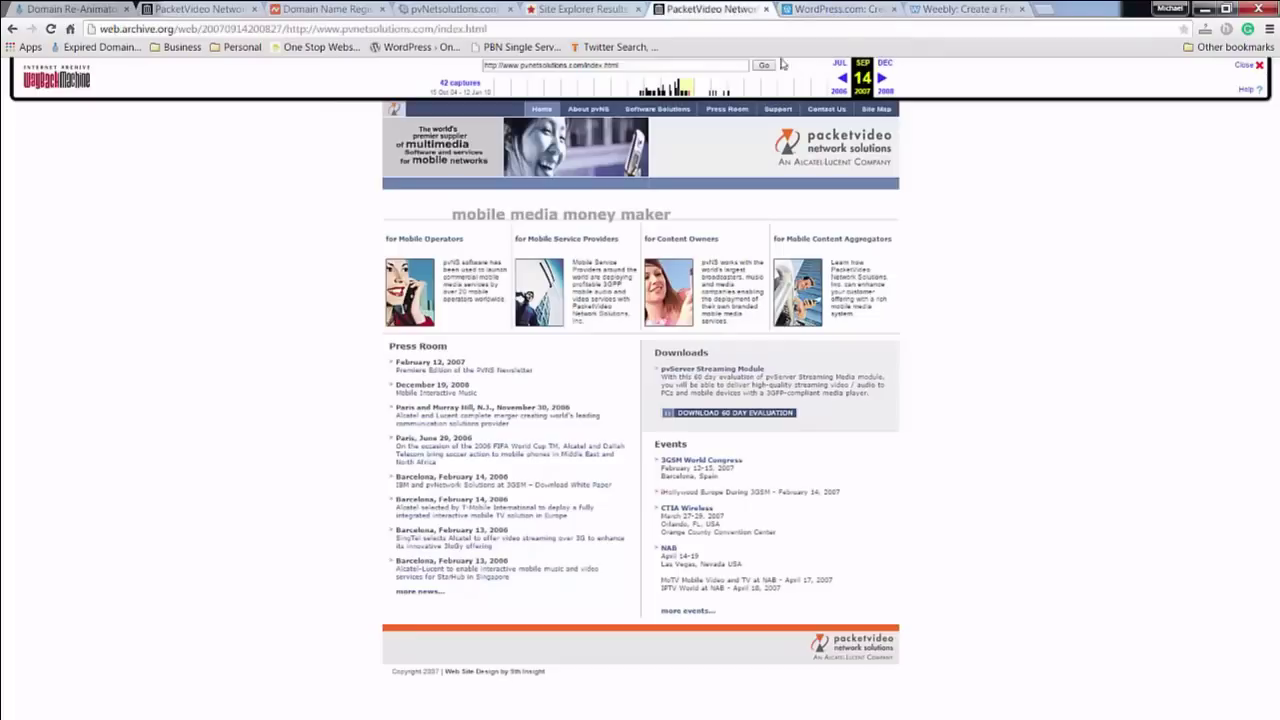
pyautogui.click(97, 10)
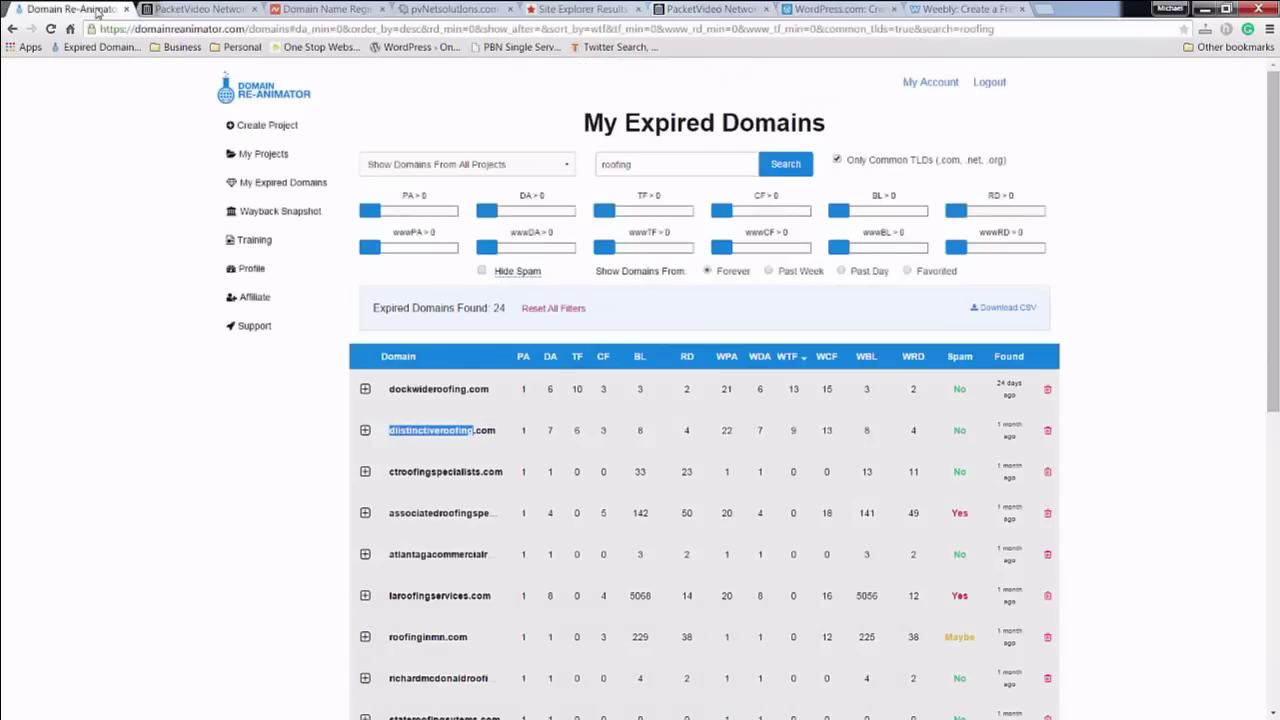
pyautogui.click(270, 492)
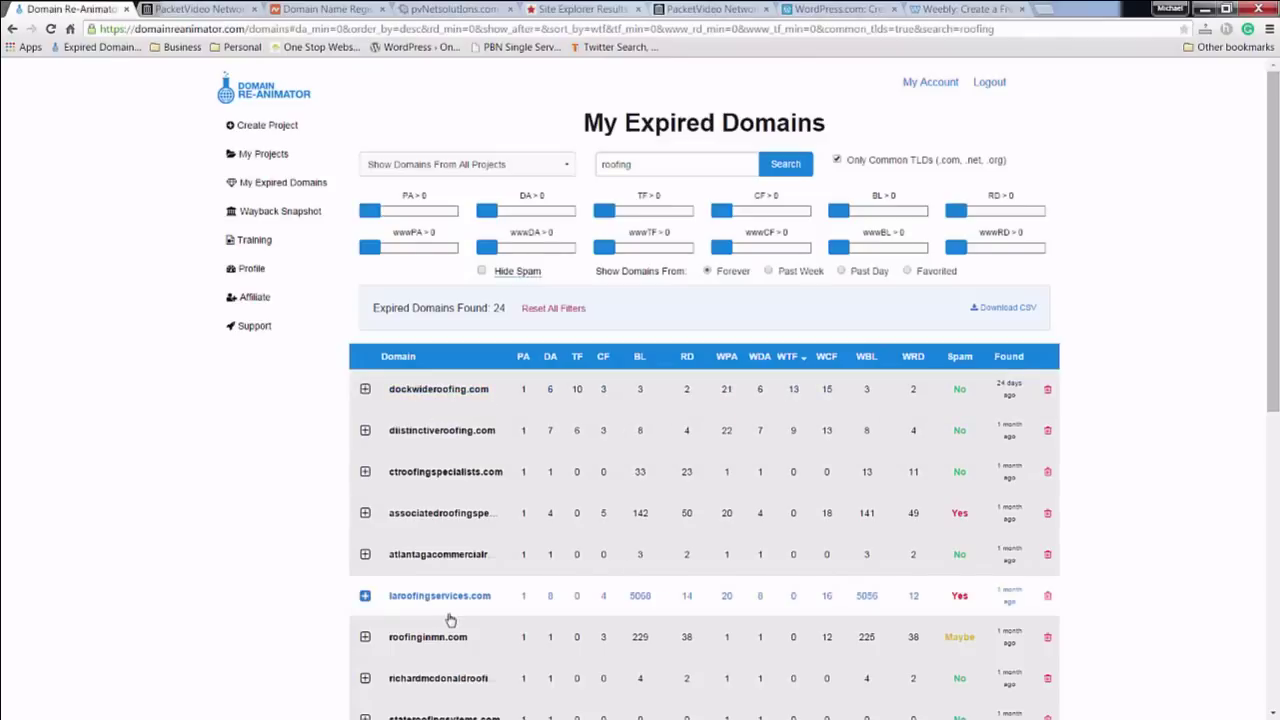
pyautogui.click(838, 160)
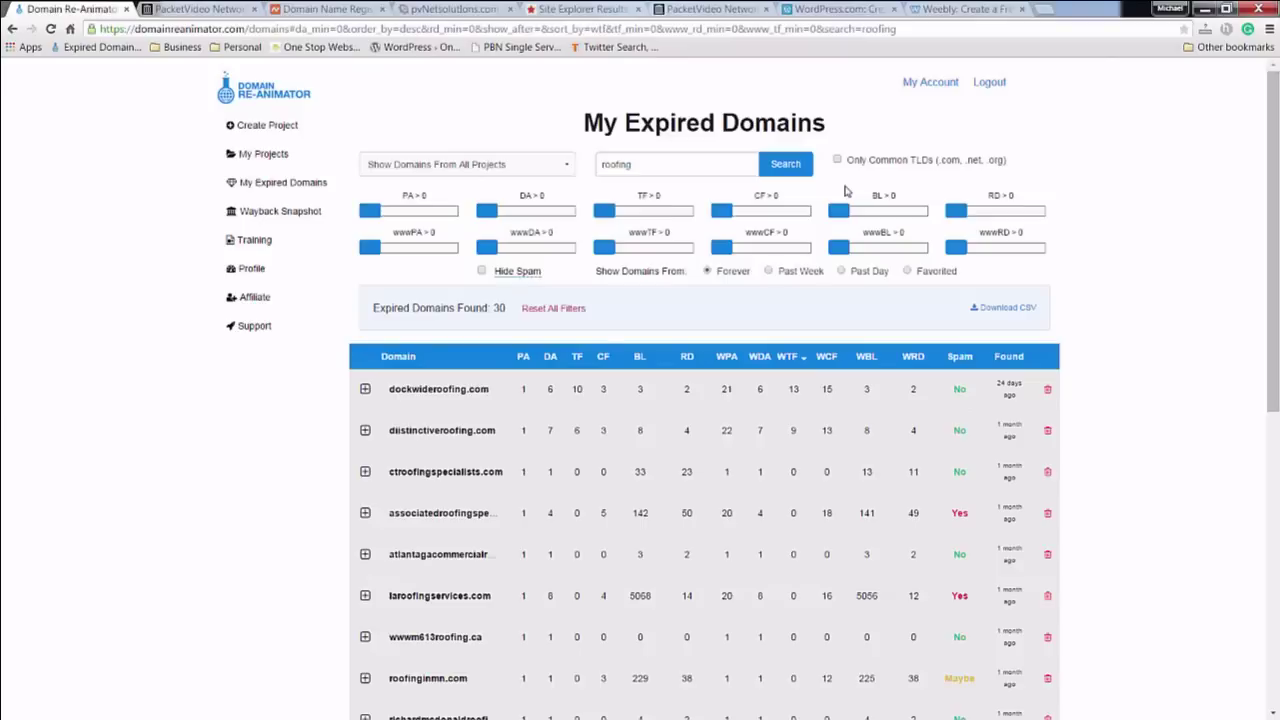
# Open Domain Re-Animator's pricing page from its home page and examine the Starter plan's monthly price.
pyautogui.click(300, 97)
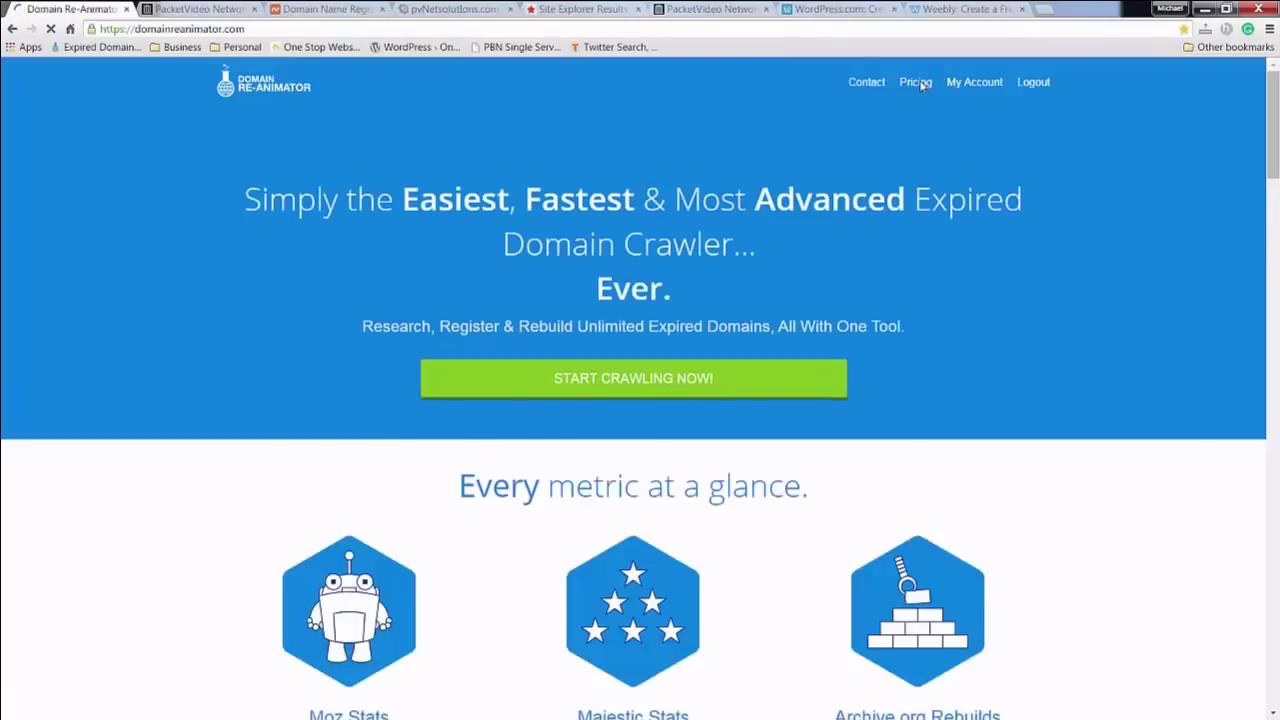
pyautogui.click(916, 82)
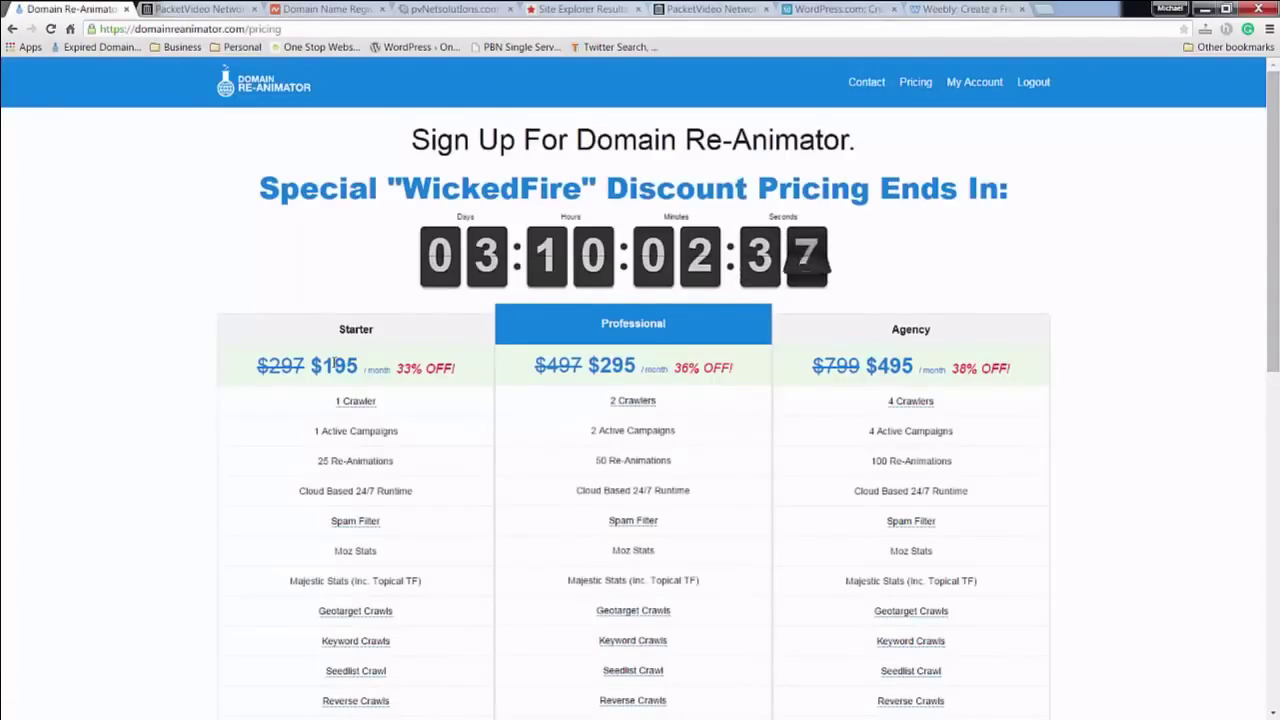
pyautogui.moveTo(322, 366); pyautogui.dragTo(357, 366)
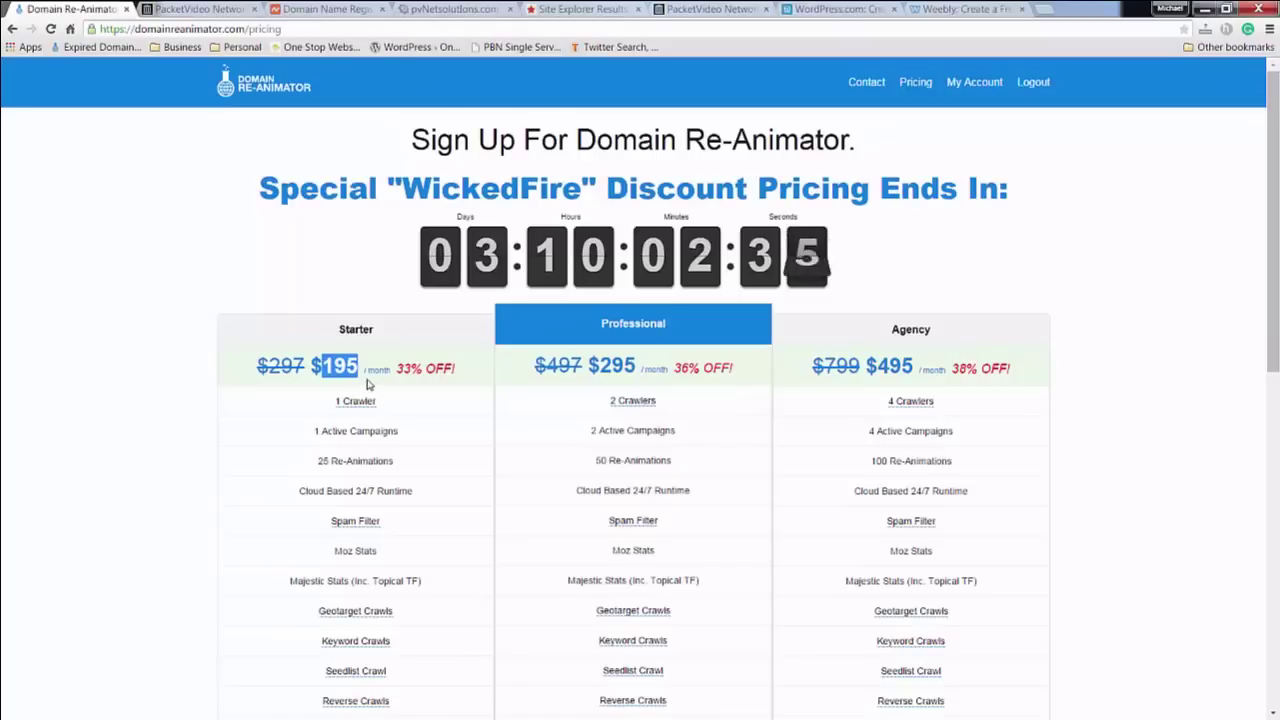
pyautogui.click(368, 385)
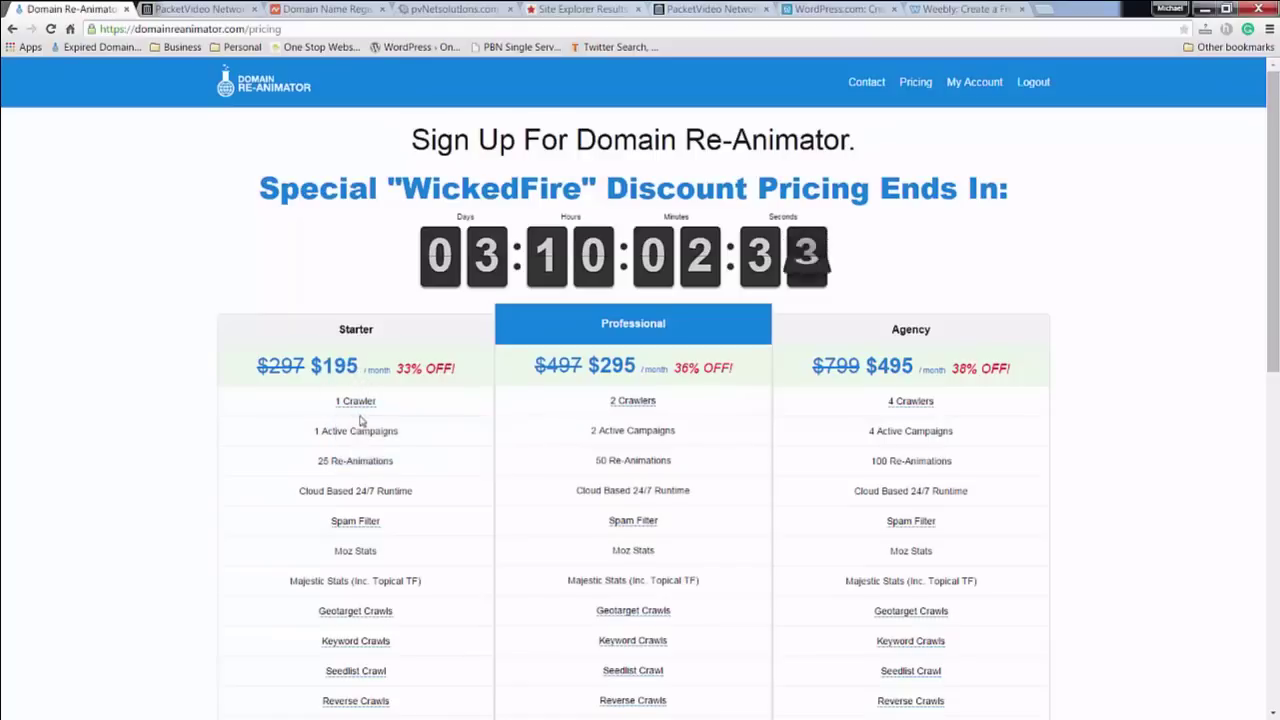
# Compare the monthly prices of the Starter, Agency and Professional plans.
pyautogui.moveTo(372, 407)
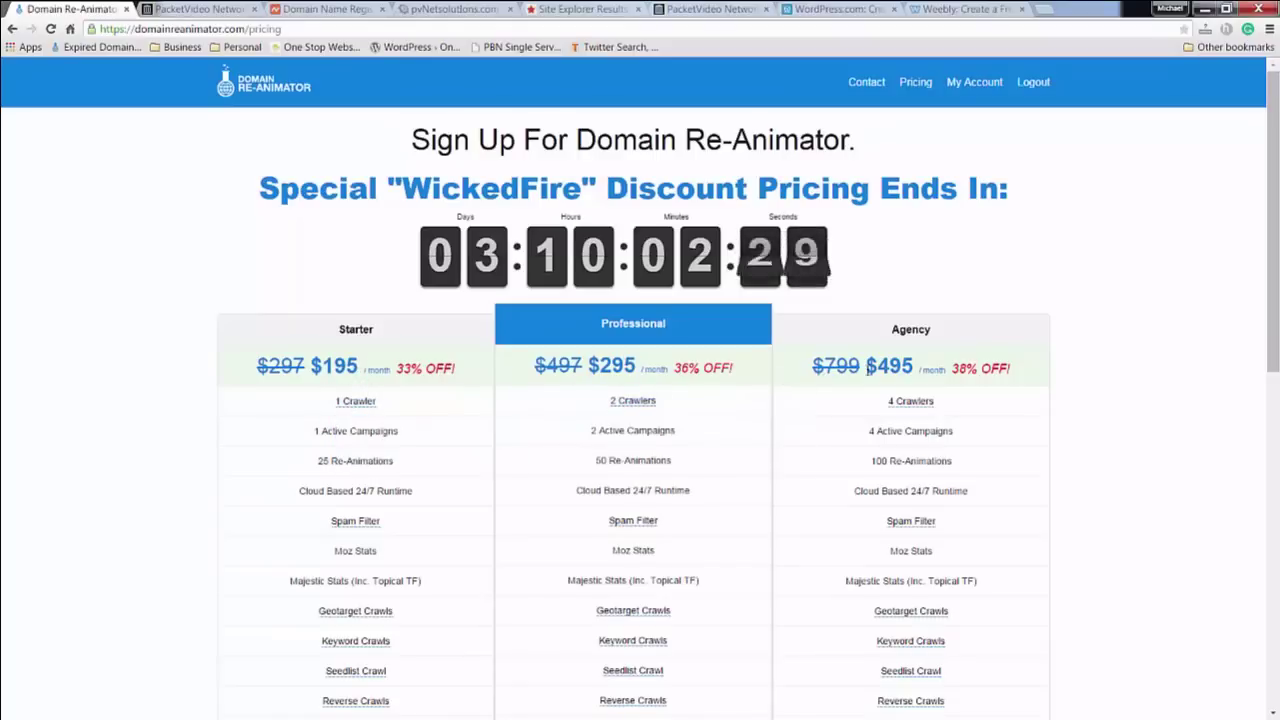
pyautogui.moveTo(912, 407)
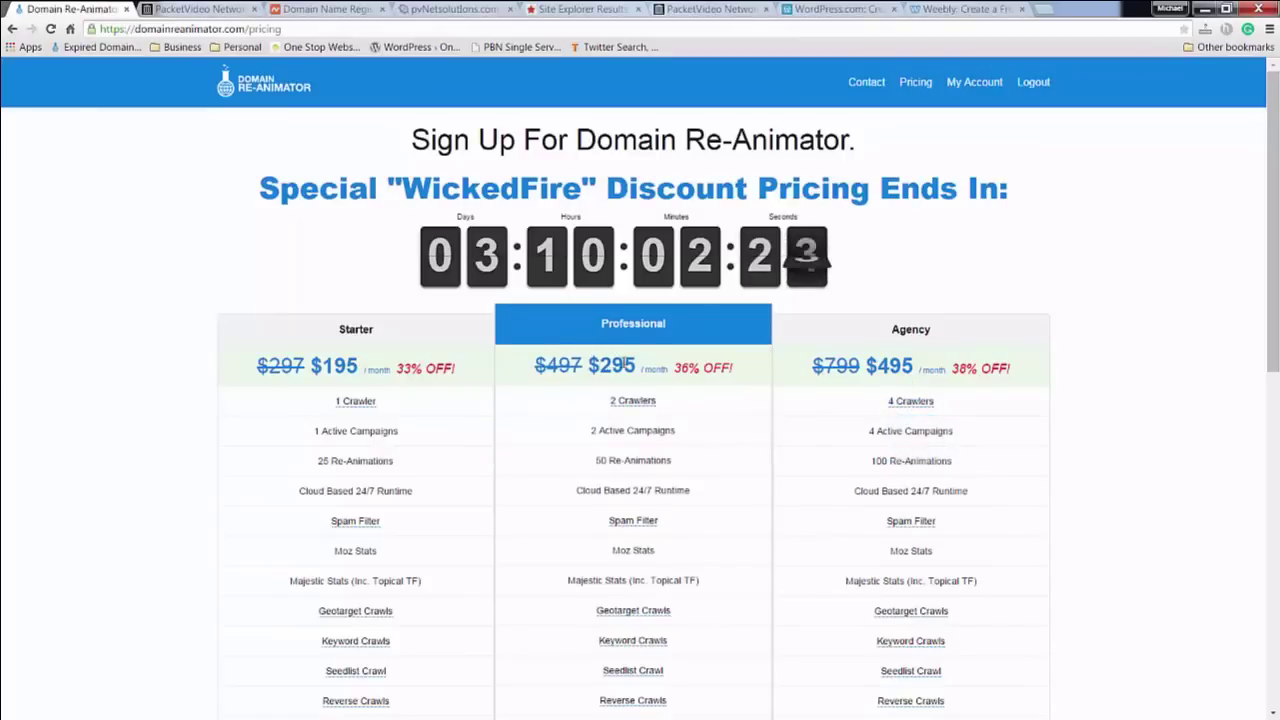
pyautogui.moveTo(630, 401)
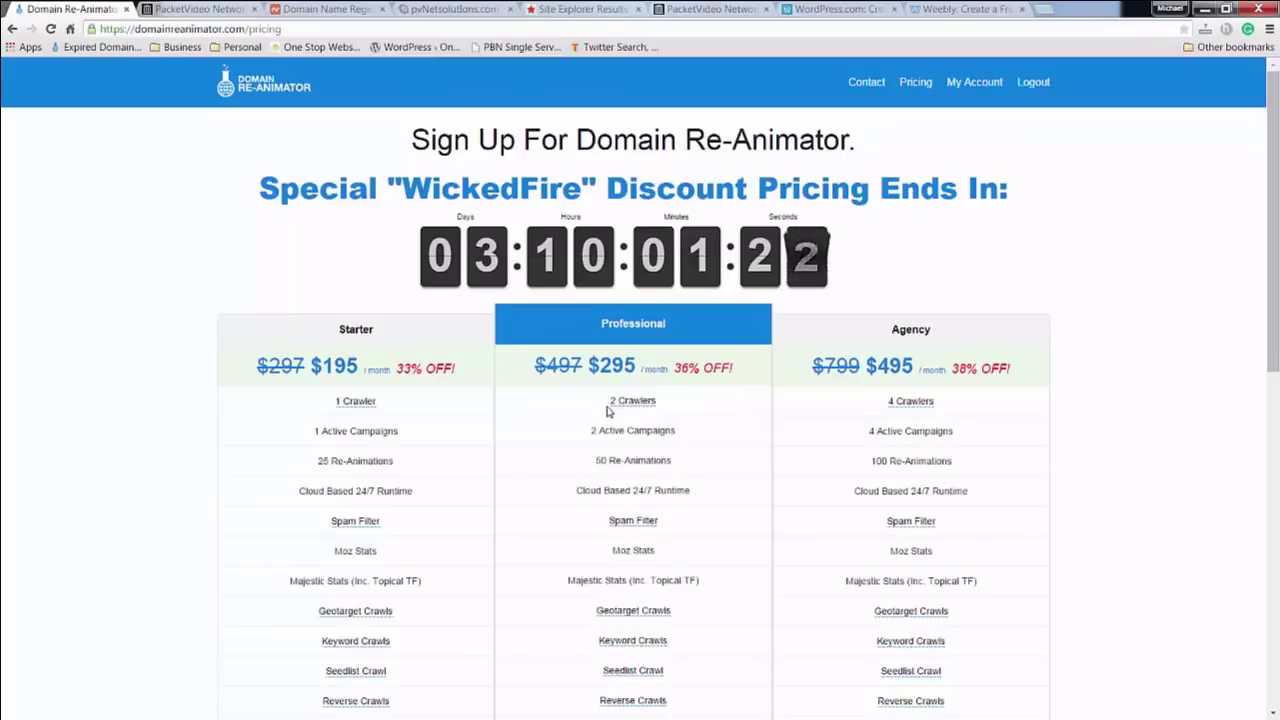
# Bring a blank Paint window over the pricing page and write the text line "Reanimator = $300" on its canvas.
pyautogui.moveTo(0, 150)
pyautogui.mouseDown()
pyautogui.moveTo(766, 157)
pyautogui.moveTo(733, 157)
pyautogui.moveTo(745, 159)
pyautogui.mouseUp()
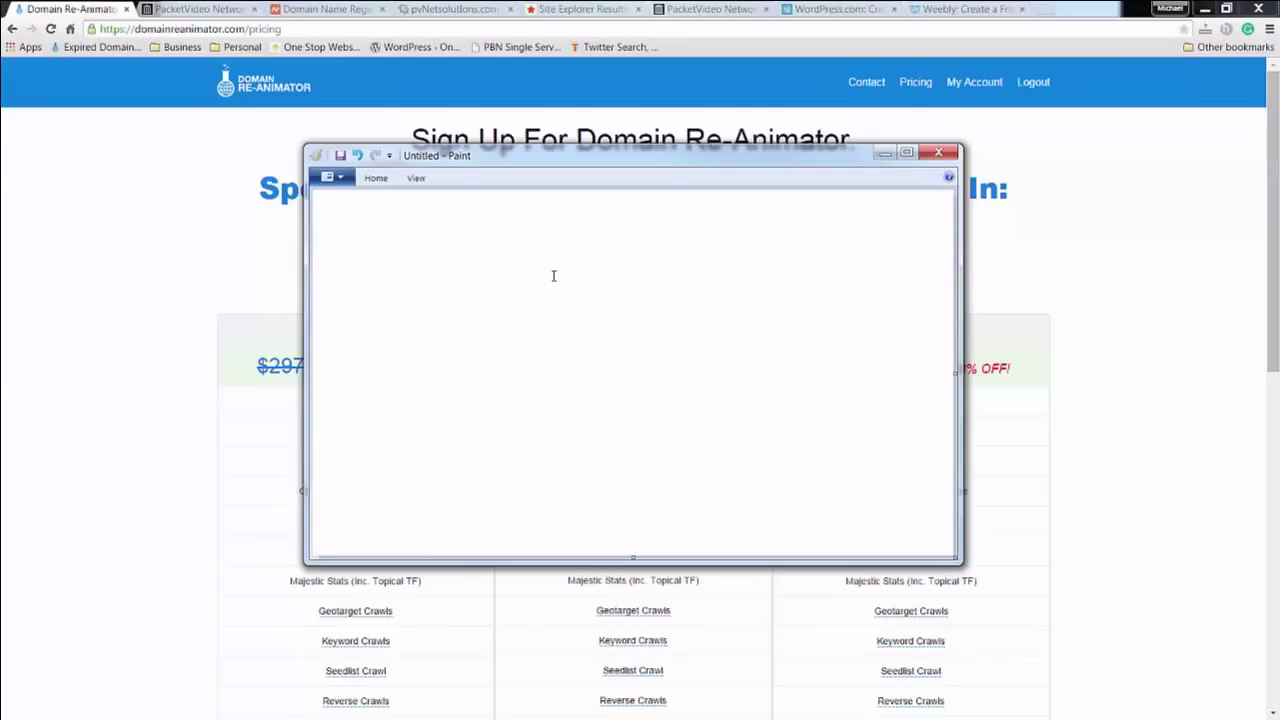
pyautogui.click(443, 250)
pyautogui.write('Re')
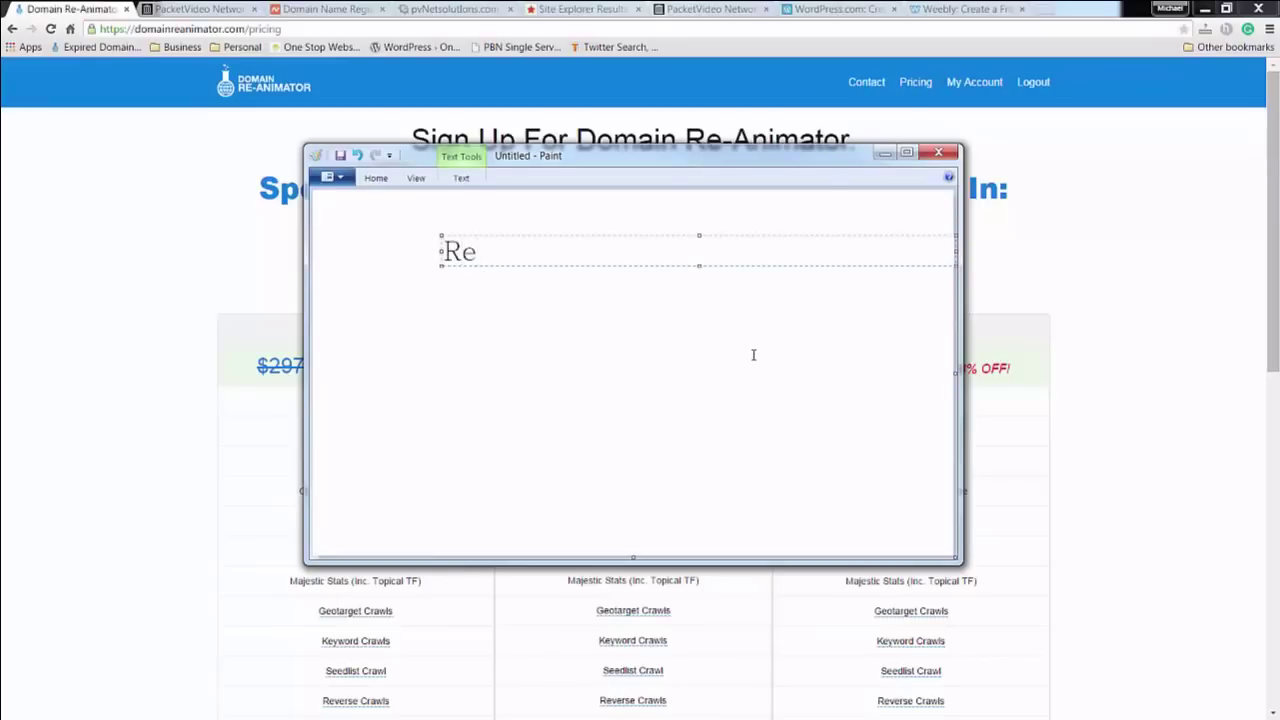
pyautogui.write('animator ')
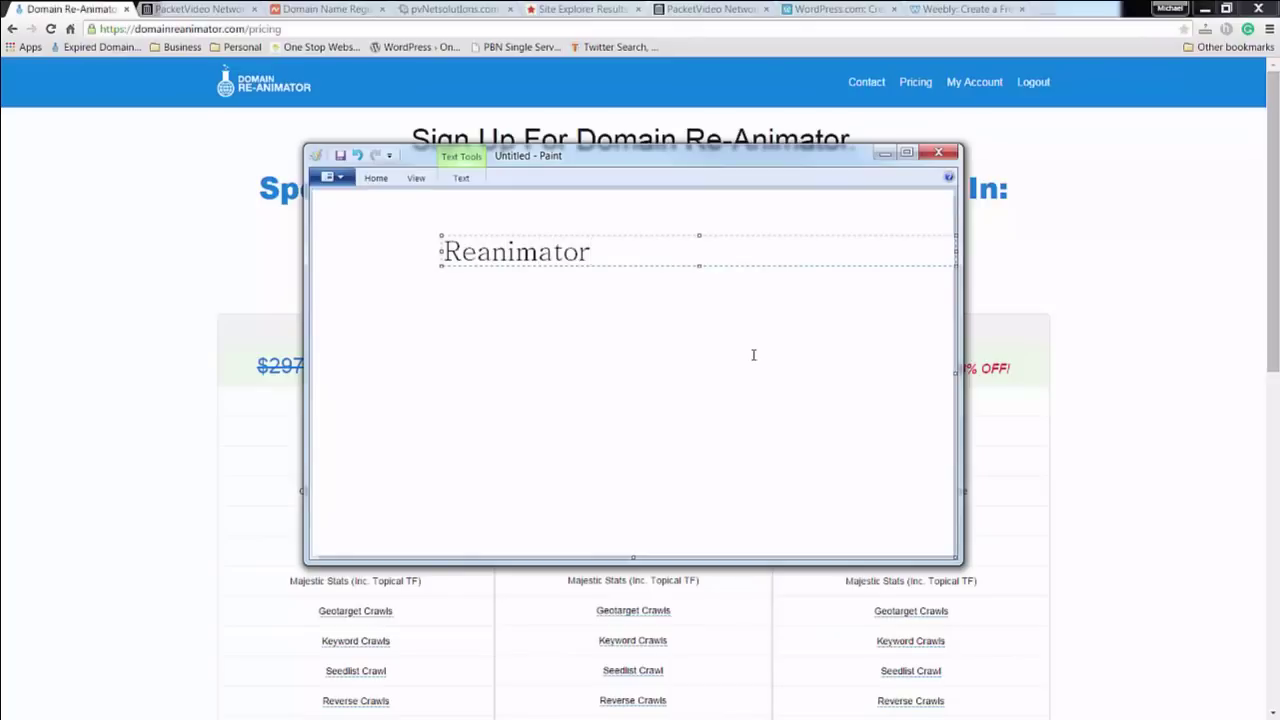
pyautogui.write('+')
pyautogui.press('BackSpace')
pyautogui.write('= $300')
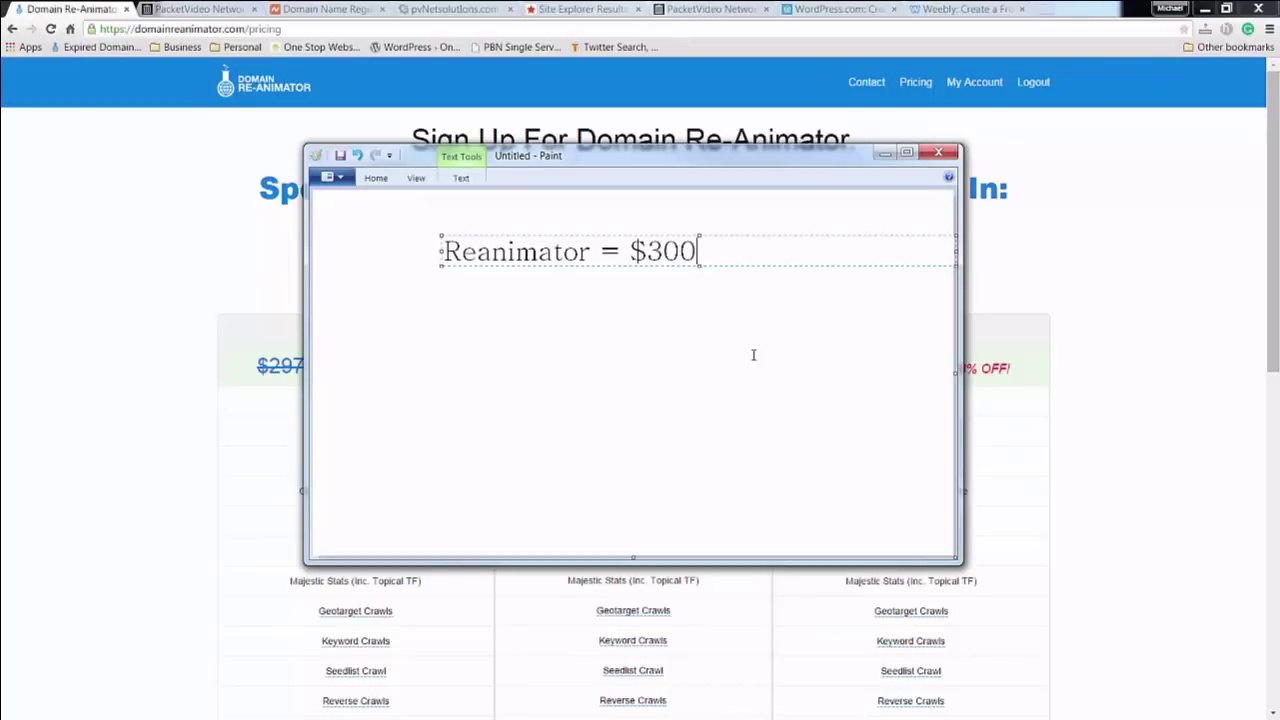
# Add the lines "20 Domains = $200" and "Total = $500" below the Reanimator line.
pyautogui.press('Return')
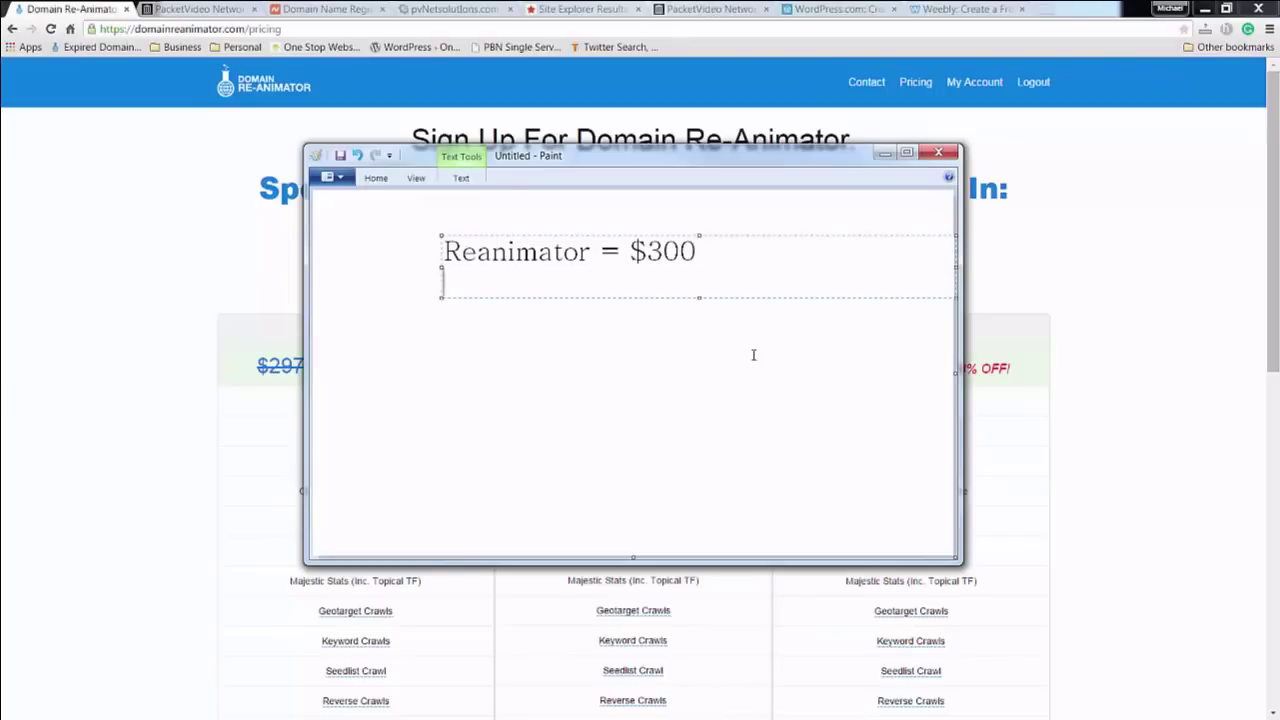
pyautogui.write('20 Doma')
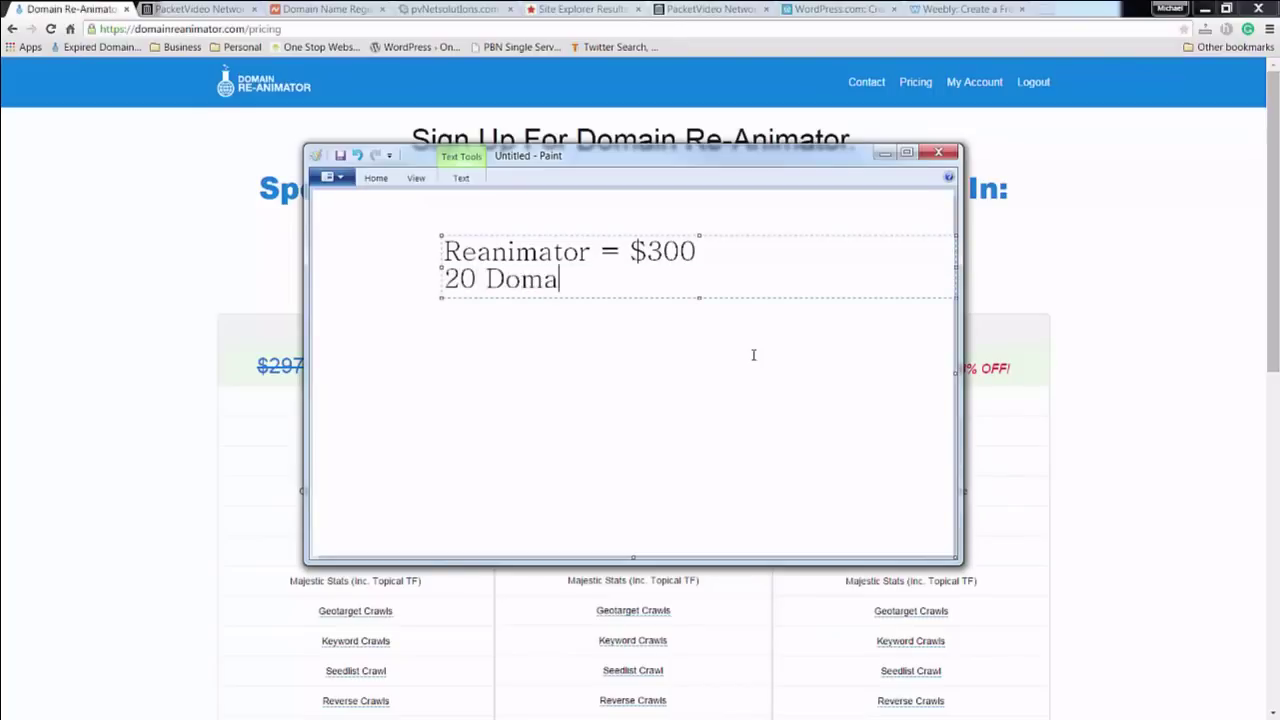
pyautogui.write('ins =')
pyautogui.write('$200')
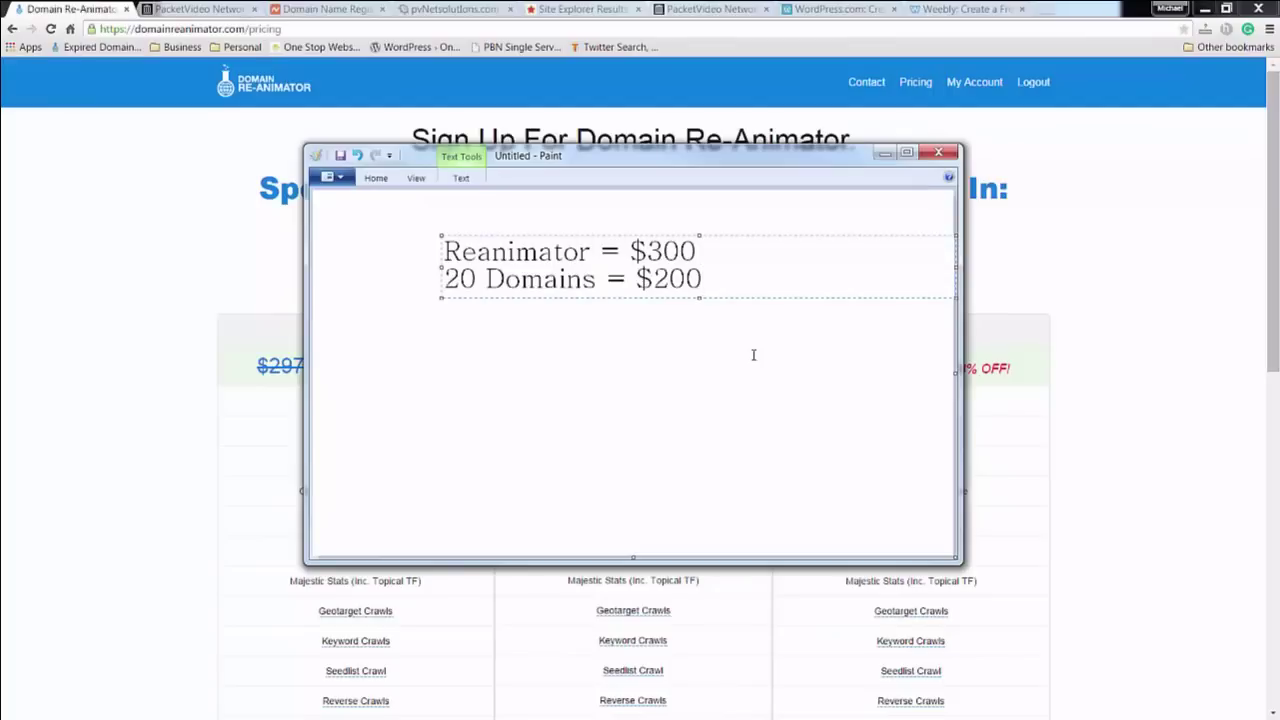
pyautogui.press('Return')
pyautogui.write('Tota')
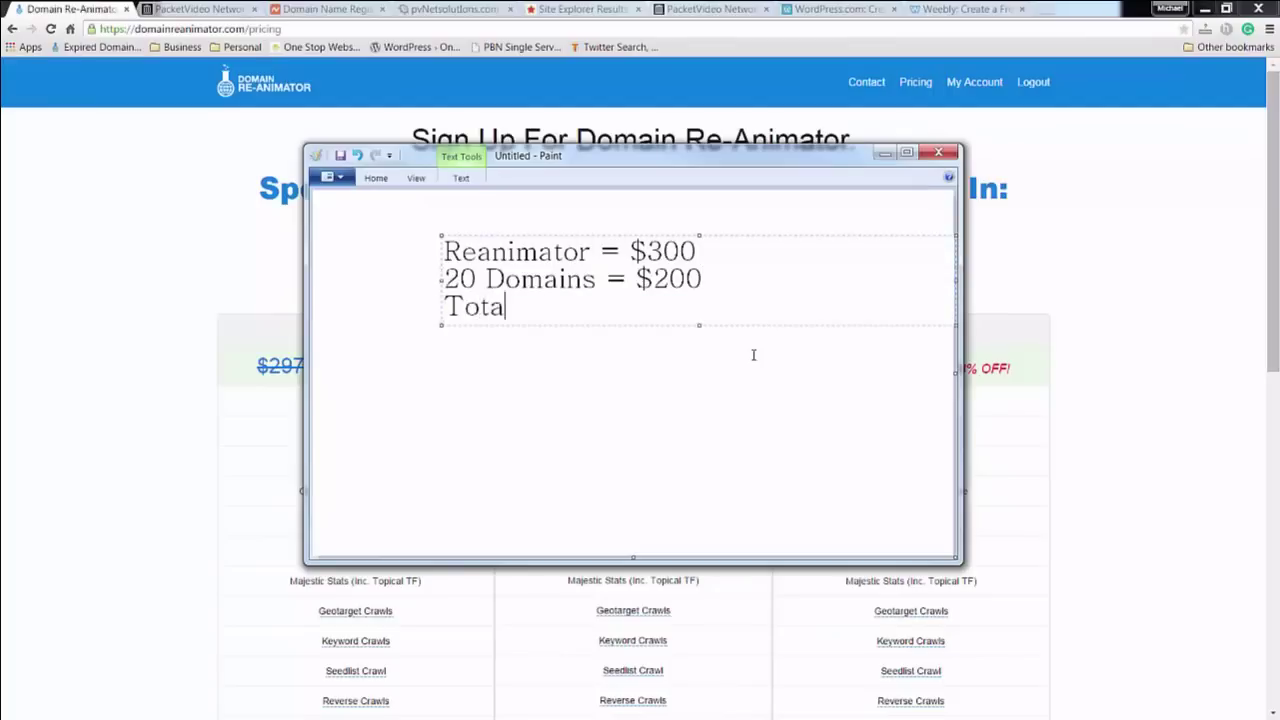
pyautogui.write('l = $500')
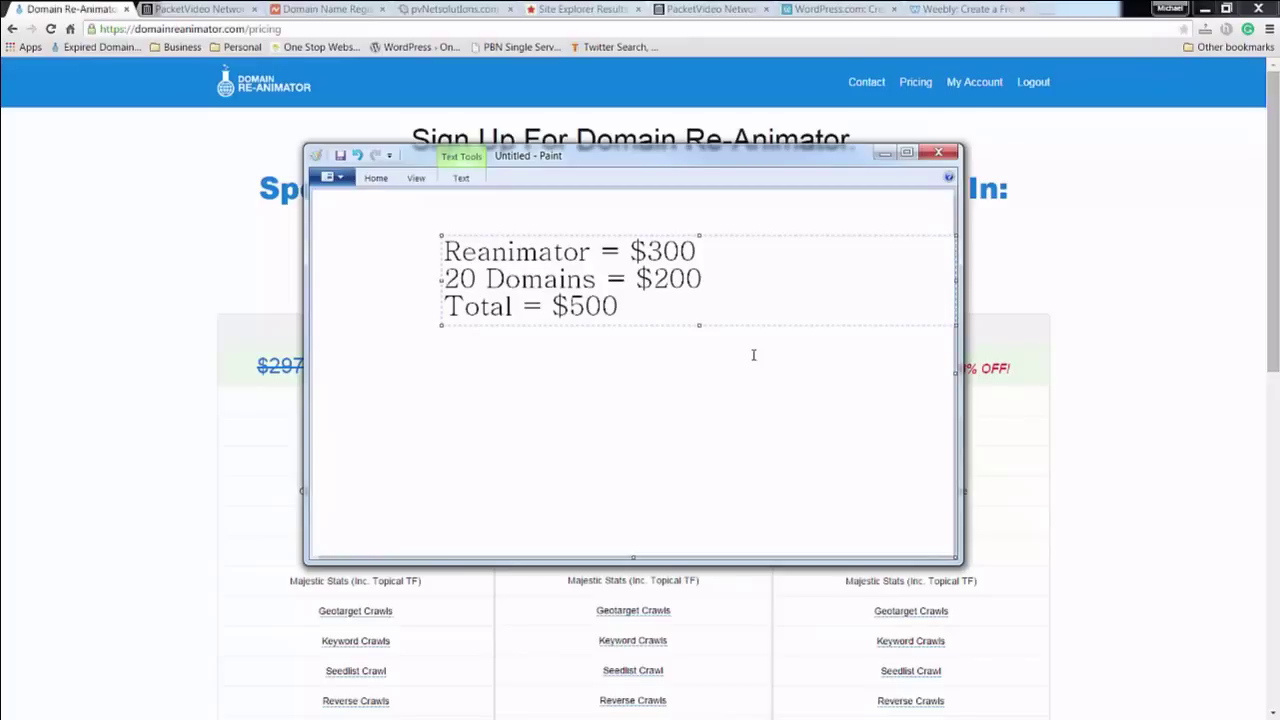
# Leave a blank line and add "Sell Links 1 Time Payment $25", removing the stray comma from "Payment".
pyautogui.press('Return')
pyautogui.press('Return')
pyautogui.write('Sell Li')
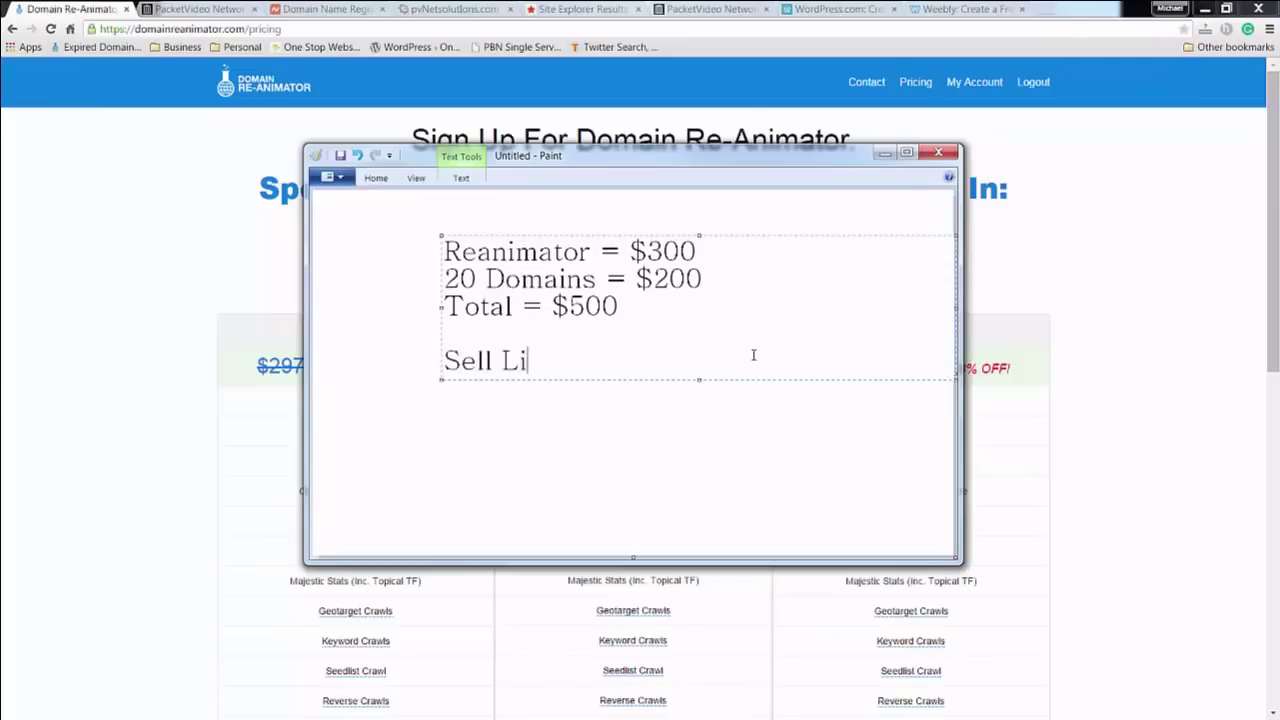
pyautogui.write('nks 1 Time Pay,ment $')
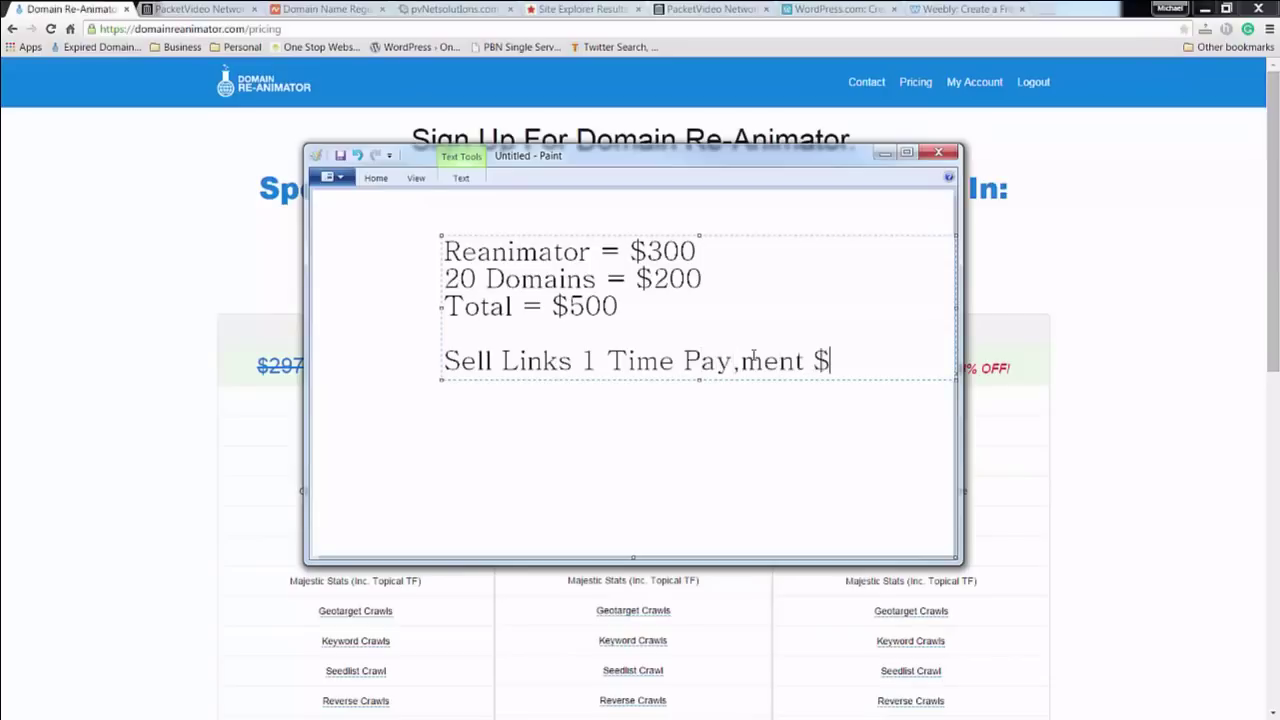
pyautogui.write('25')
pyautogui.press('Left')
pyautogui.press('Left')
pyautogui.press('Left')
pyautogui.press('Left')
pyautogui.press('Left')
pyautogui.press('Left')
pyautogui.press('Left')
pyautogui.press('Left')
pyautogui.press('BackSpace')
pyautogui.press('Right')
pyautogui.press('Right')
pyautogui.press('Right')
pyautogui.press('Right')
pyautogui.press('Right')
pyautogui.press('Right')
pyautogui.press('Right')
pyautogui.press('Right')
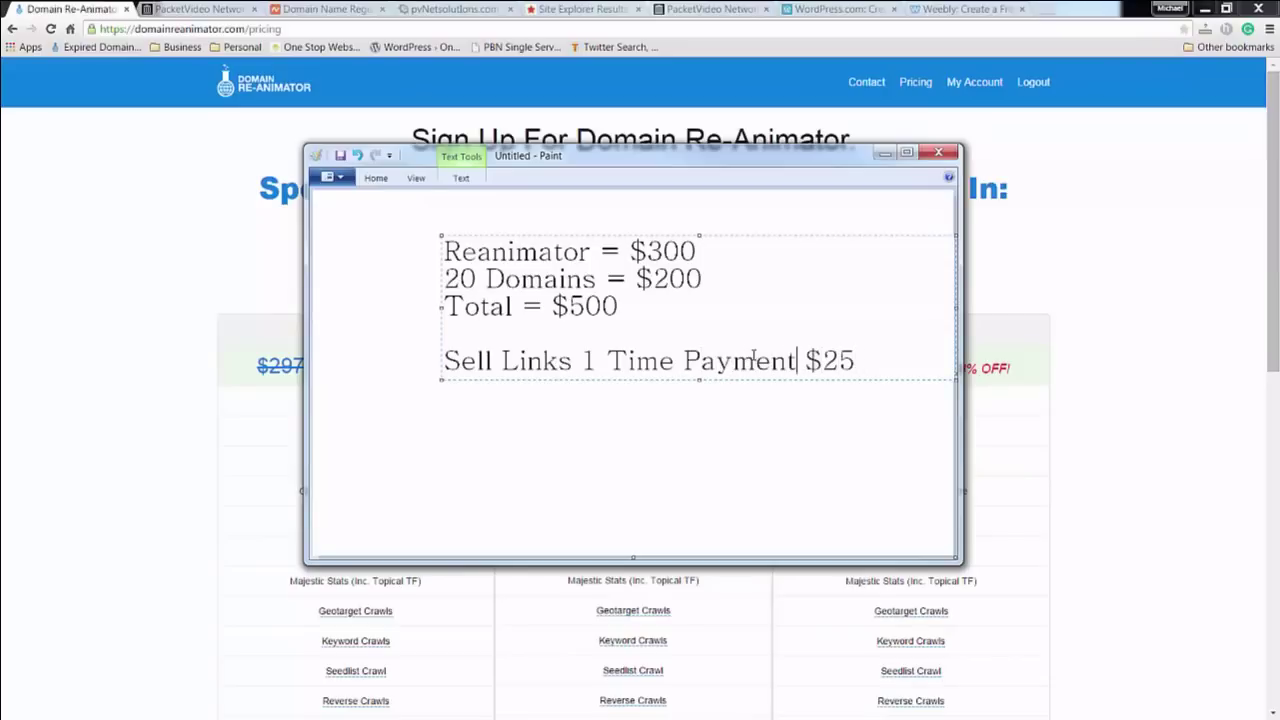
# Leave a blank line below the link-selling text and add "5 x $10 = $50".
pyautogui.press('Return')
pyautogui.press('Return')
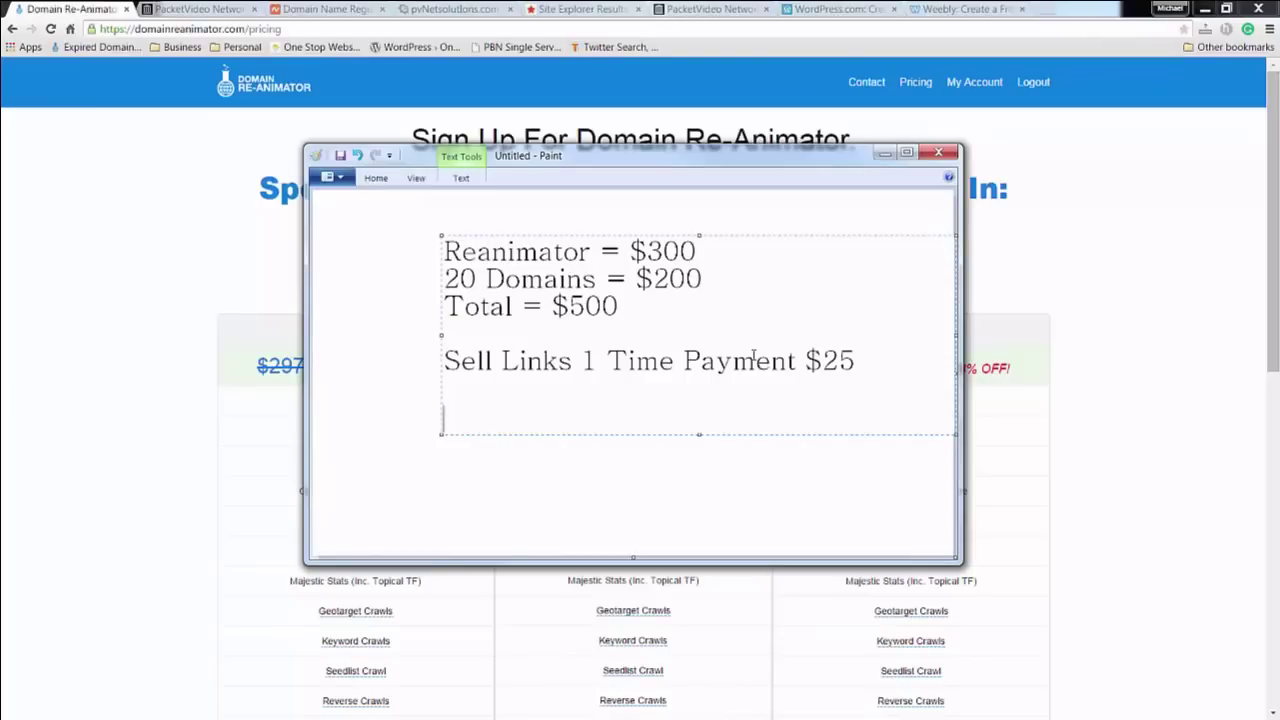
pyautogui.write('5 x $10')
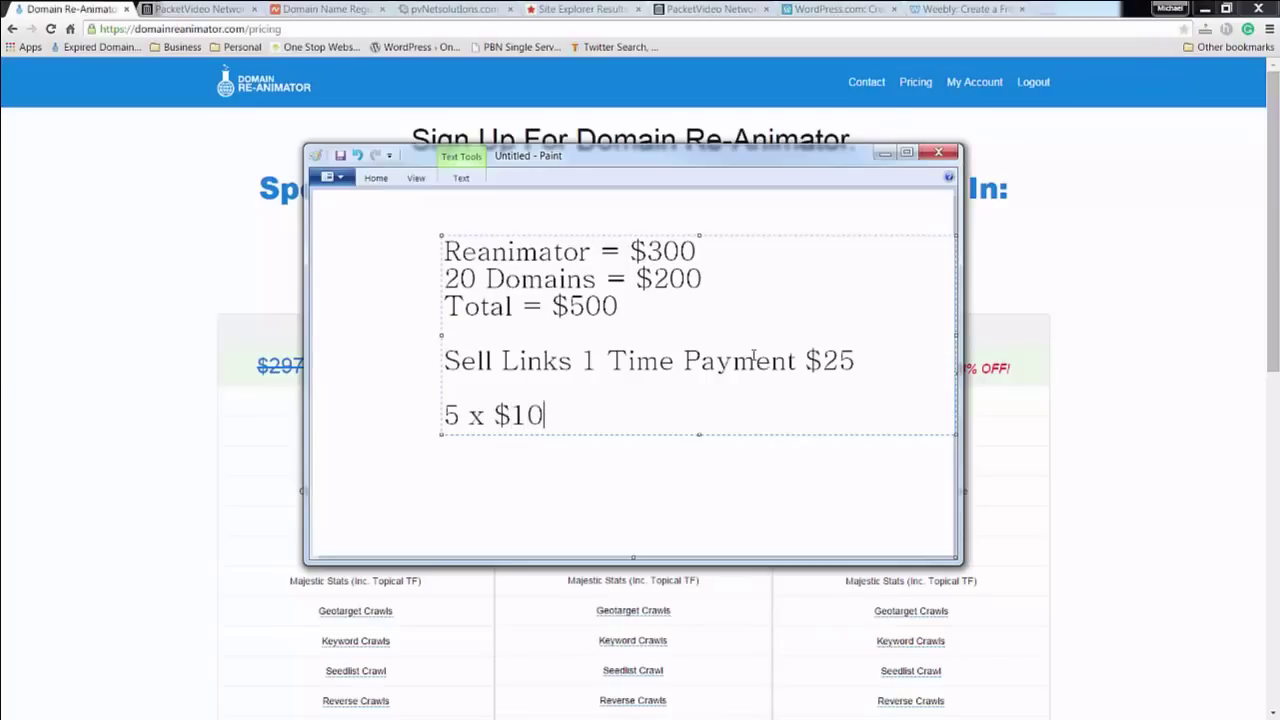
pyautogui.write(' = ')
pyautogui.write('%')
pyautogui.press('BackSpace')
pyautogui.write('$50')
# Add a second calculation line reading "5 x $10 = $50 + $50 = $100".
pyautogui.press('Return')
pyautogui.press('Return')
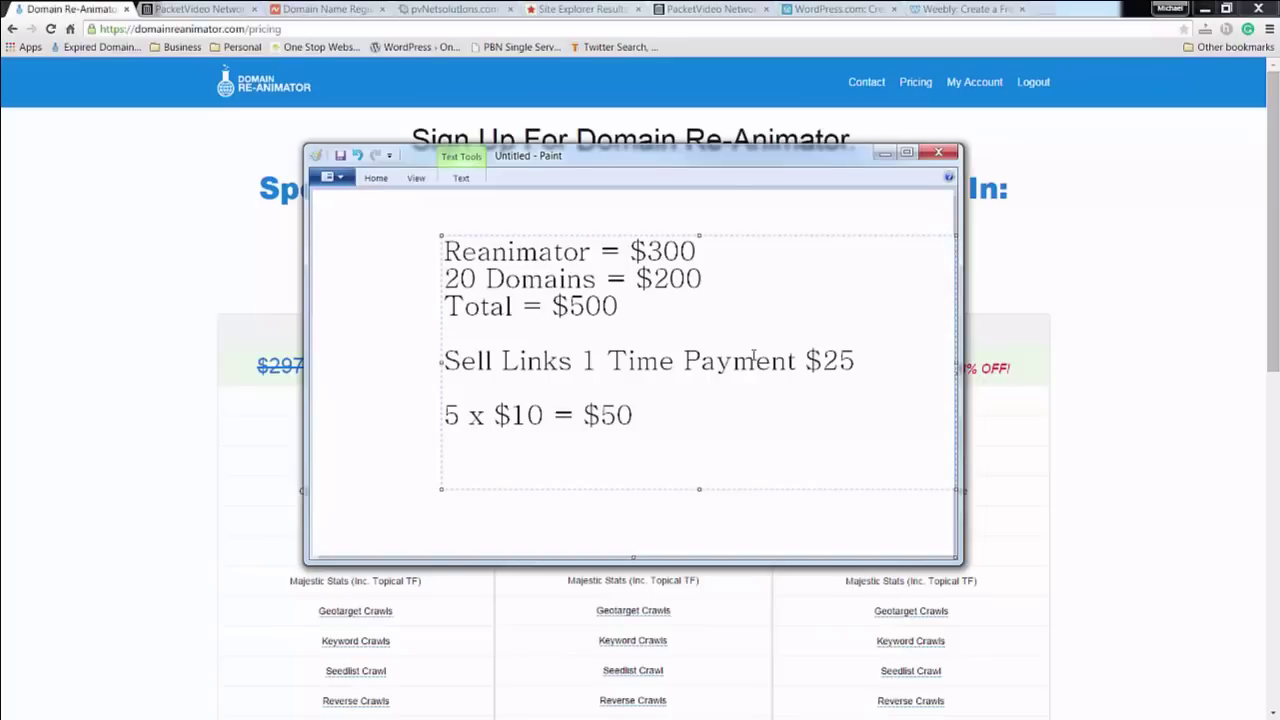
pyautogui.write('5 x $10 +')
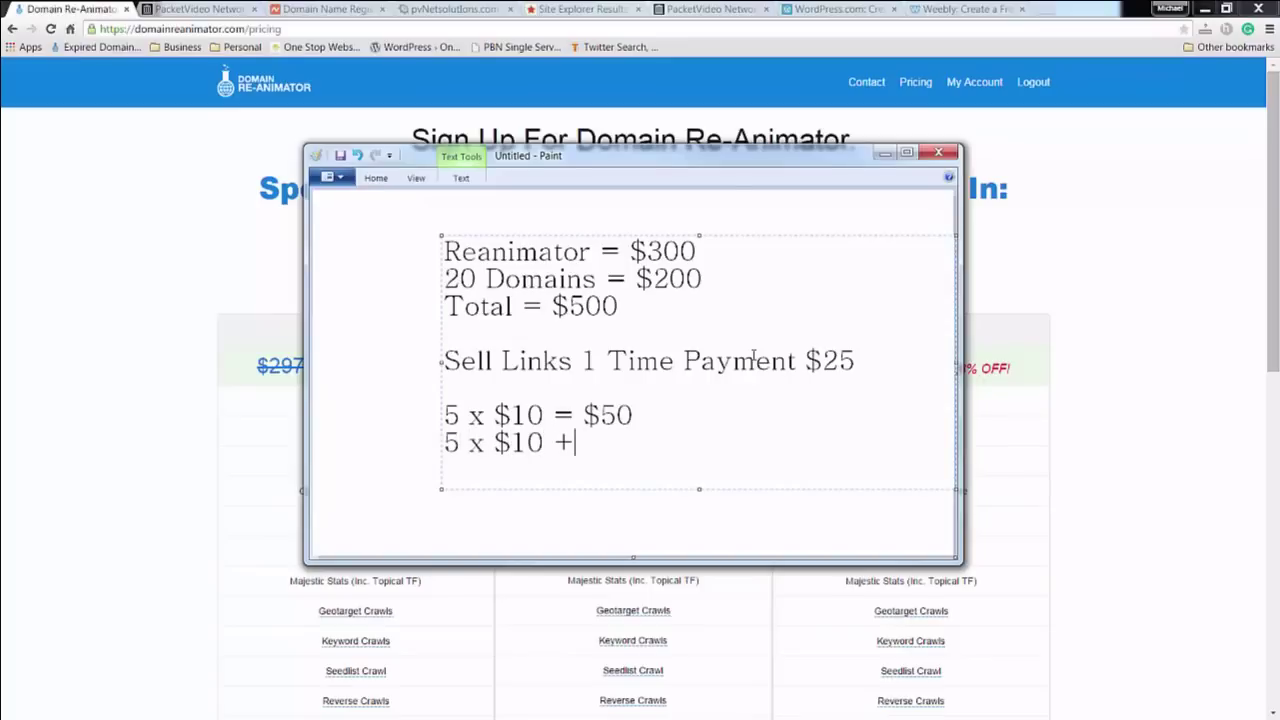
pyautogui.press('BackSpace')
pyautogui.press('BackSpace')
pyautogui.write('= $50 + $50')
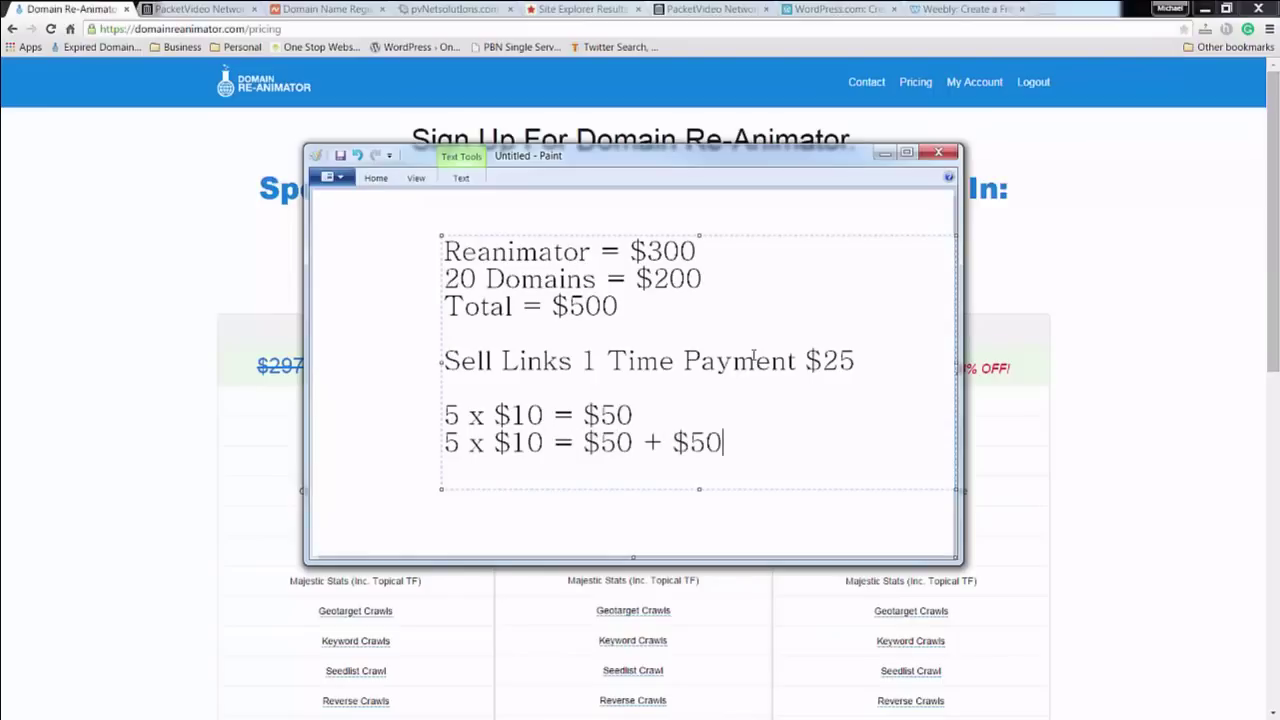
pyautogui.write(' +')
pyautogui.press('BackSpace')
pyautogui.write('= $100')
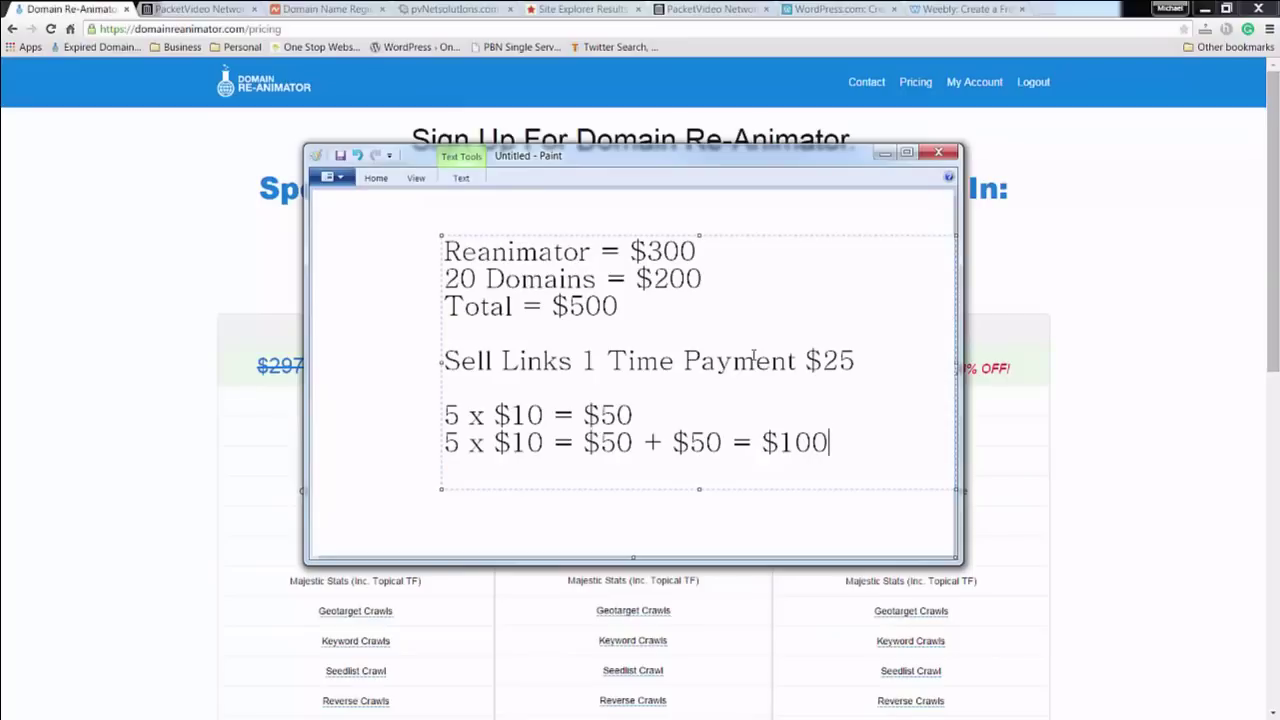
# Leave a blank line under the two calculations and add the amount "$2,000".
pyautogui.press('Return')
pyautogui.press('Return')
pyautogui.write('$')
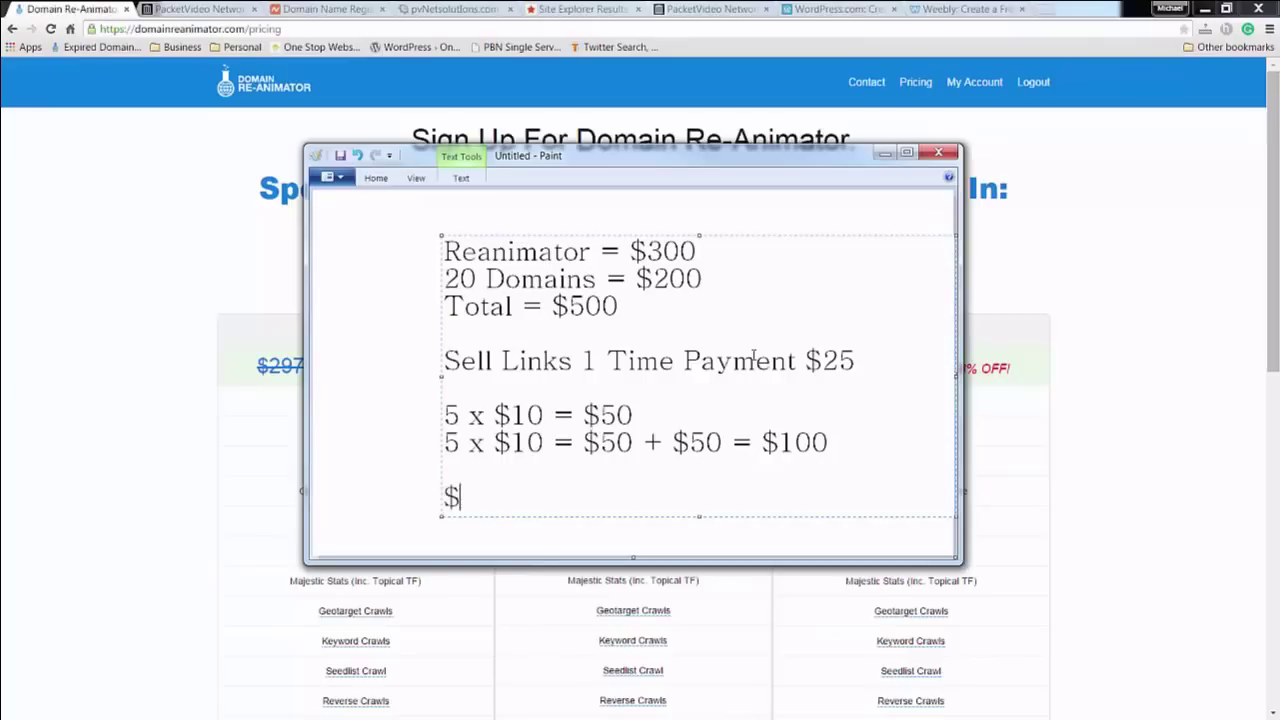
pyautogui.write('2,000')
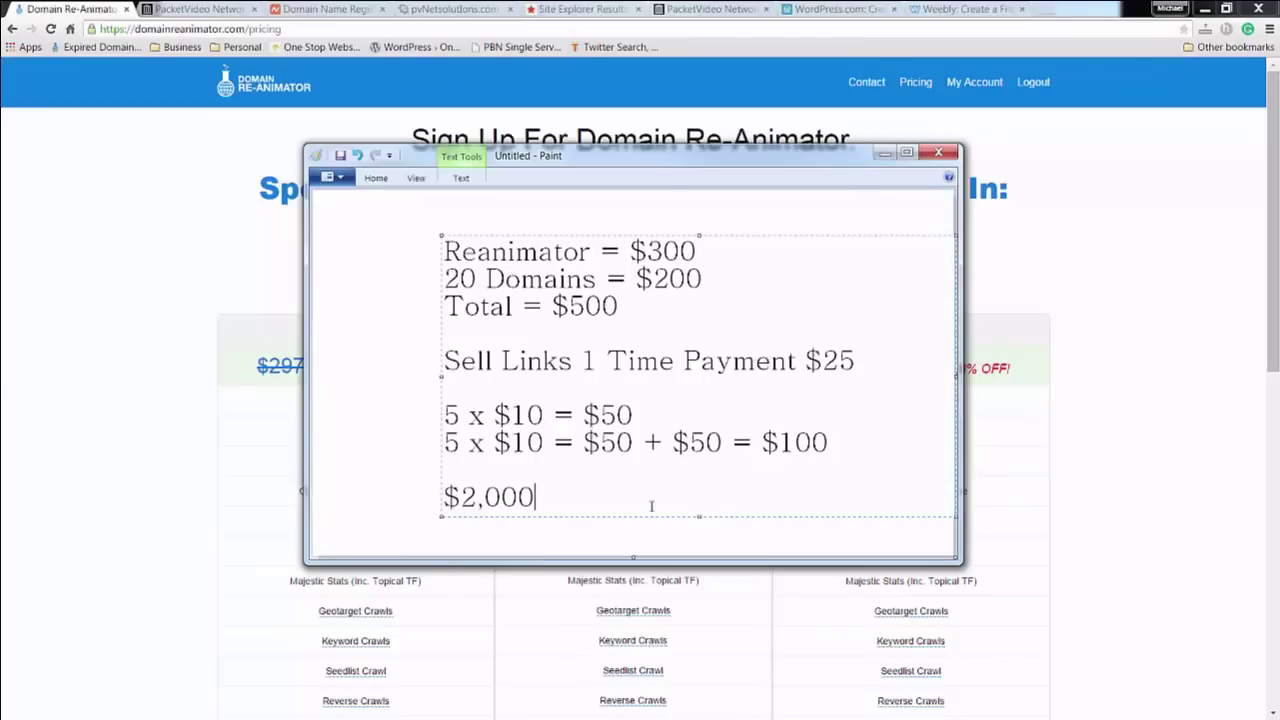
# Enlarge the Paint window and its canvas downward, and shift the window and the text box up to make room for more lines.
pyautogui.moveTo(633, 563)
pyautogui.mouseDown()
pyautogui.moveTo(635, 675)
pyautogui.moveTo(637, 660)
pyautogui.mouseUp()
pyautogui.moveTo(634, 560); pyautogui.dragTo(632, 640)
pyautogui.moveTo(645, 165); pyautogui.dragTo(626, 101)
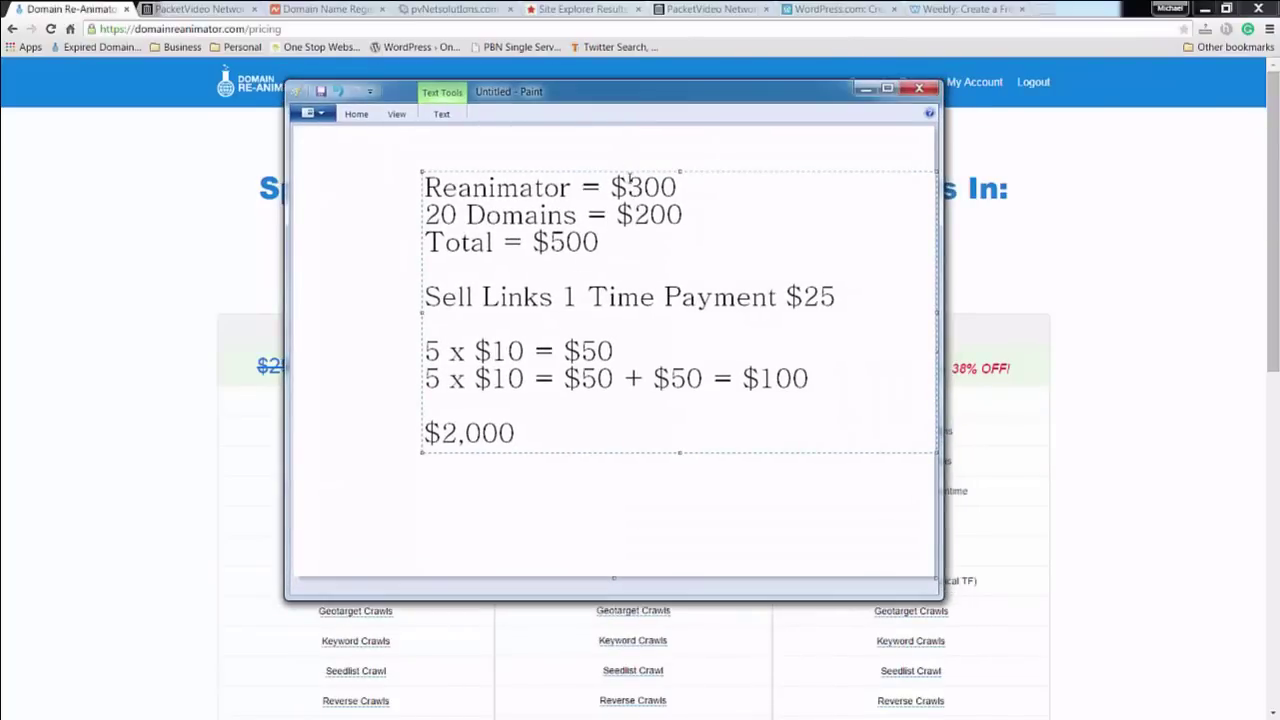
pyautogui.moveTo(628, 168); pyautogui.dragTo(555, 137)
# Leave a blank line after "$2,000" and add "10 x $25 = $250 ROI $1,750".
pyautogui.click(488, 393)
pyautogui.press('Return')
pyautogui.press('Return')
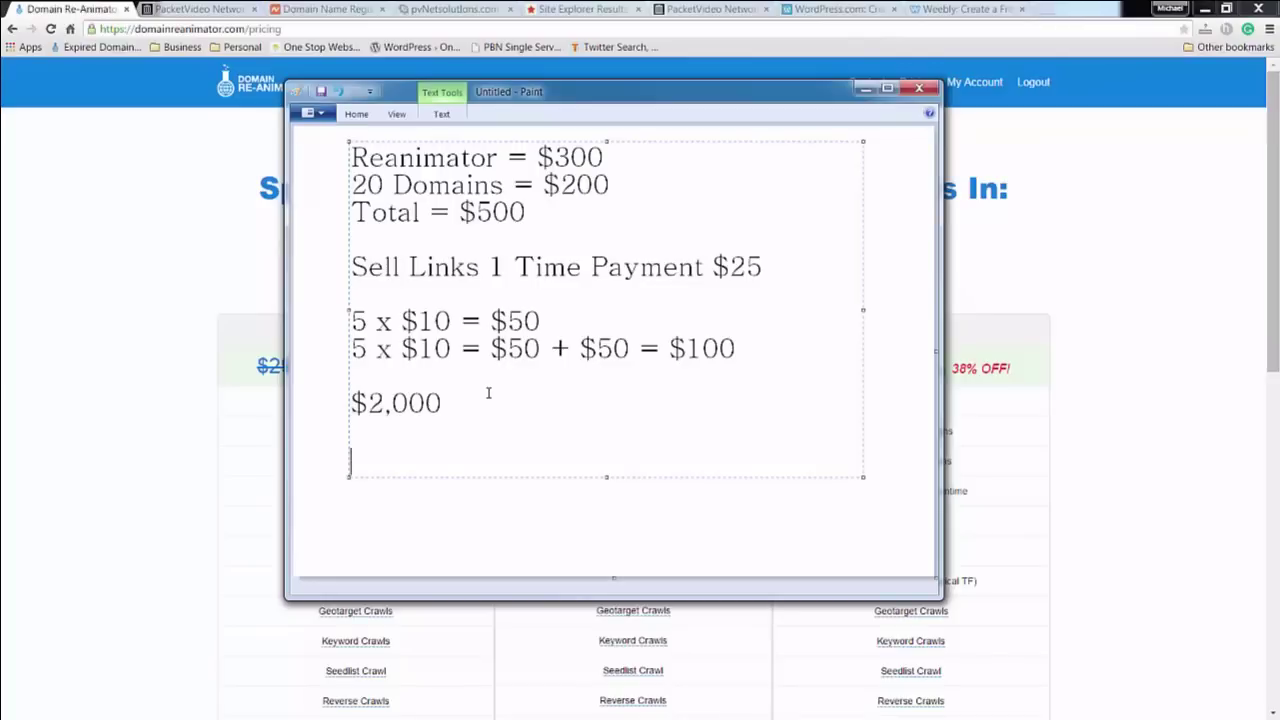
pyautogui.write('10 x $25 ')
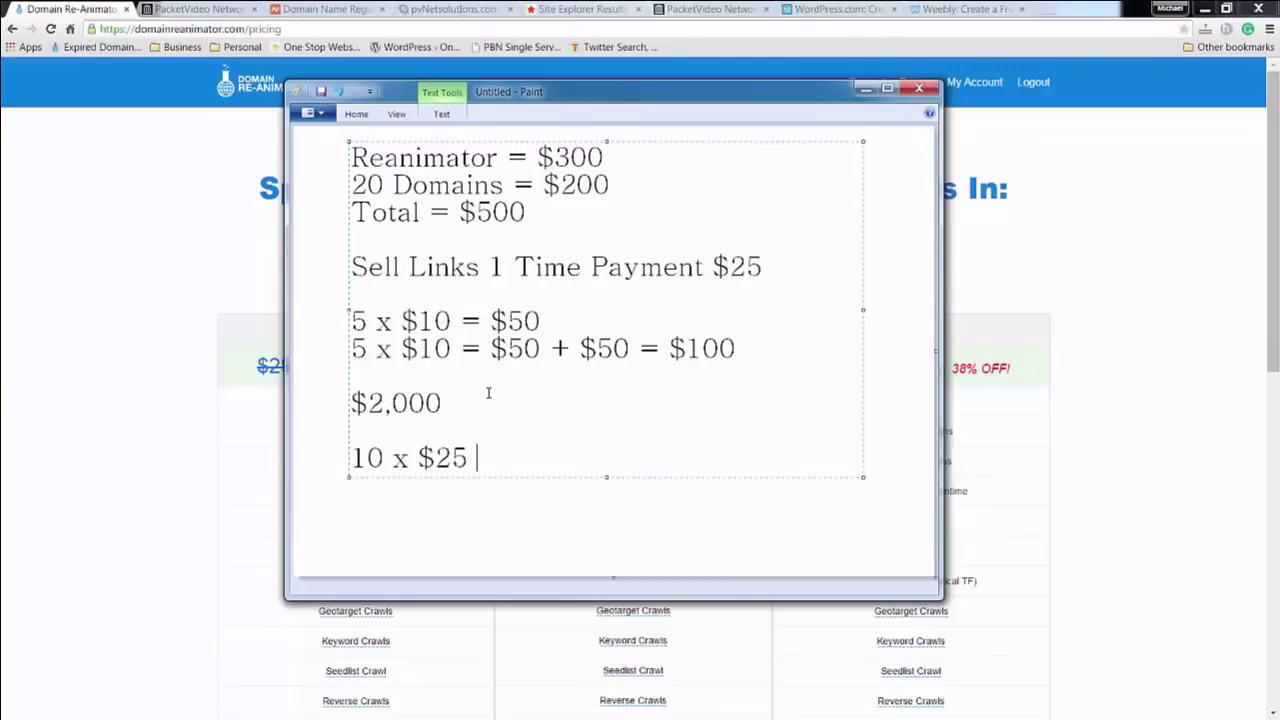
pyautogui.write('+')
pyautogui.press('BackSpace')
pyautogui.write('= $250')
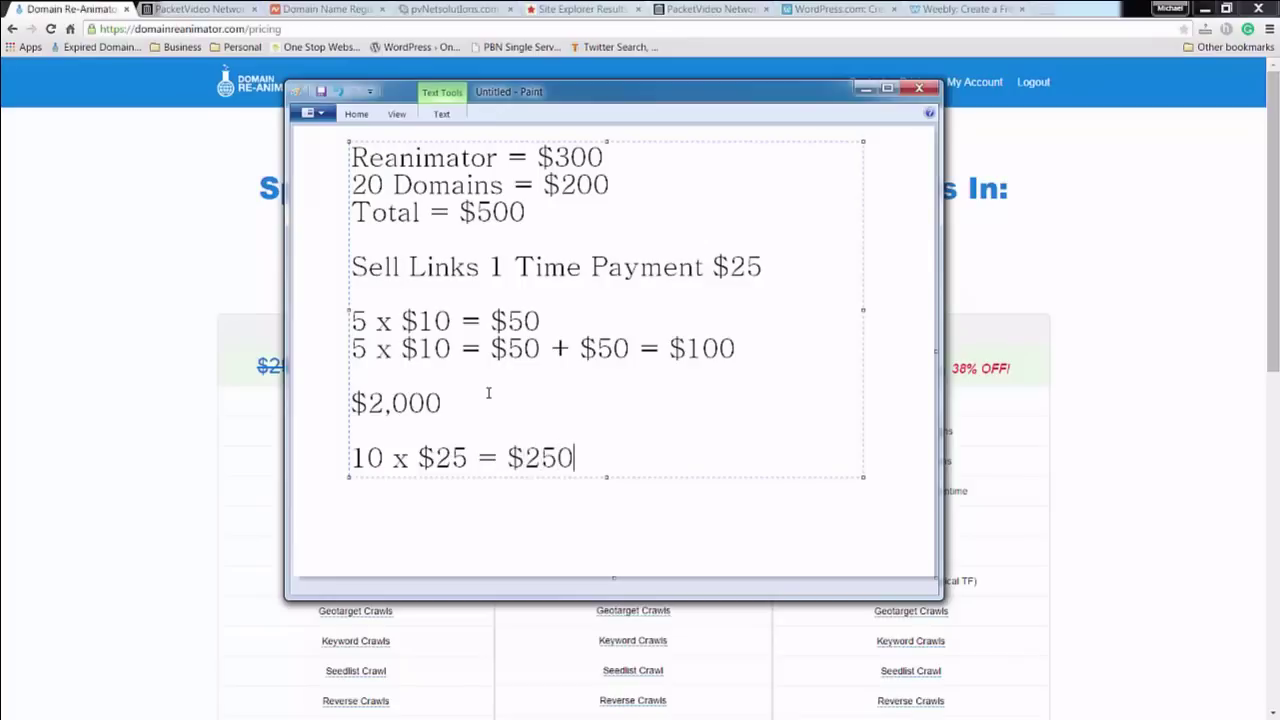
pyautogui.write('  ROI $1,750')
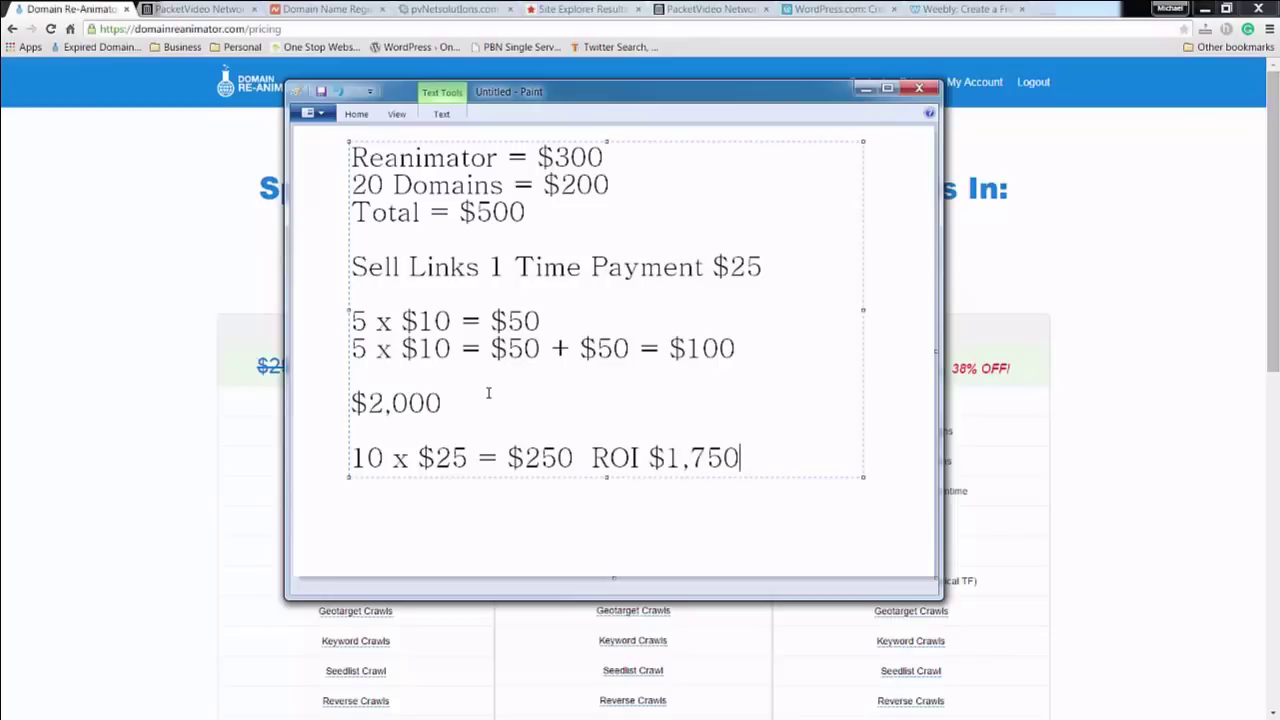
# Start another line below the ROI line reading "10 x $25 = $250".
pyautogui.press('Return')
pyautogui.write('10 ')
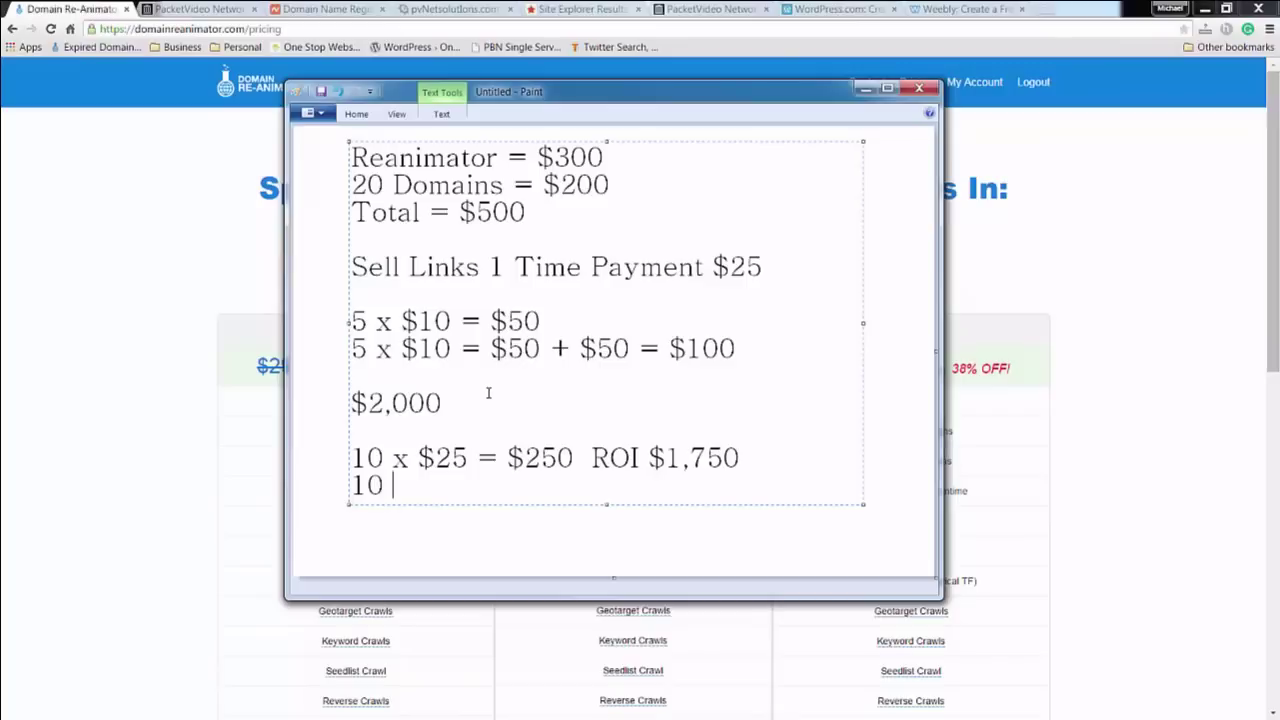
pyautogui.write('X')
pyautogui.press('BackSpace')
pyautogui.write('x $25')
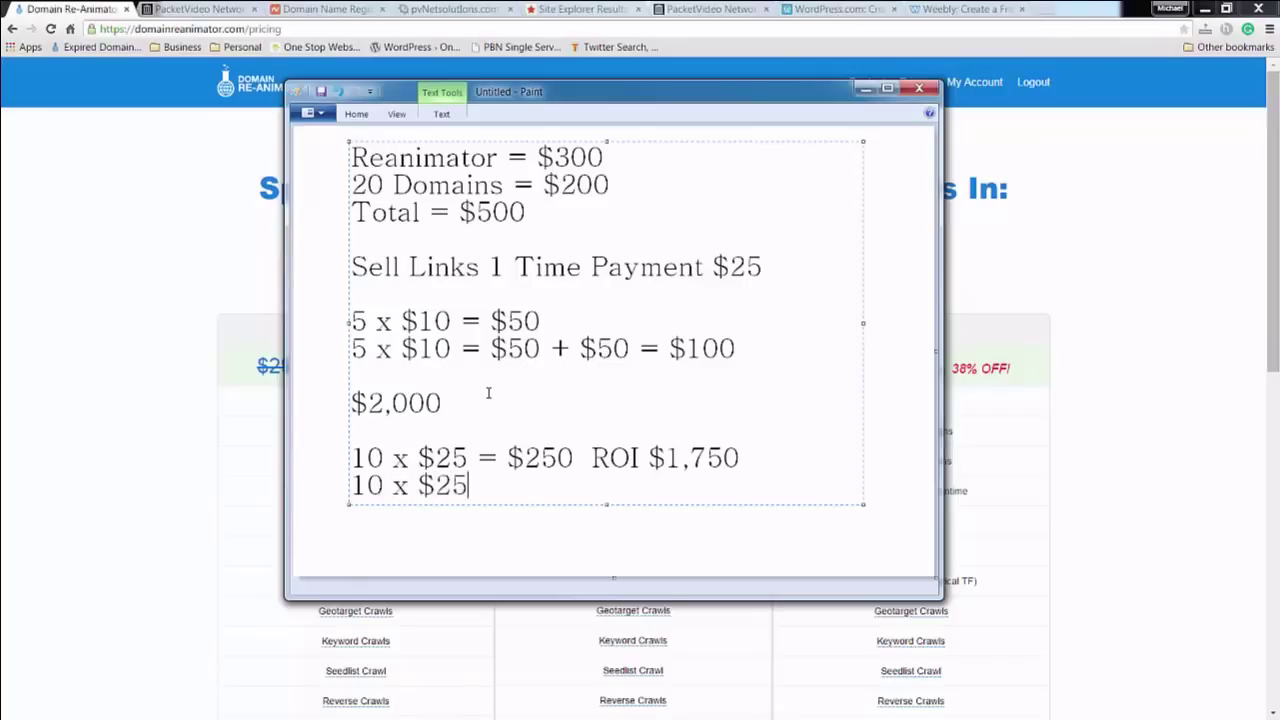
pyautogui.write(' +')
pyautogui.press('BackSpace')
pyautogui.write('= $250')
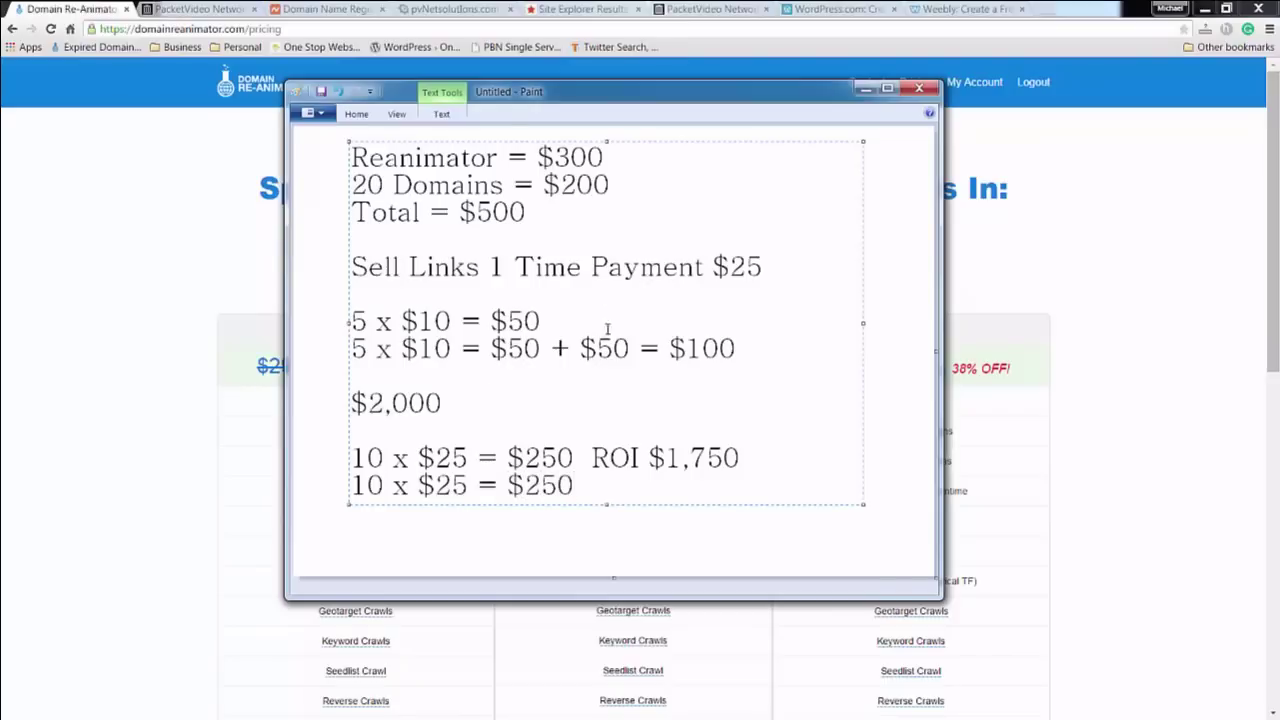
# Copy "ROI $1,750" from the line above to the end of the second "10 x $25 = $250" line.
pyautogui.moveTo(593, 457); pyautogui.dragTo(740, 457)
pyautogui.hotkey('ctrl', 'c')
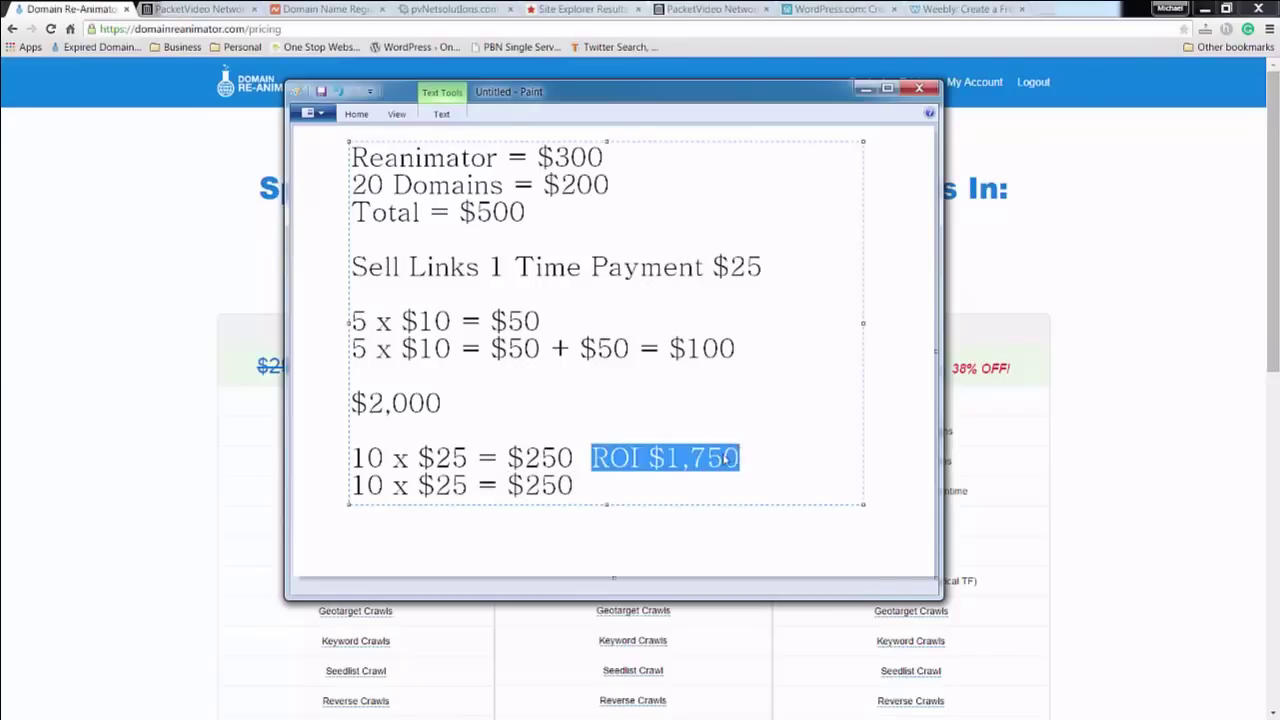
pyautogui.click(674, 481)
pyautogui.hotkey('ctrl', 'v')
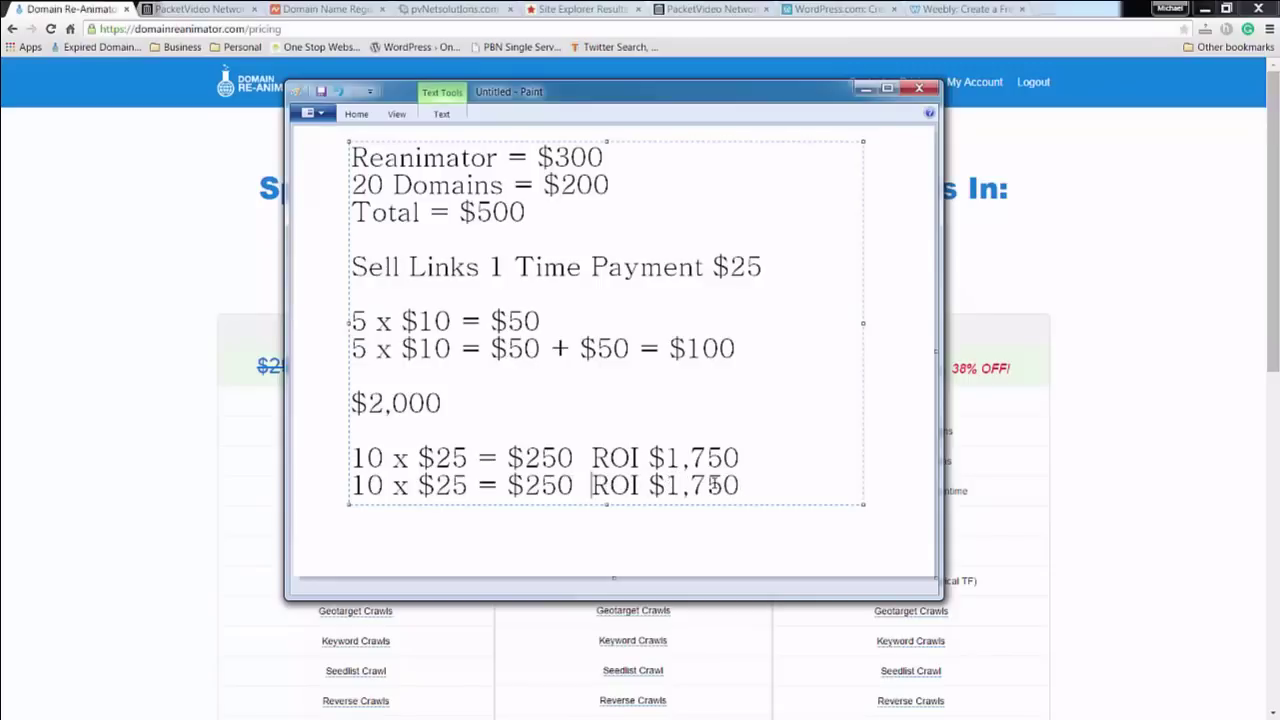
# Duplicate the whole line "10 x $25 = $250 ROI $1,750" once more below and start a new line.
pyautogui.moveTo(740, 485); pyautogui.dragTo(347, 511)
pyautogui.hotkey('ctrl', 'c')
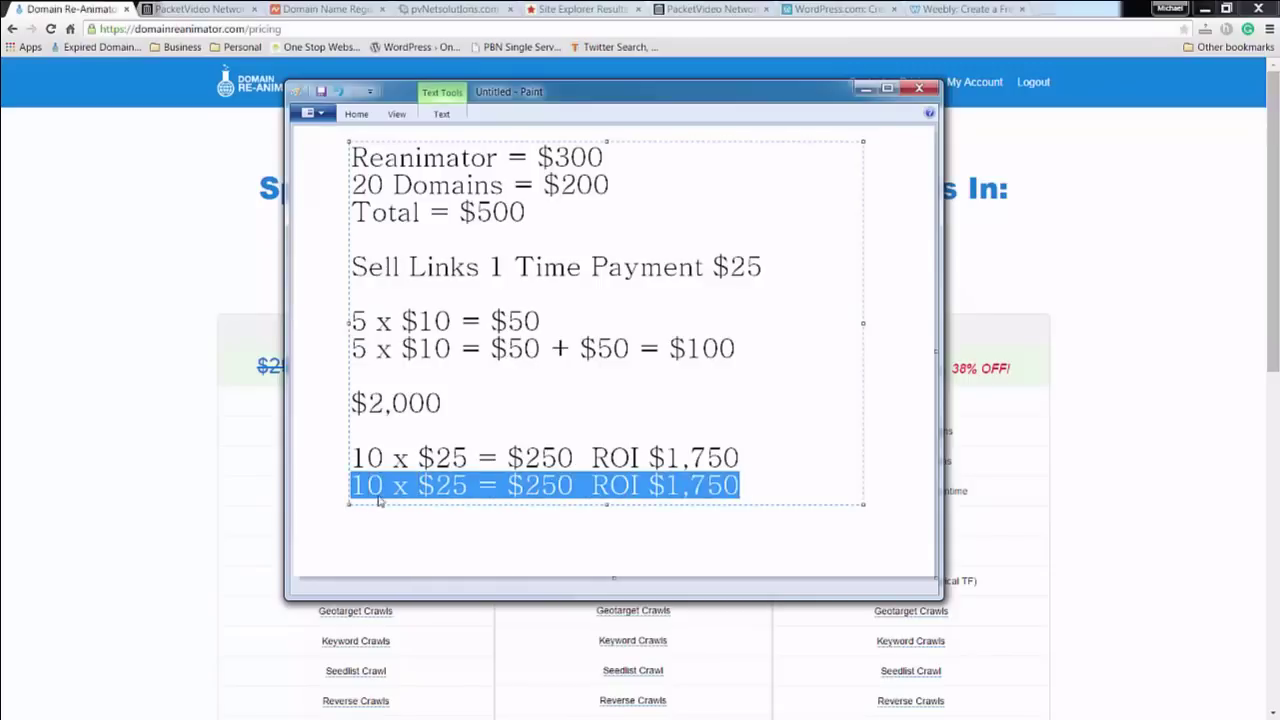
pyautogui.click(757, 484)
pyautogui.press('Return')
pyautogui.hotkey('ctrl', 'v')
pyautogui.press('Return')
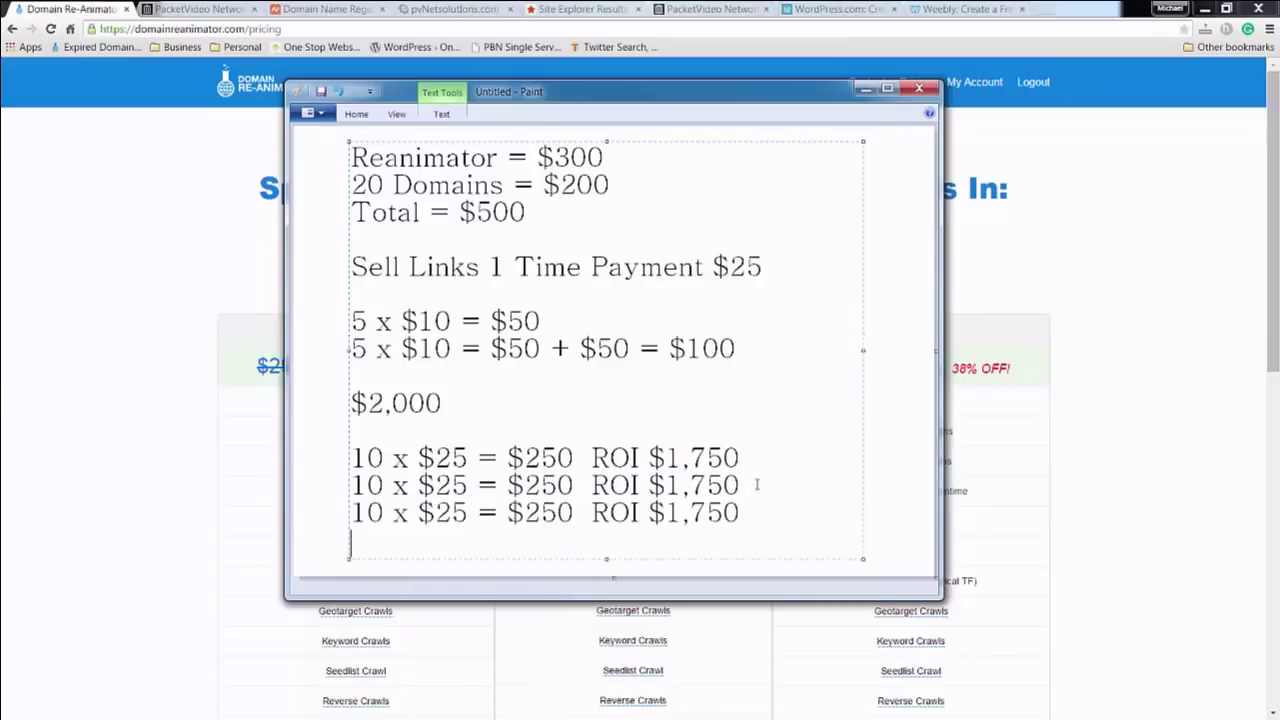
# Add three more copies of the line "10 x $25 = $250 ROI $1,750" below the existing ones, each on its own line.
pyautogui.hotkey('ctrl', 'v')
pyautogui.press('Return')
pyautogui.hotkey('ctrl', 'v')
pyautogui.press('Return')
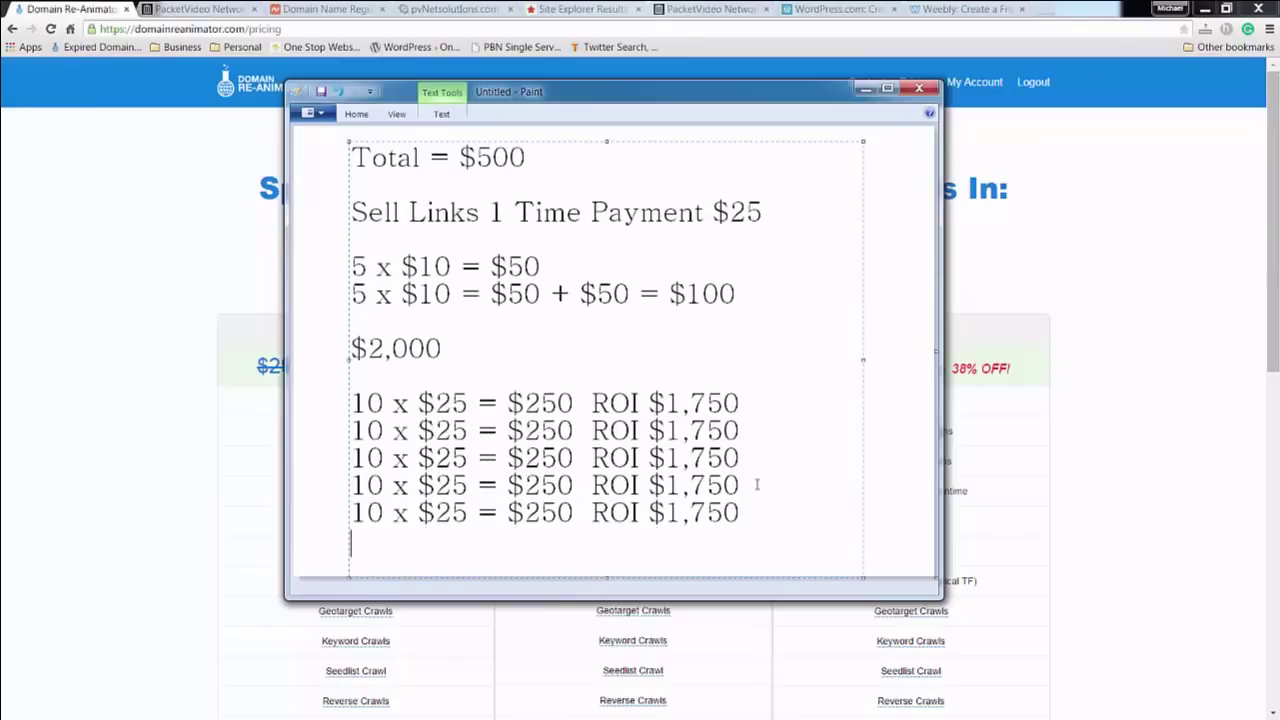
pyautogui.hotkey('ctrl', 'v')
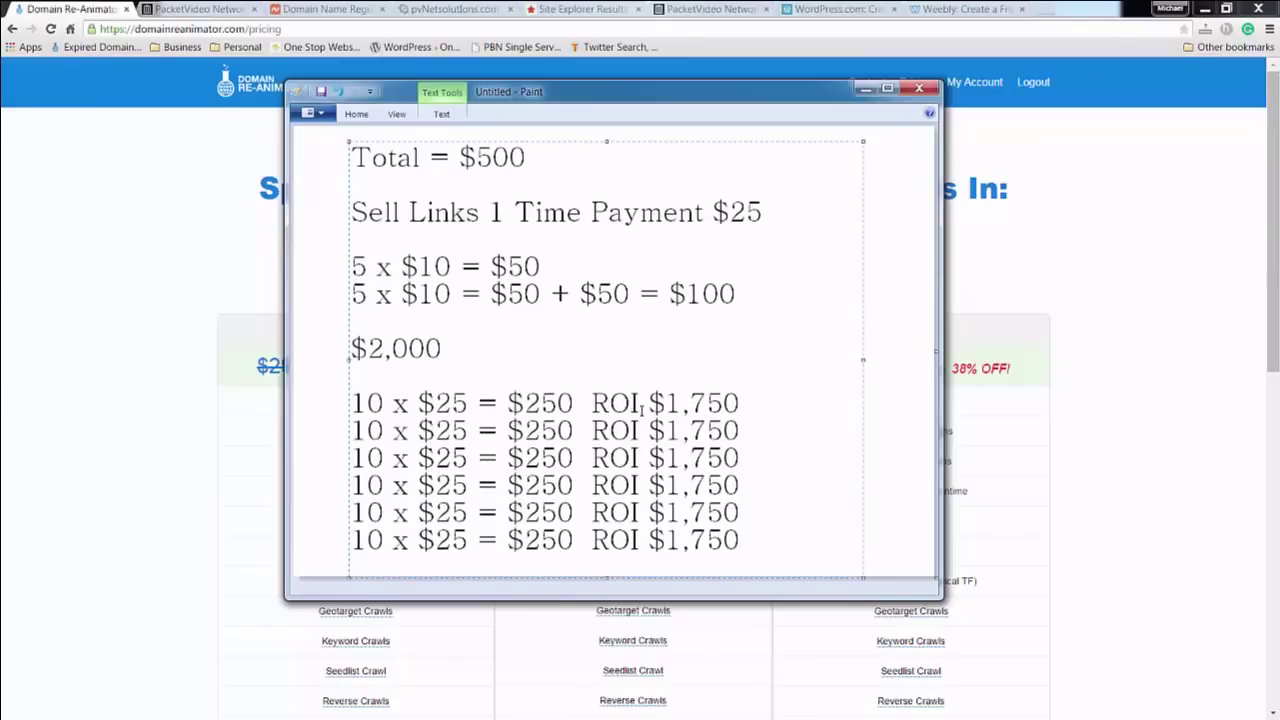
# Highlight the "5 x $10" cost lines and the six ROI lines for comparison, and minimize Paint to show the pricing page.
pyautogui.moveTo(741, 540); pyautogui.dragTo(353, 403)
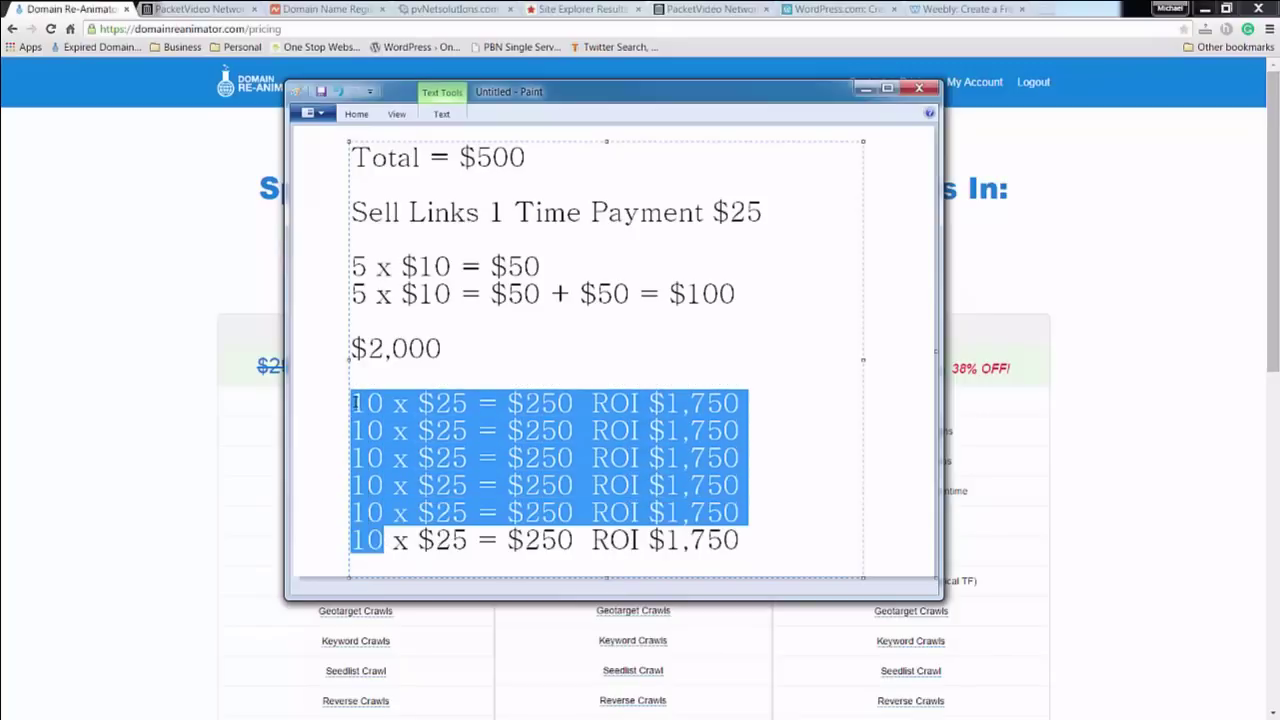
pyautogui.click(408, 415)
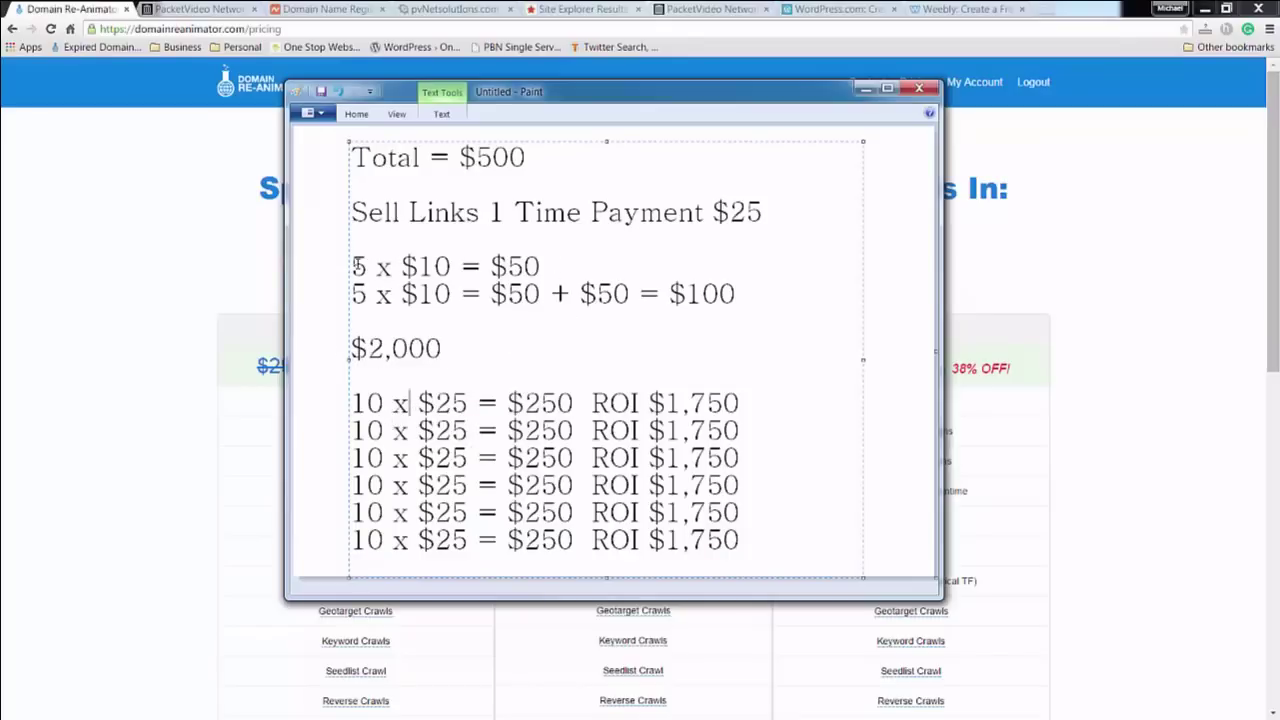
pyautogui.moveTo(350, 264)
pyautogui.mouseDown()
pyautogui.moveTo(748, 289)
pyautogui.moveTo(737, 294)
pyautogui.mouseUp()
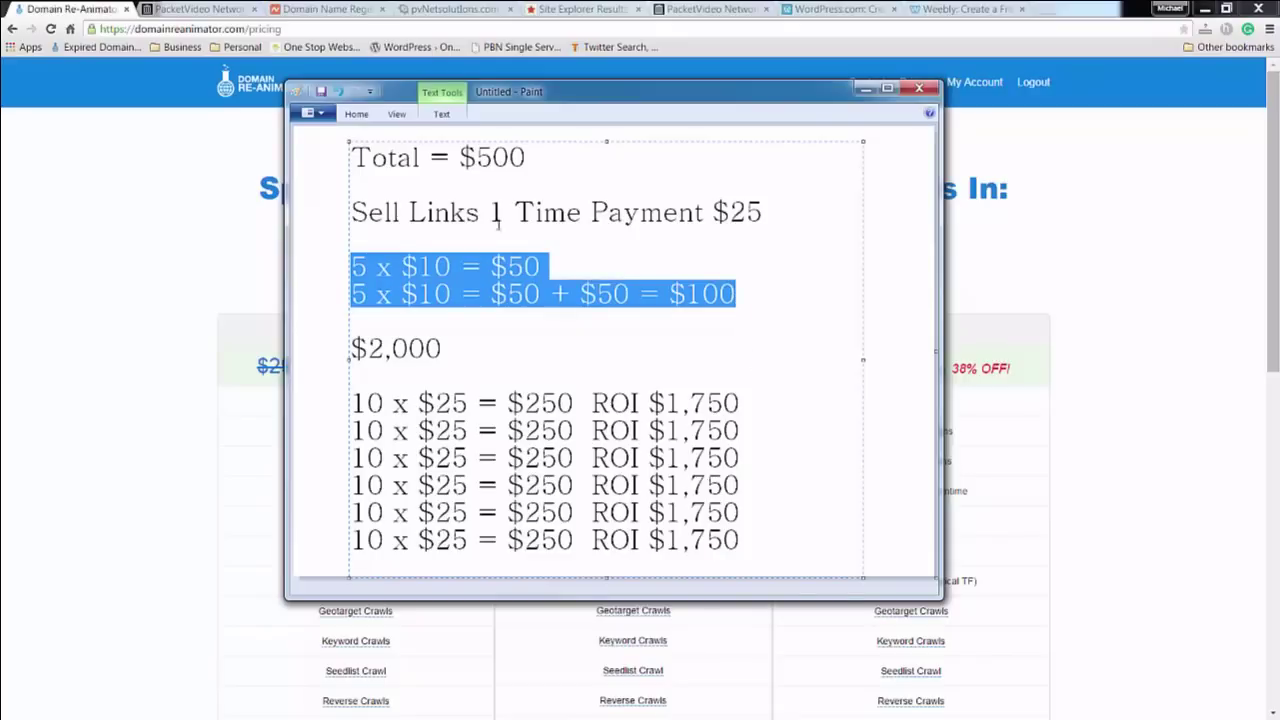
pyautogui.click(350, 403)
pyautogui.moveTo(350, 403); pyautogui.dragTo(744, 541)
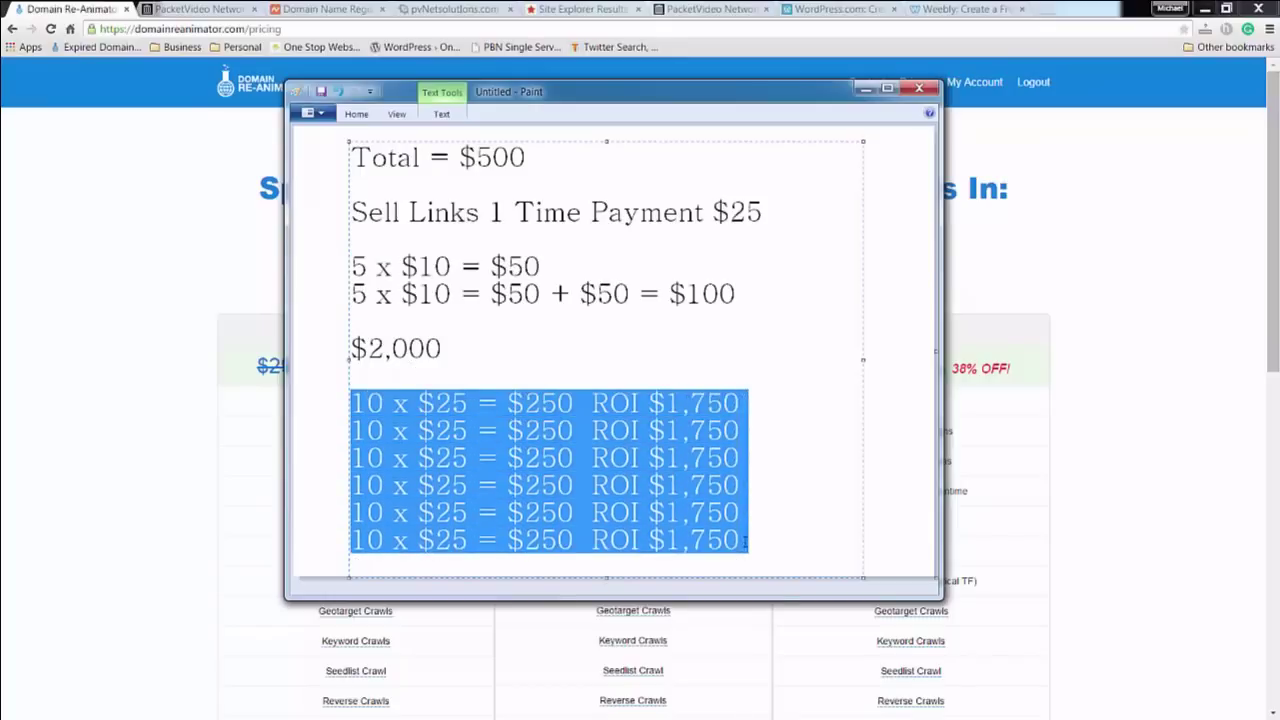
pyautogui.click(744, 541)
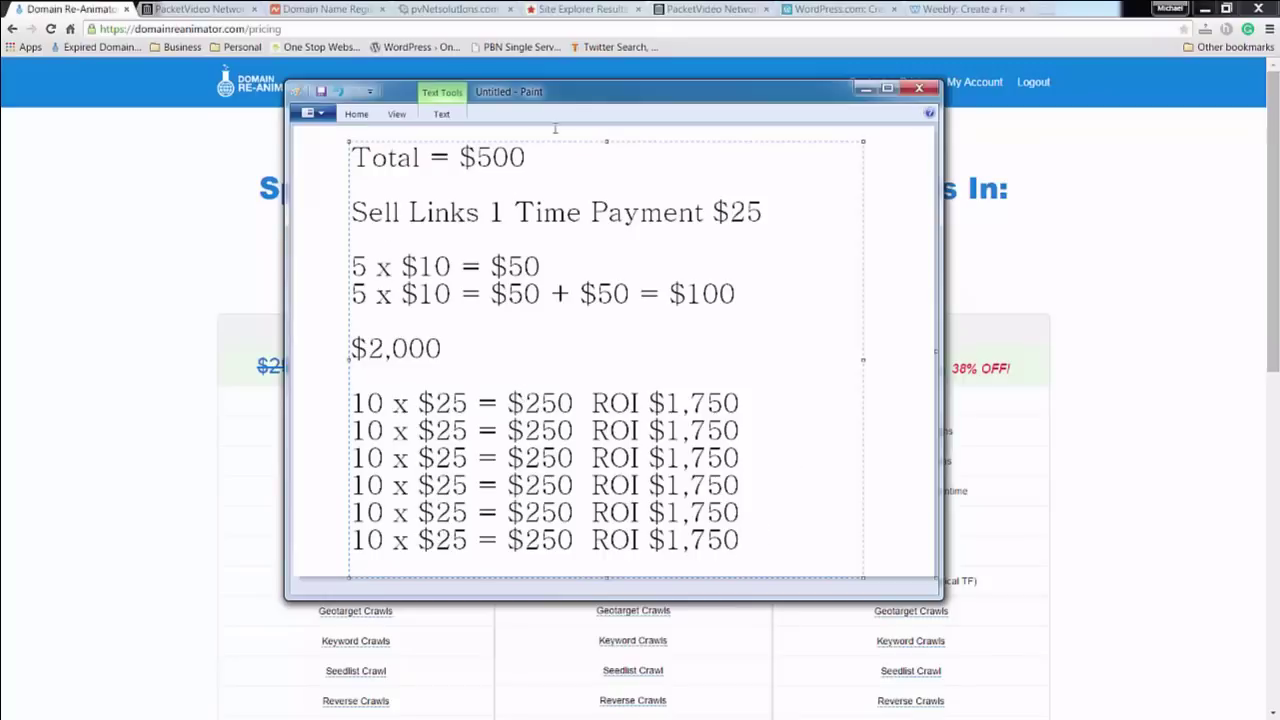
pyautogui.click(865, 89)
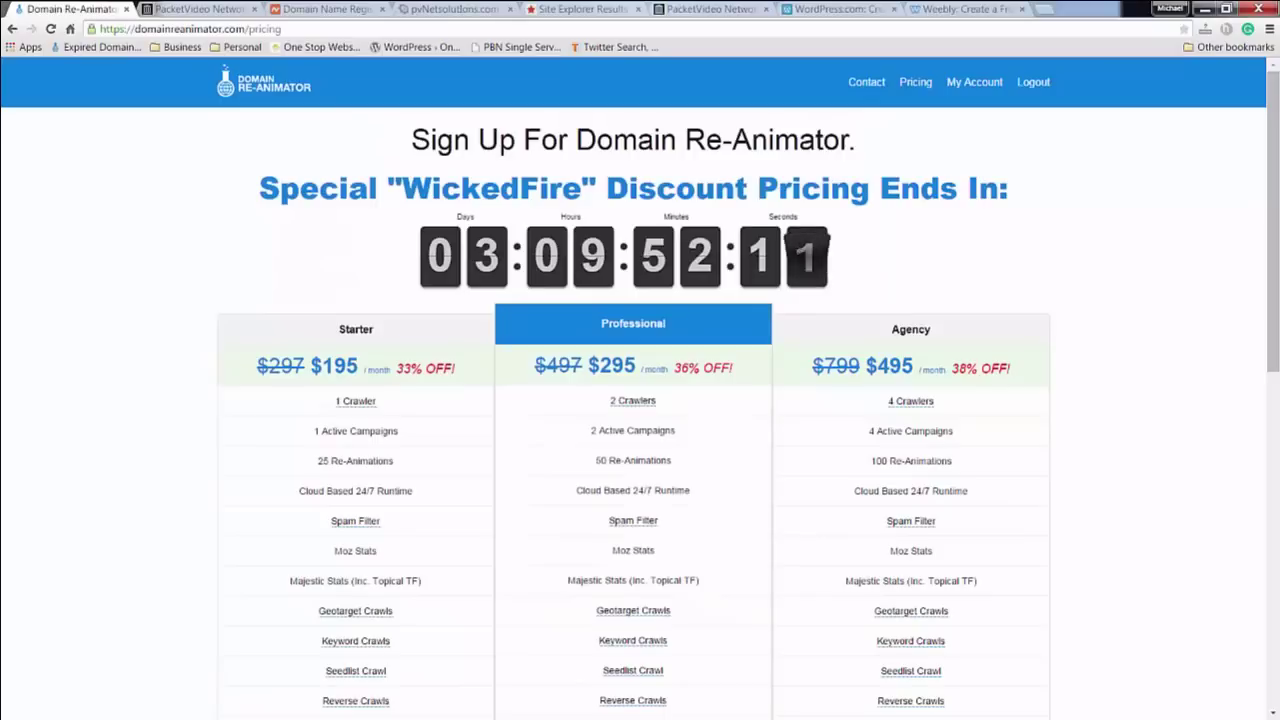
# Switch back to Paint to highlight the amount in the "Total" line, and minimize it again to return to the pricing page.
pyautogui.hotkey('alt', 'Tab')
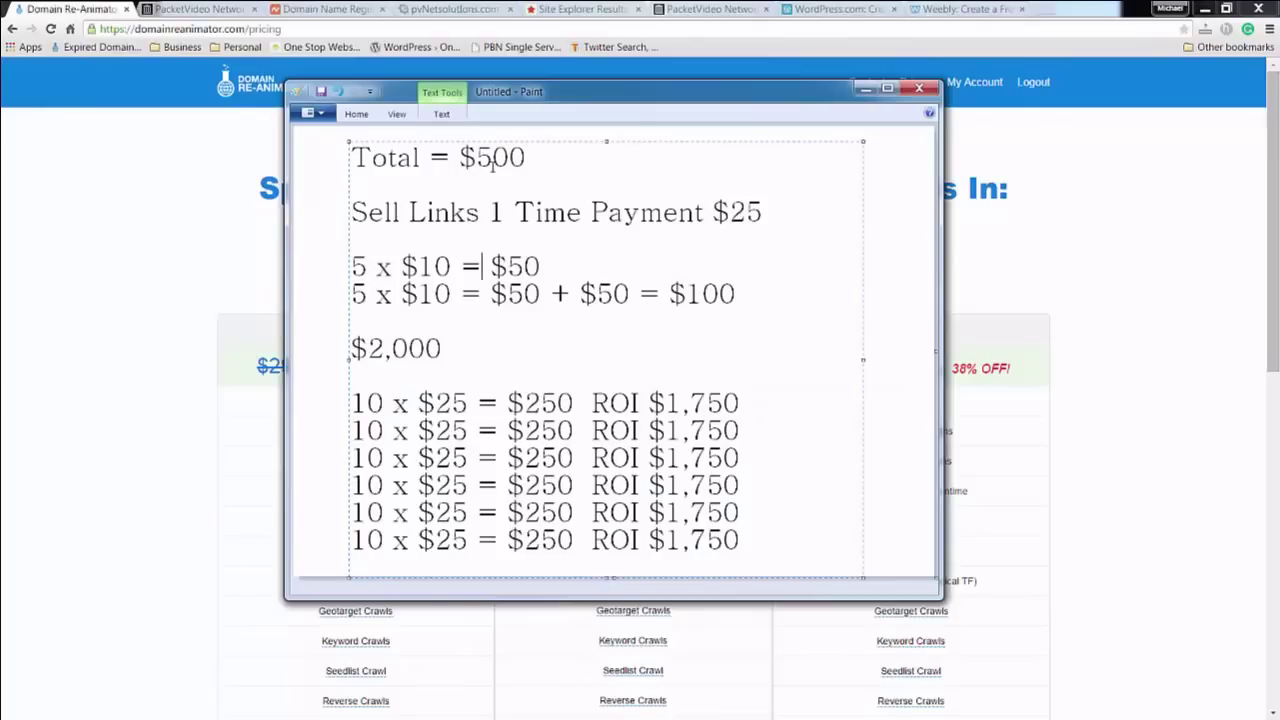
pyautogui.moveTo(476, 157); pyautogui.dragTo(545, 158)
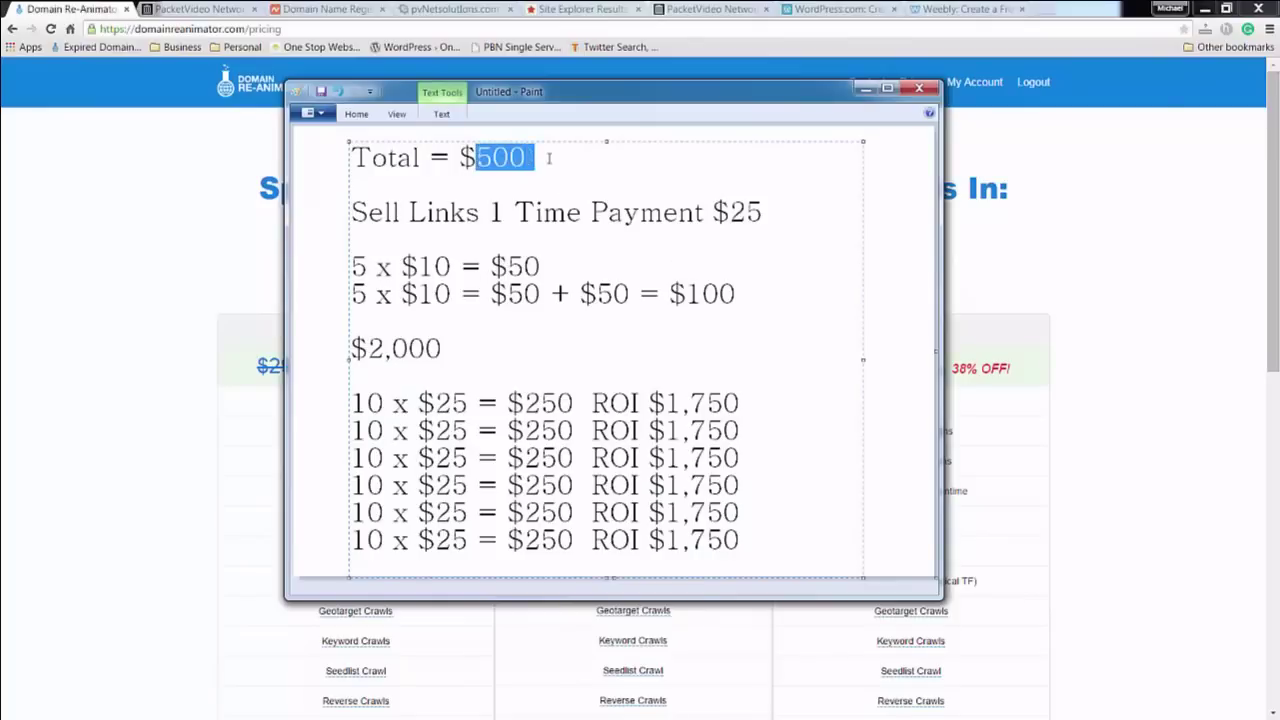
pyautogui.click(503, 182)
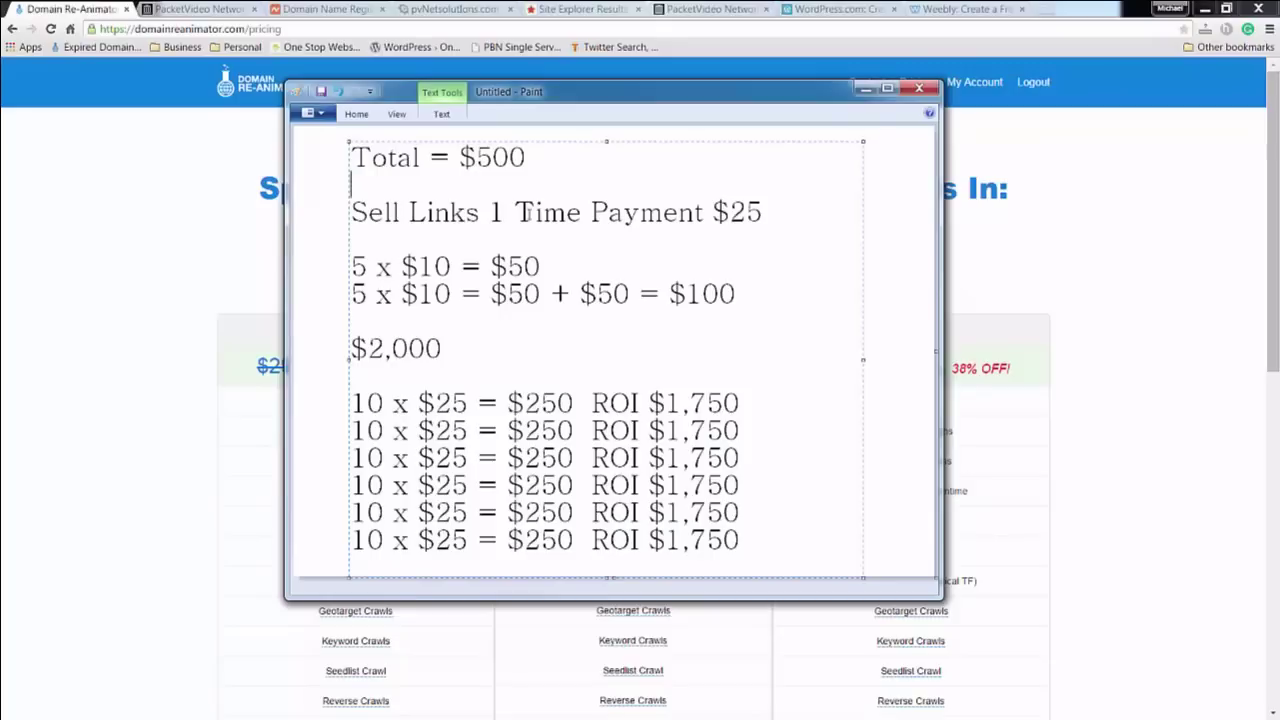
pyautogui.click(866, 88)
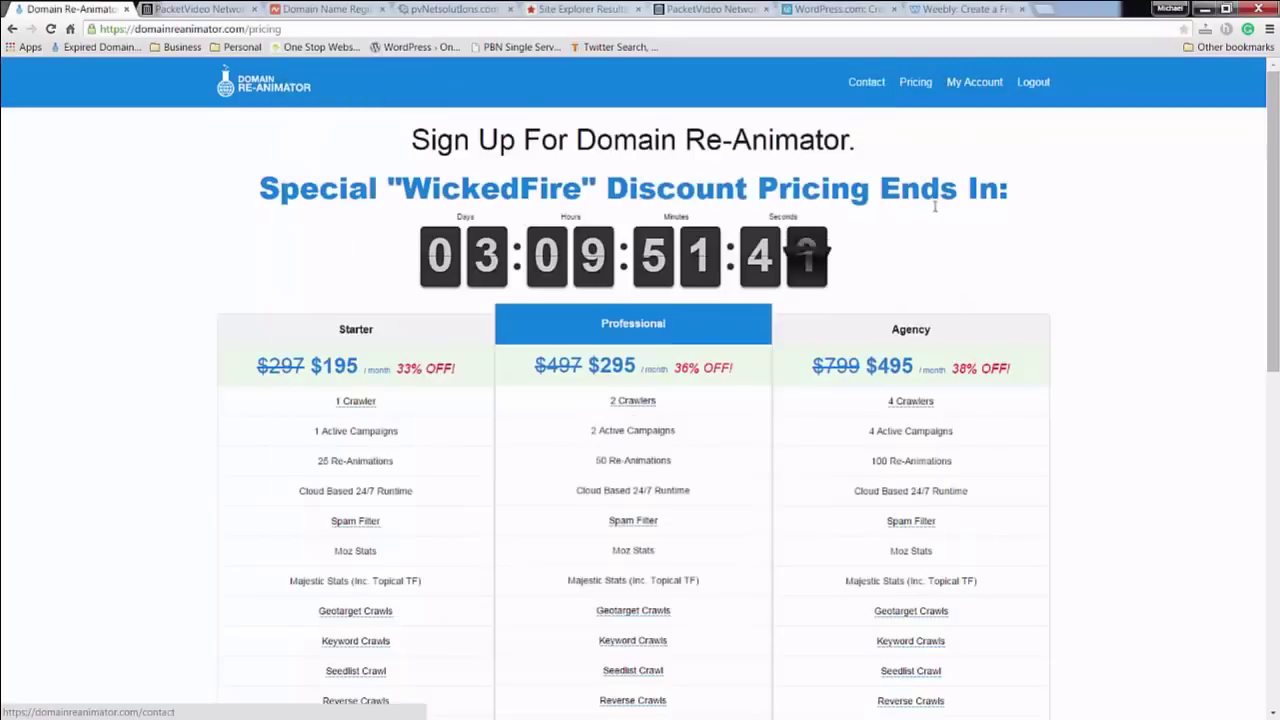